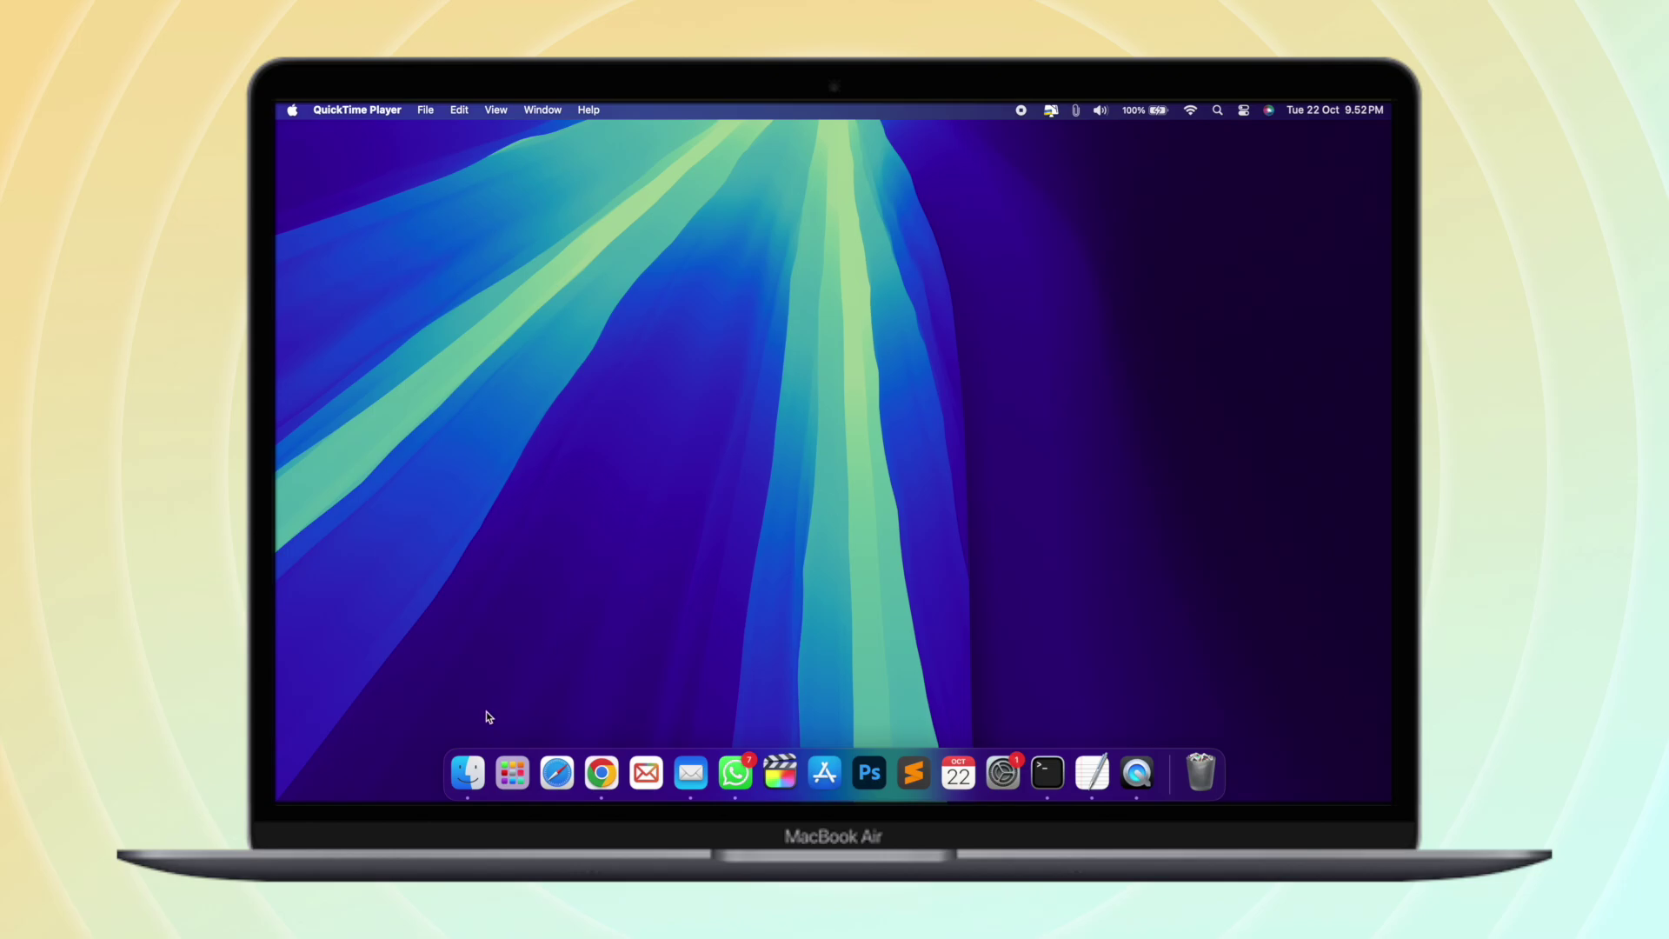
From the Desktop folder, view the blurry screenshot in Preview, zooming into its colour edge, then close it.
{"action": "left_click", "coordinate": [468, 773]}
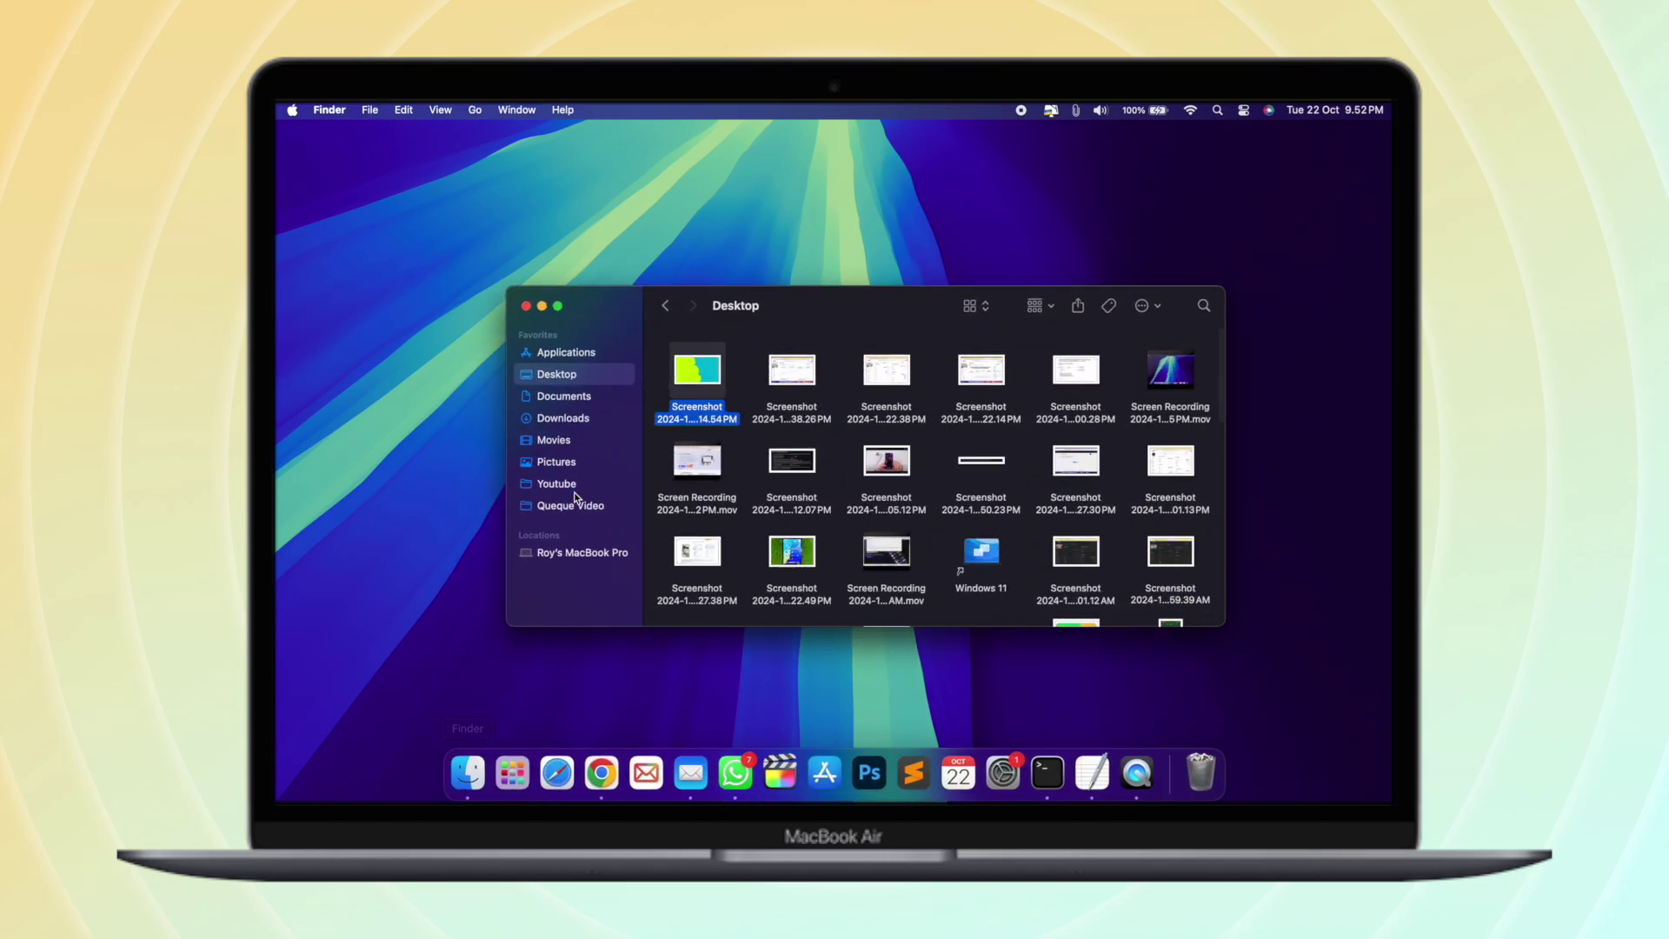
{"action": "left_click_drag", "start_coordinate": [807, 305], "coordinate": [767, 240]}
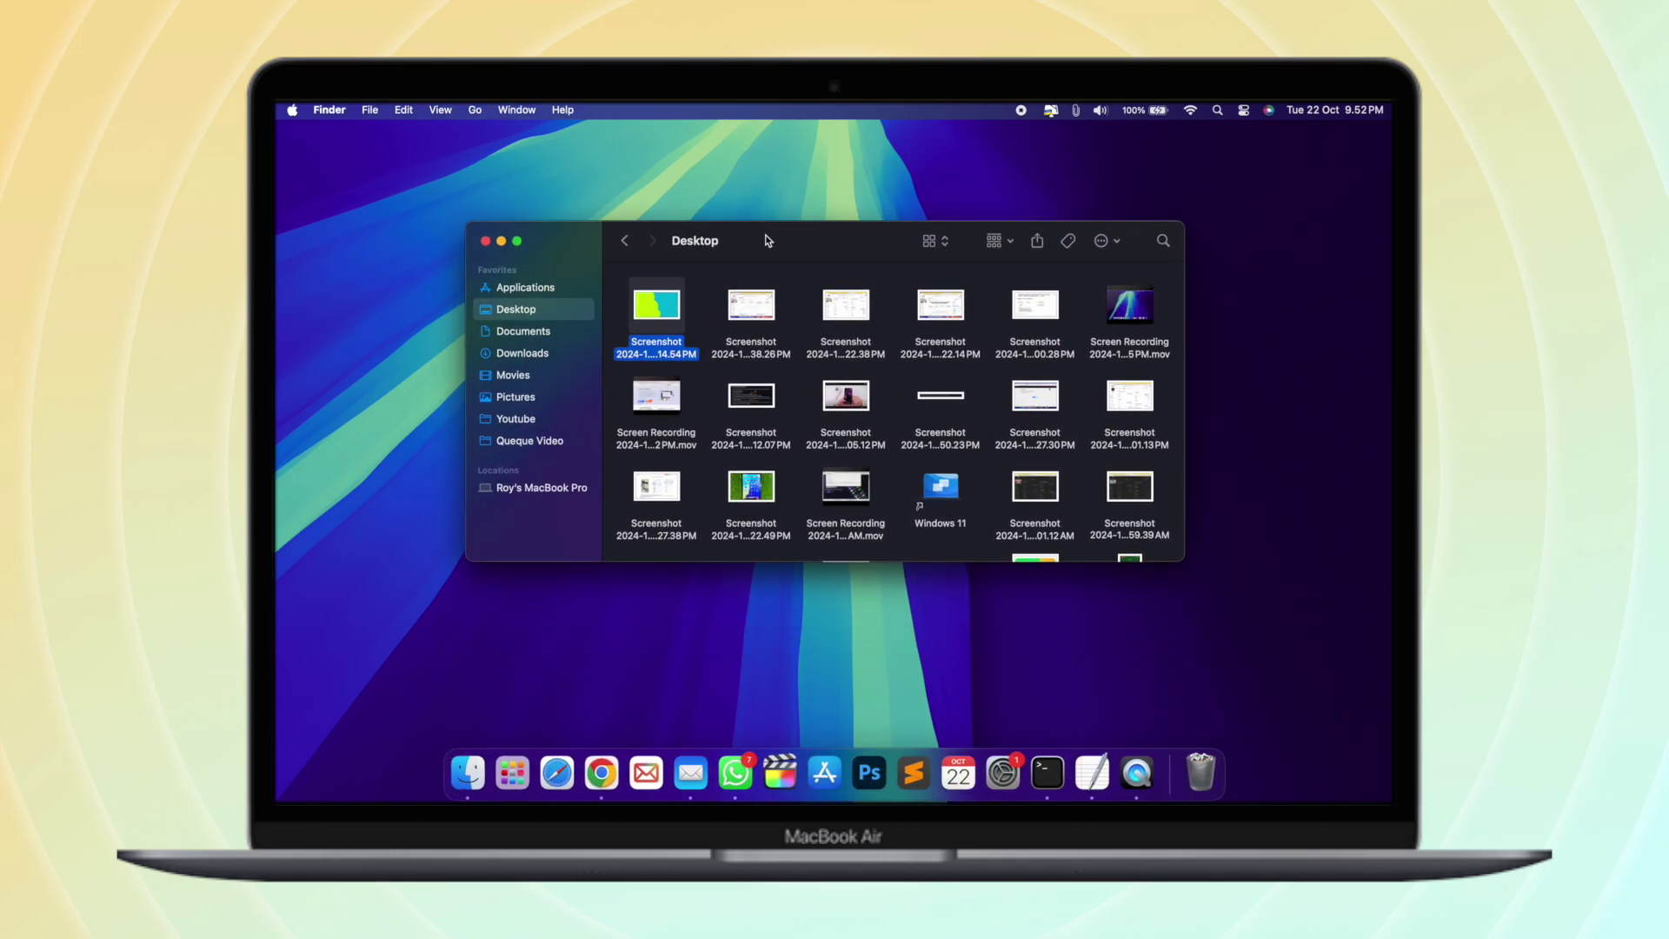
{"action": "double_click", "coordinate": [658, 309]}
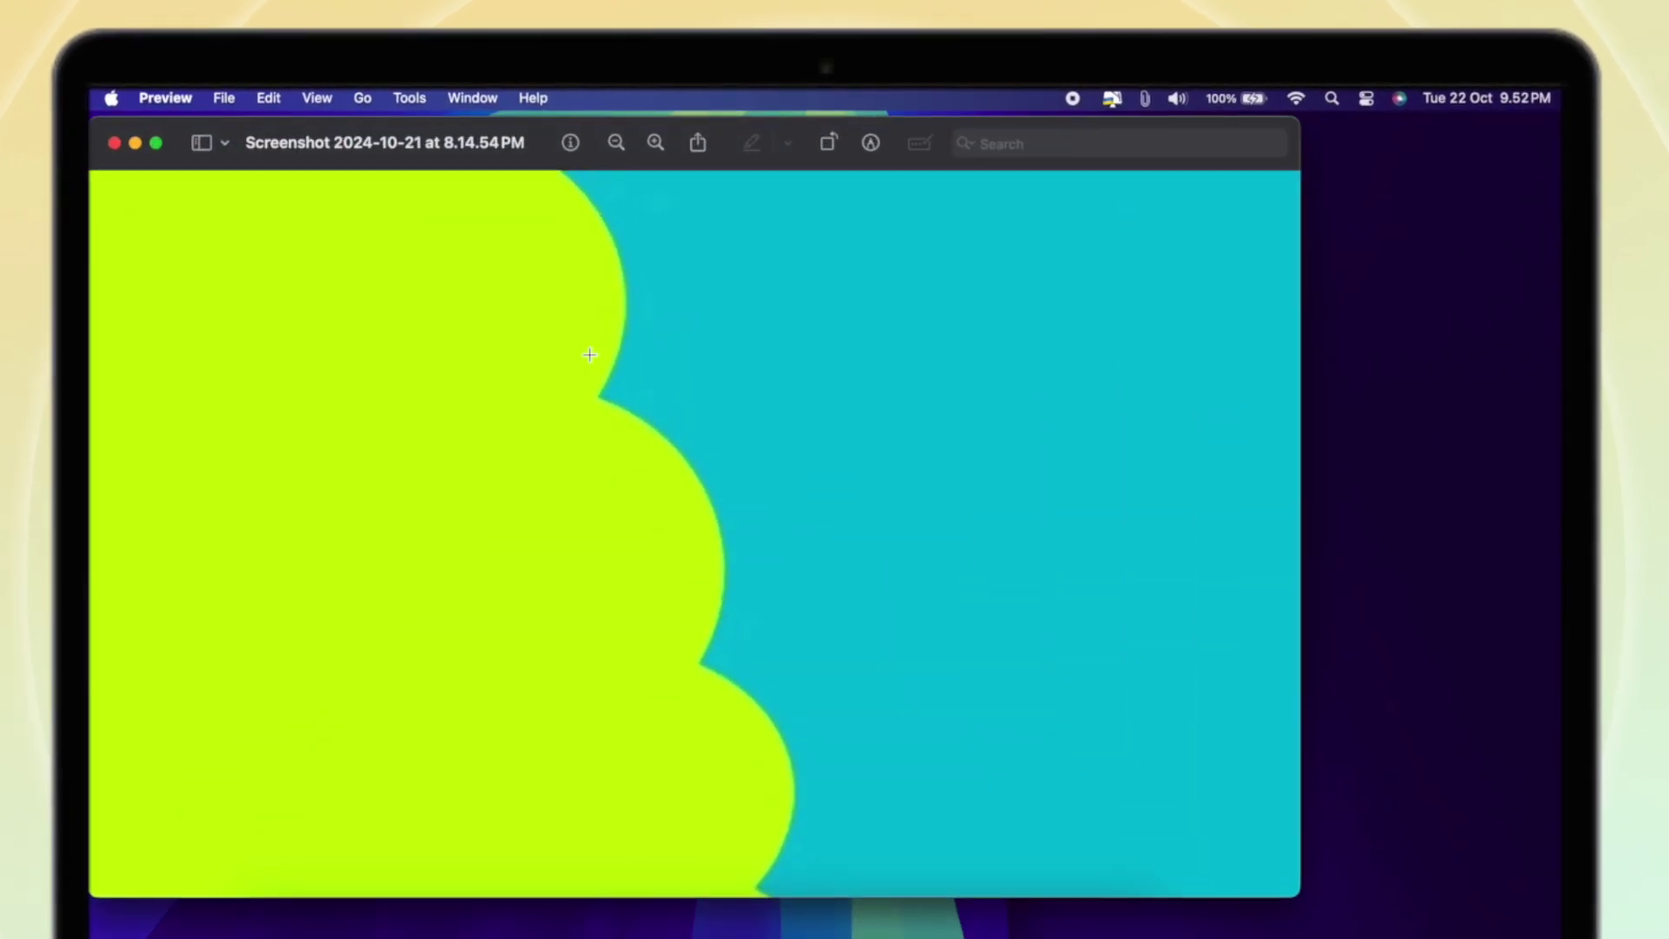
{"action": "scroll", "coordinate": [639, 403], "scroll_direction": "up", "scroll_amount": 5}
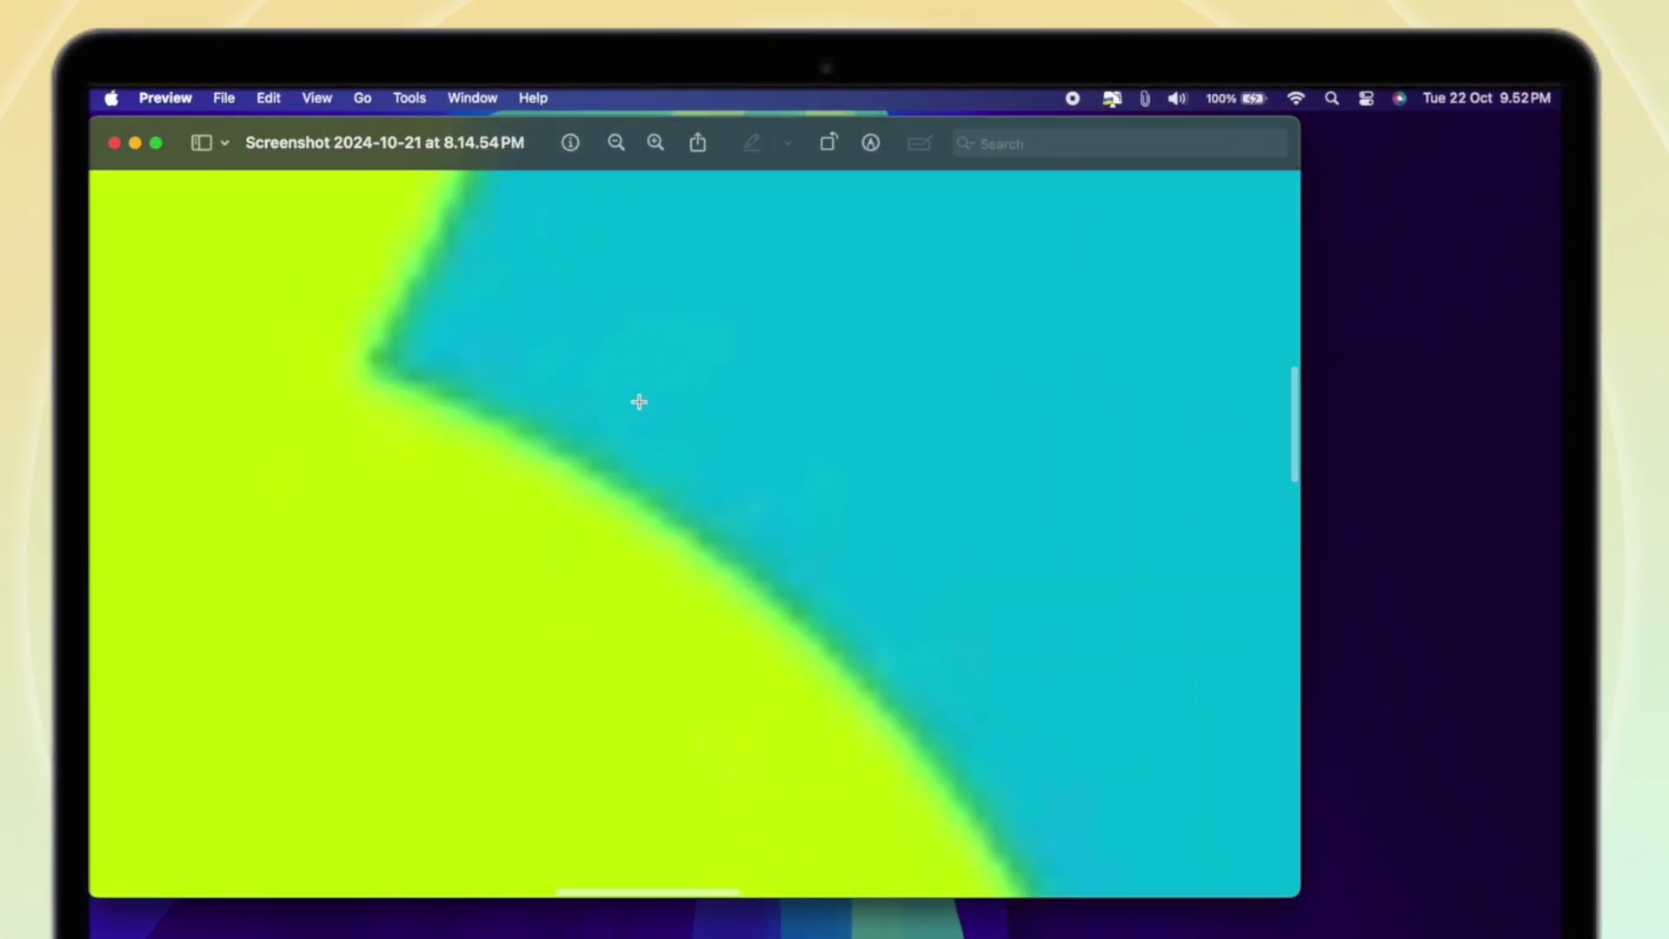
{"action": "left_click_drag", "start_coordinate": [313, 312], "coordinate": [850, 610]}
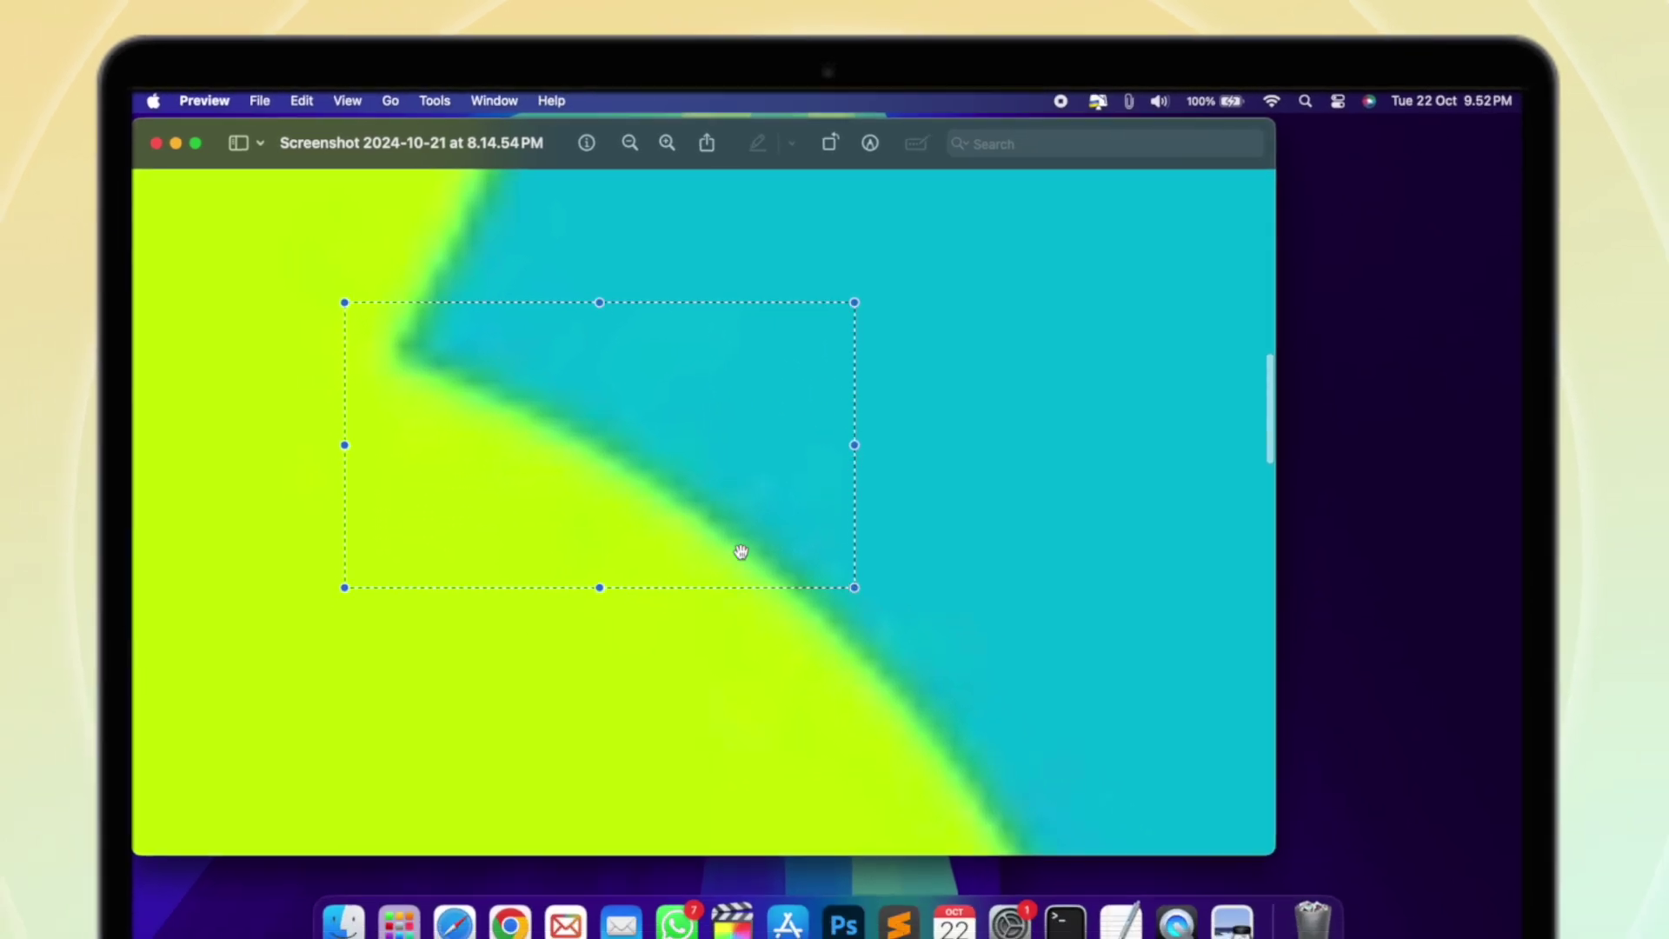
{"action": "scroll", "coordinate": [626, 382], "scroll_direction": "down", "scroll_amount": 3}
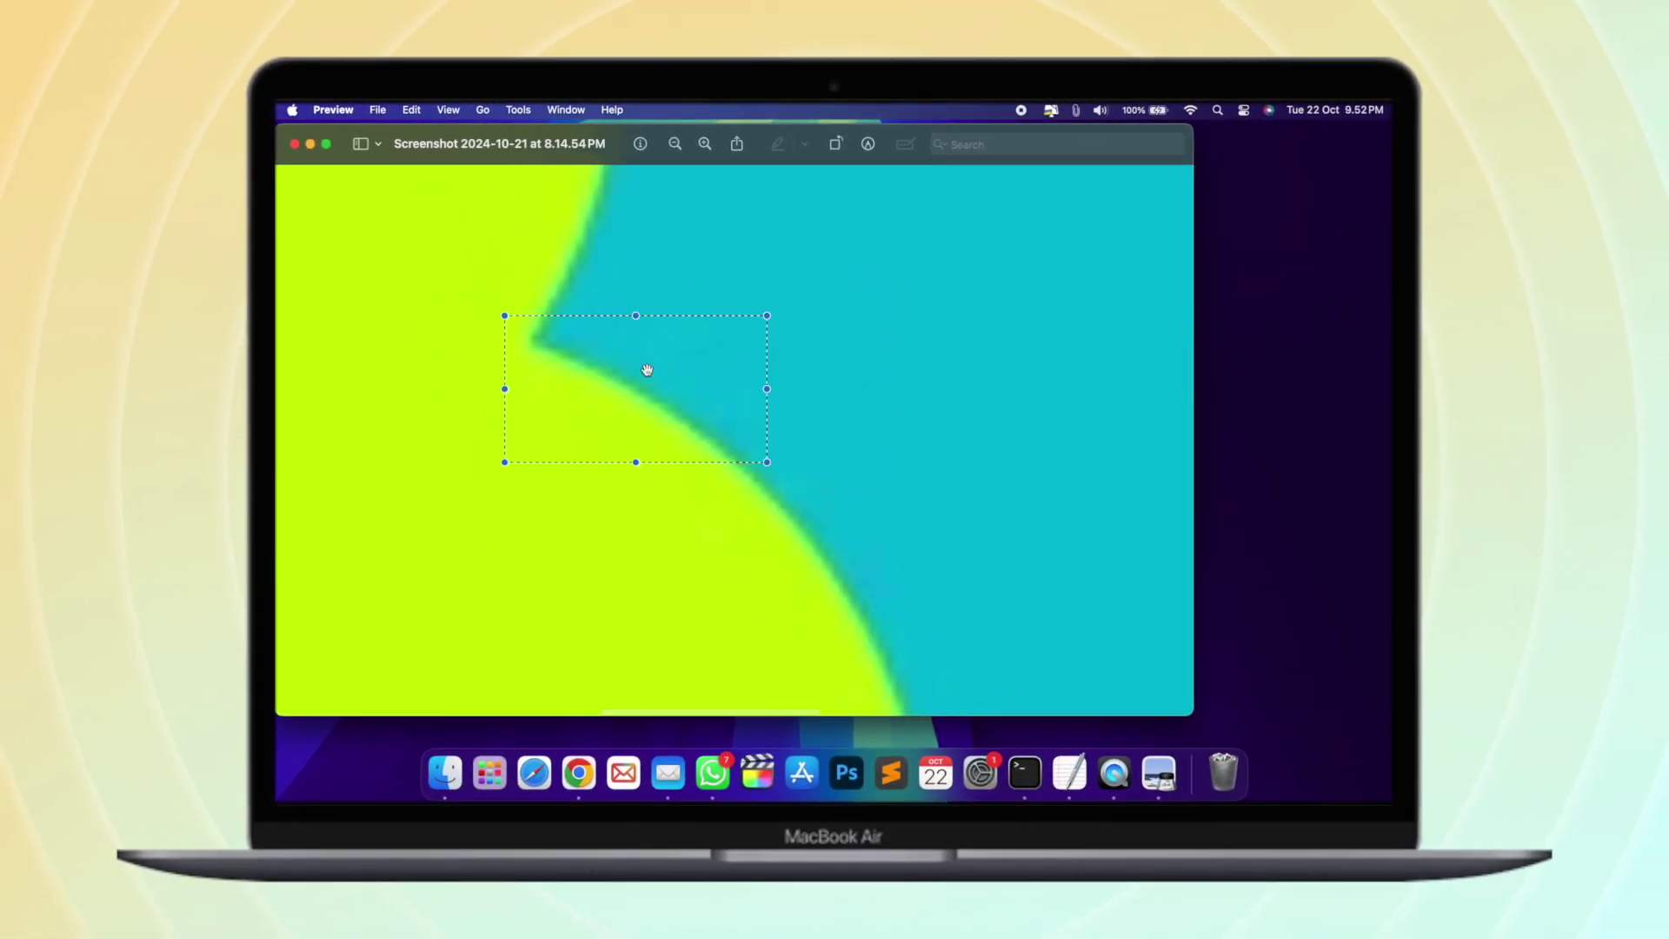
{"action": "scroll", "coordinate": [664, 351], "scroll_direction": "down", "scroll_amount": 3}
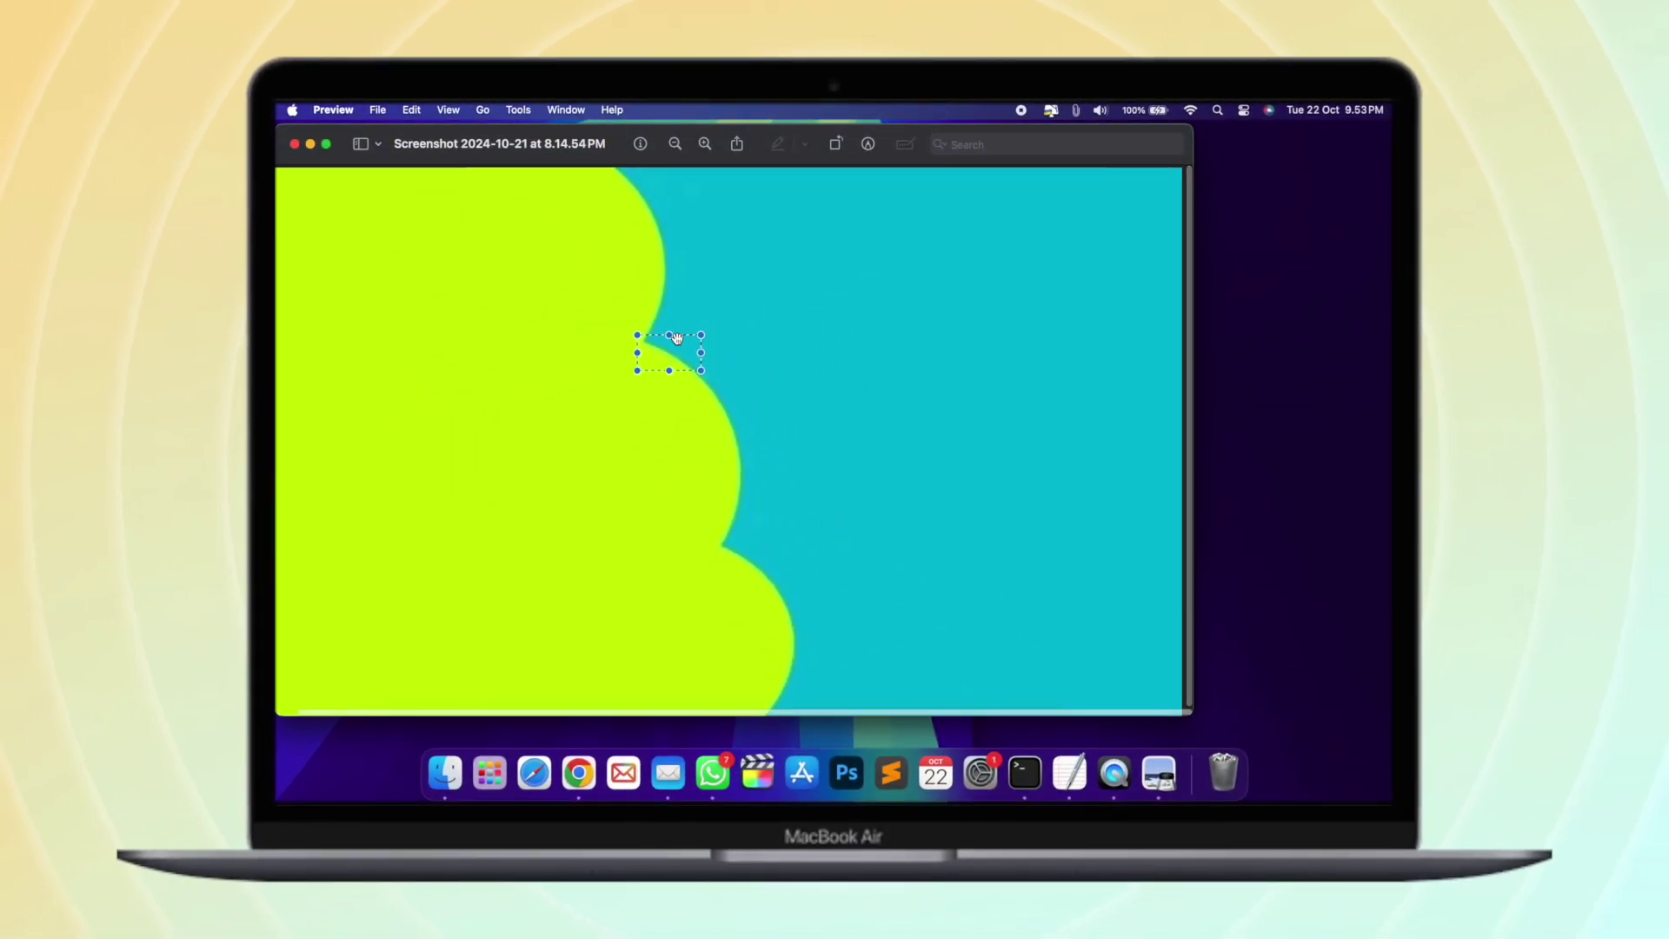
{"action": "scroll", "coordinate": [674, 339], "scroll_direction": "down", "scroll_amount": 2}
{"action": "left_click_drag", "start_coordinate": [612, 138], "coordinate": [689, 143]}
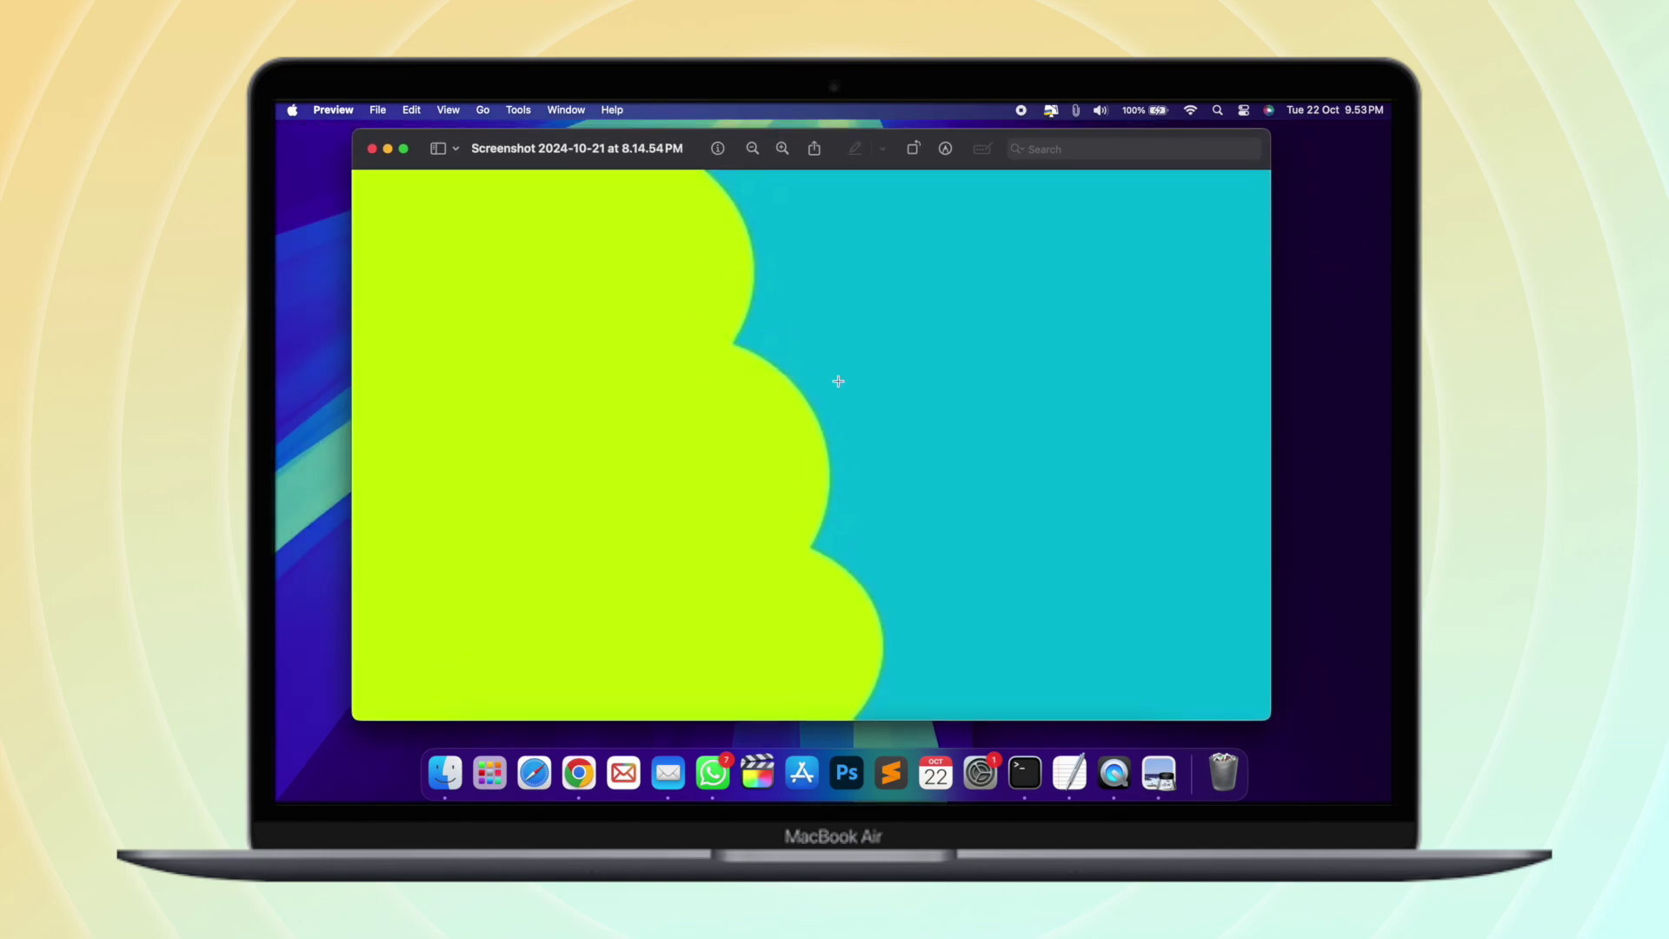
{"action": "left_click", "coordinate": [372, 150]}
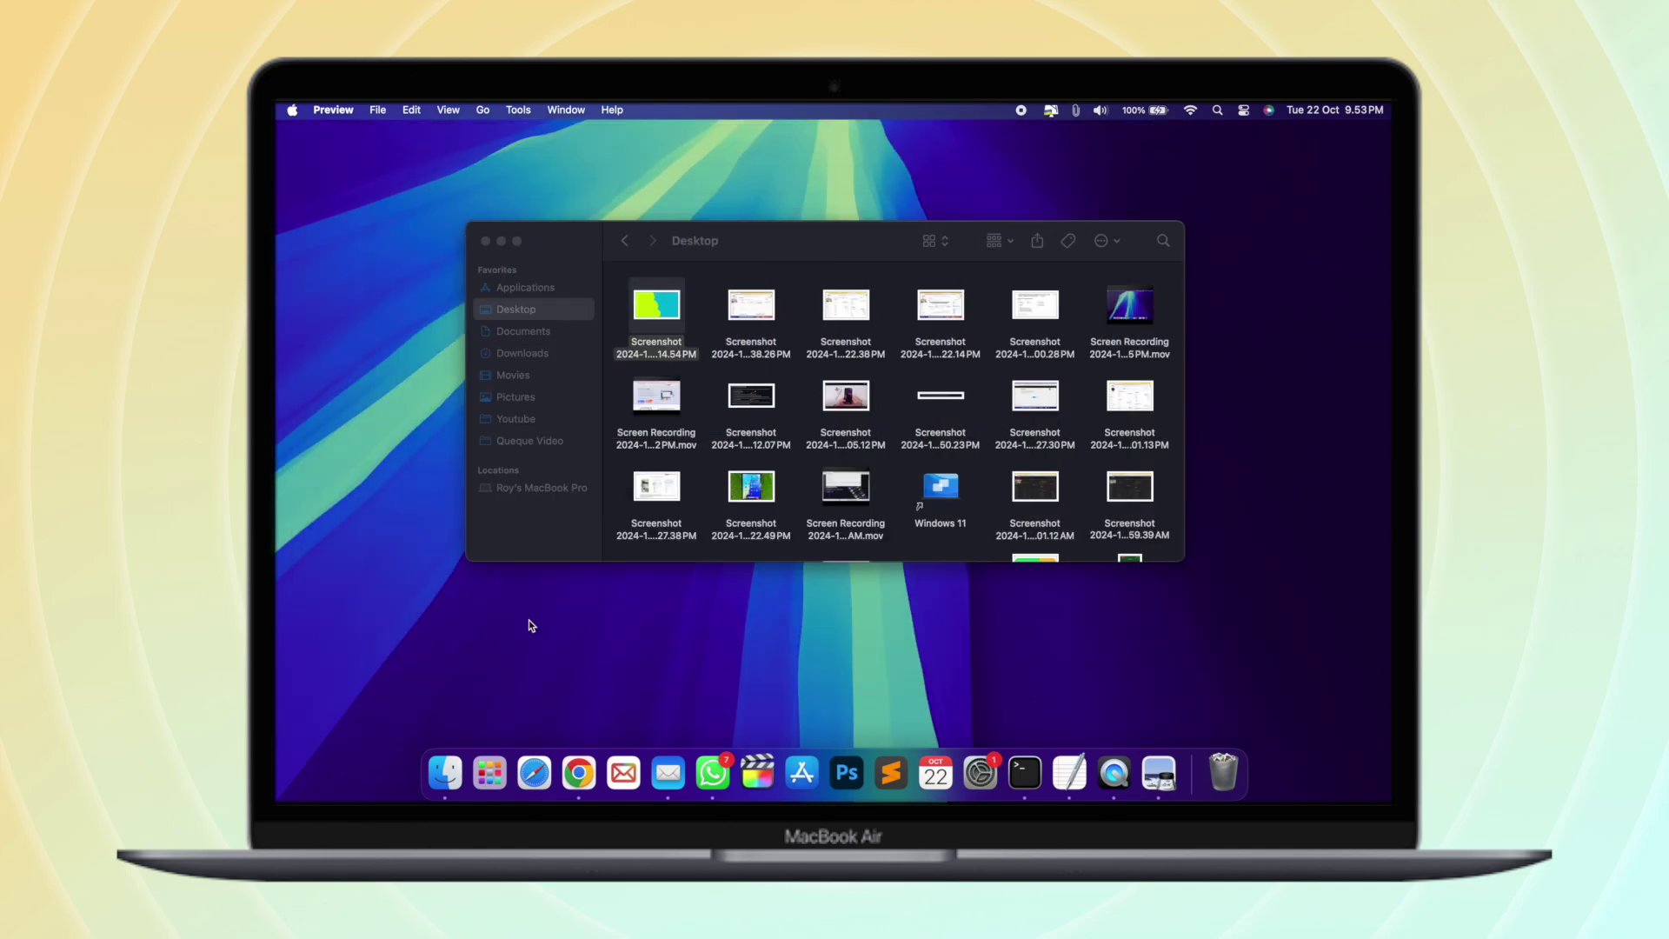
In Downloads, view 'install ipa files on iphone.jpg' at about half size, then close it.
{"action": "left_click", "coordinate": [550, 353]}
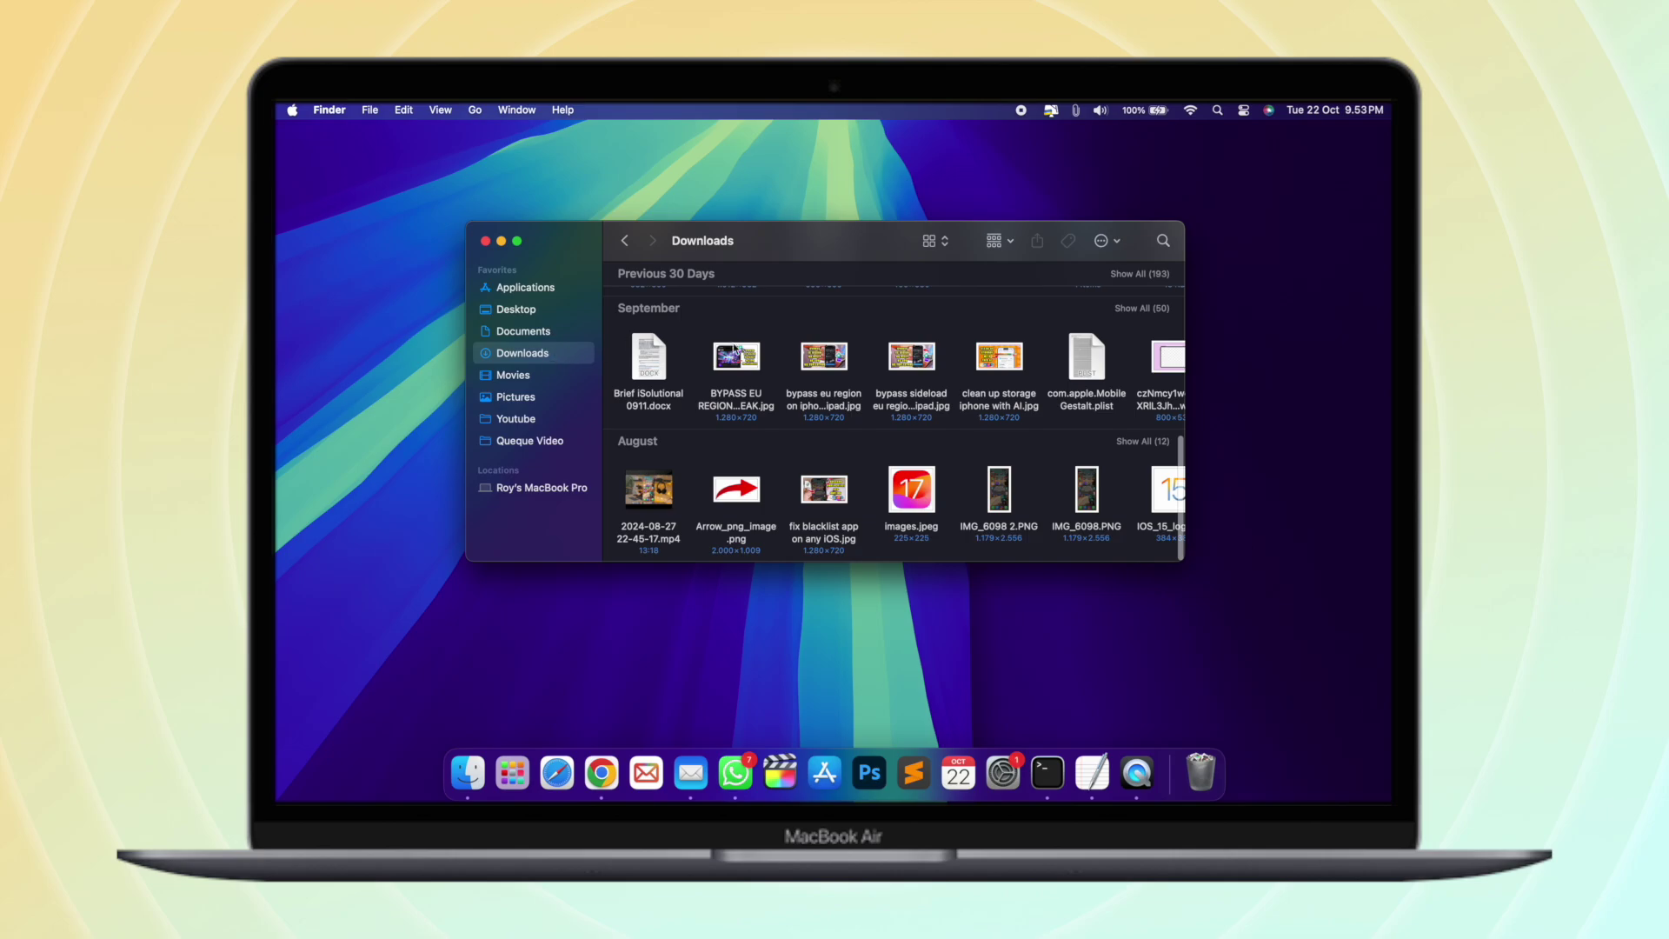
{"action": "double_click", "coordinate": [649, 426]}
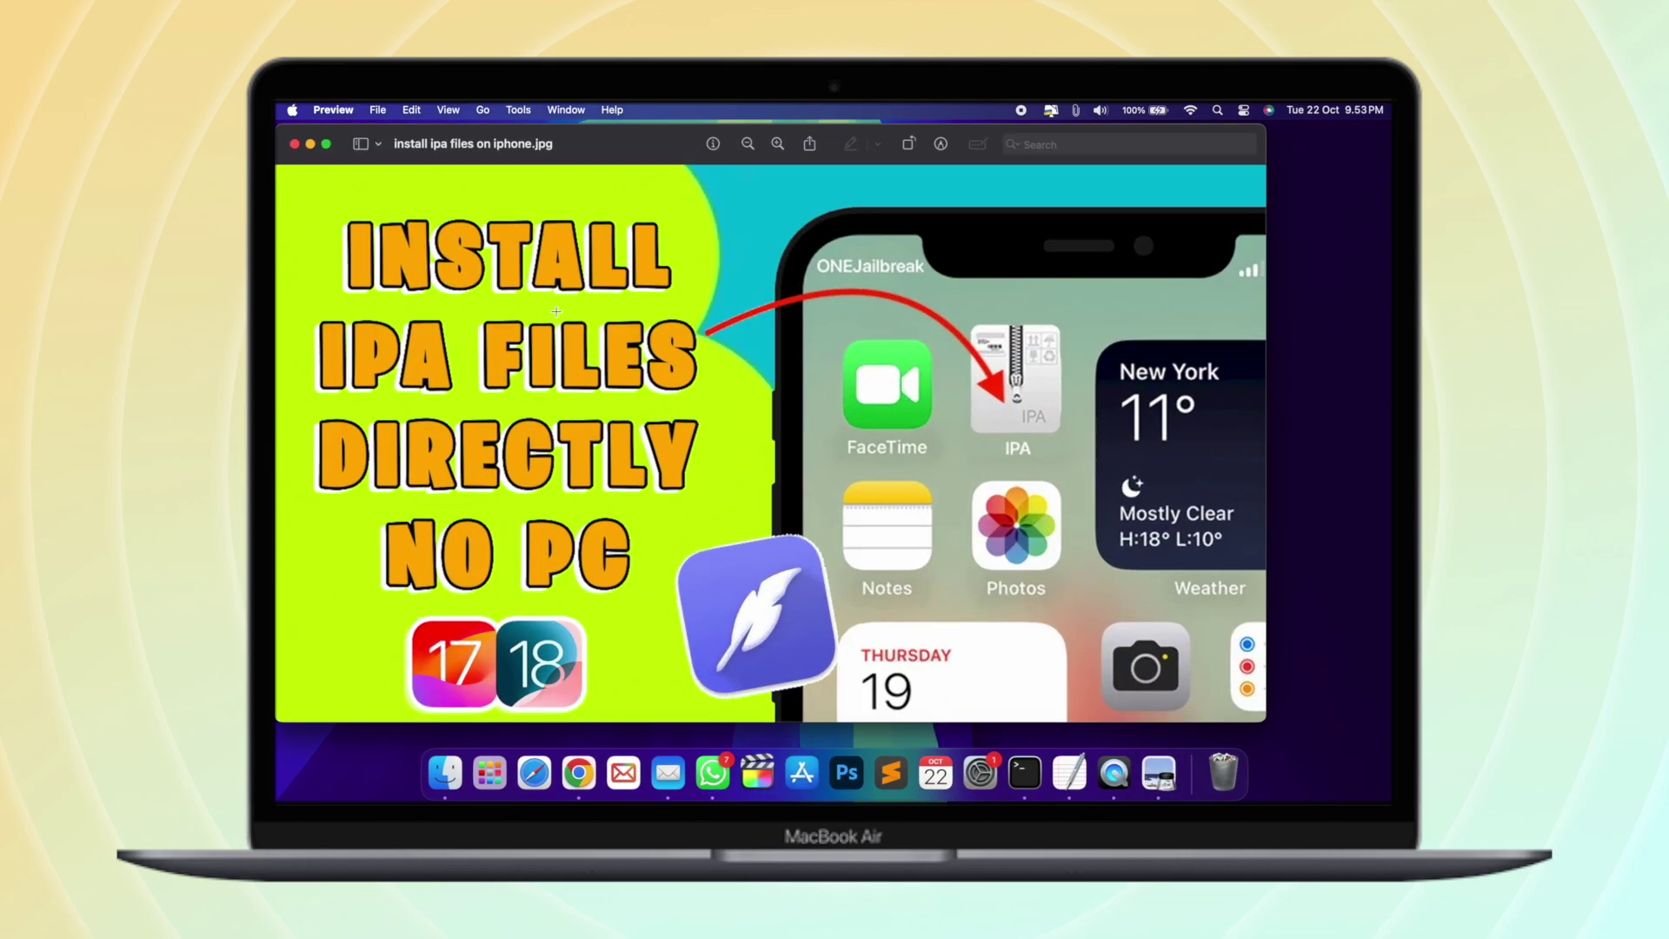
{"action": "key", "text": "super+minus"}
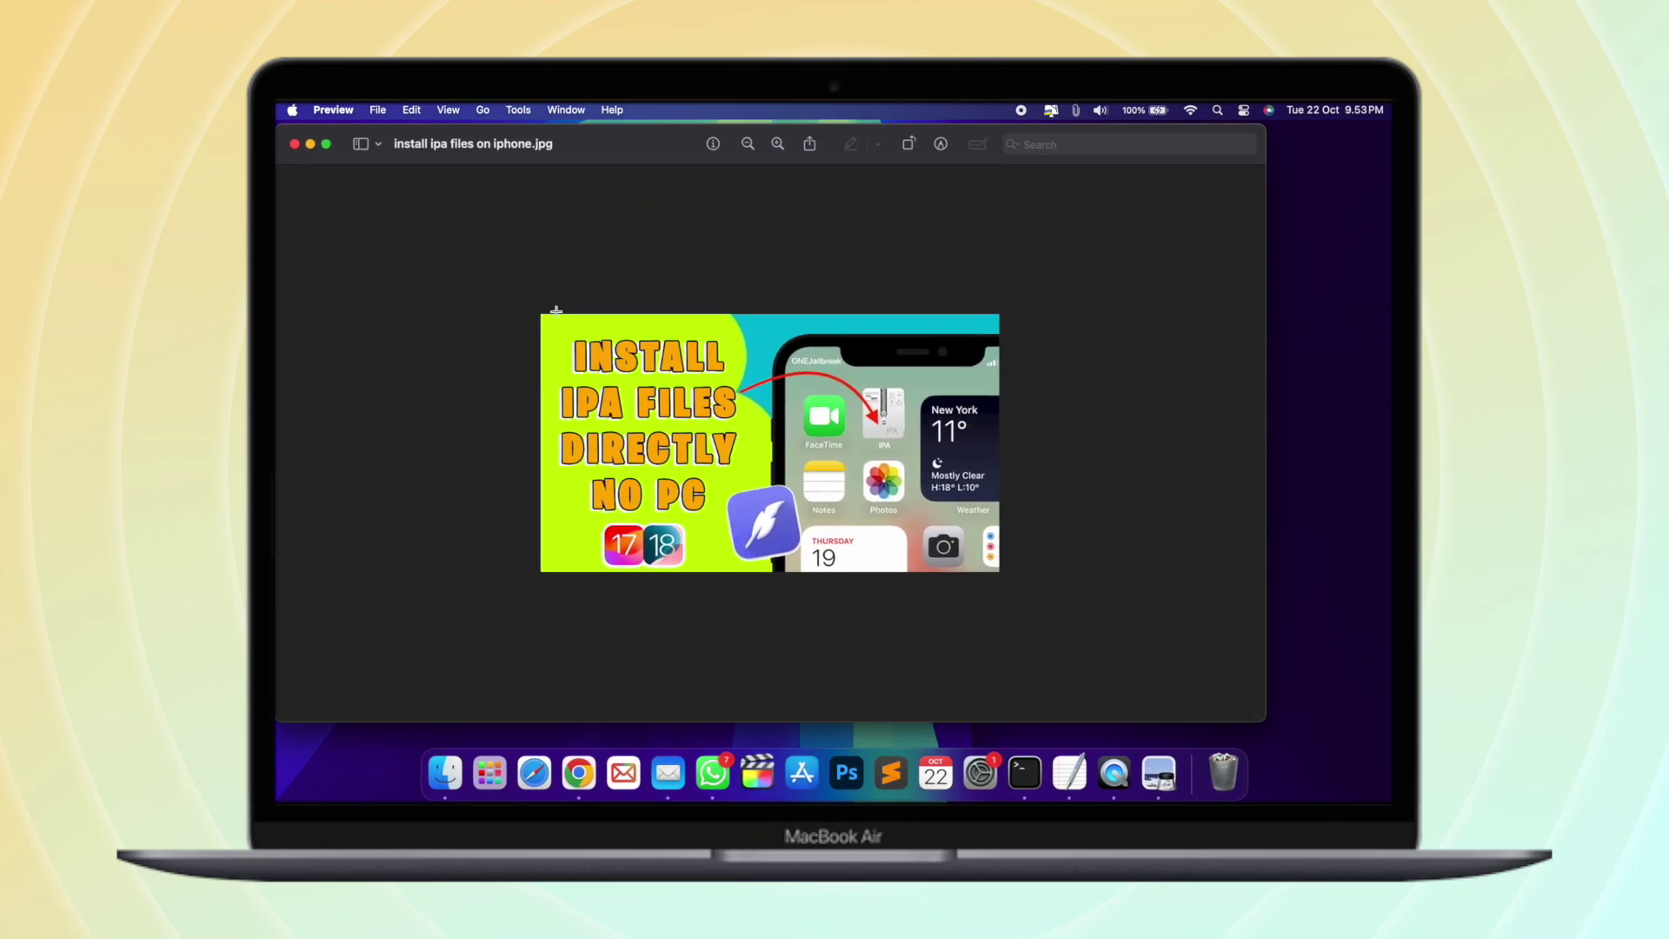
{"action": "left_click", "coordinate": [294, 145]}
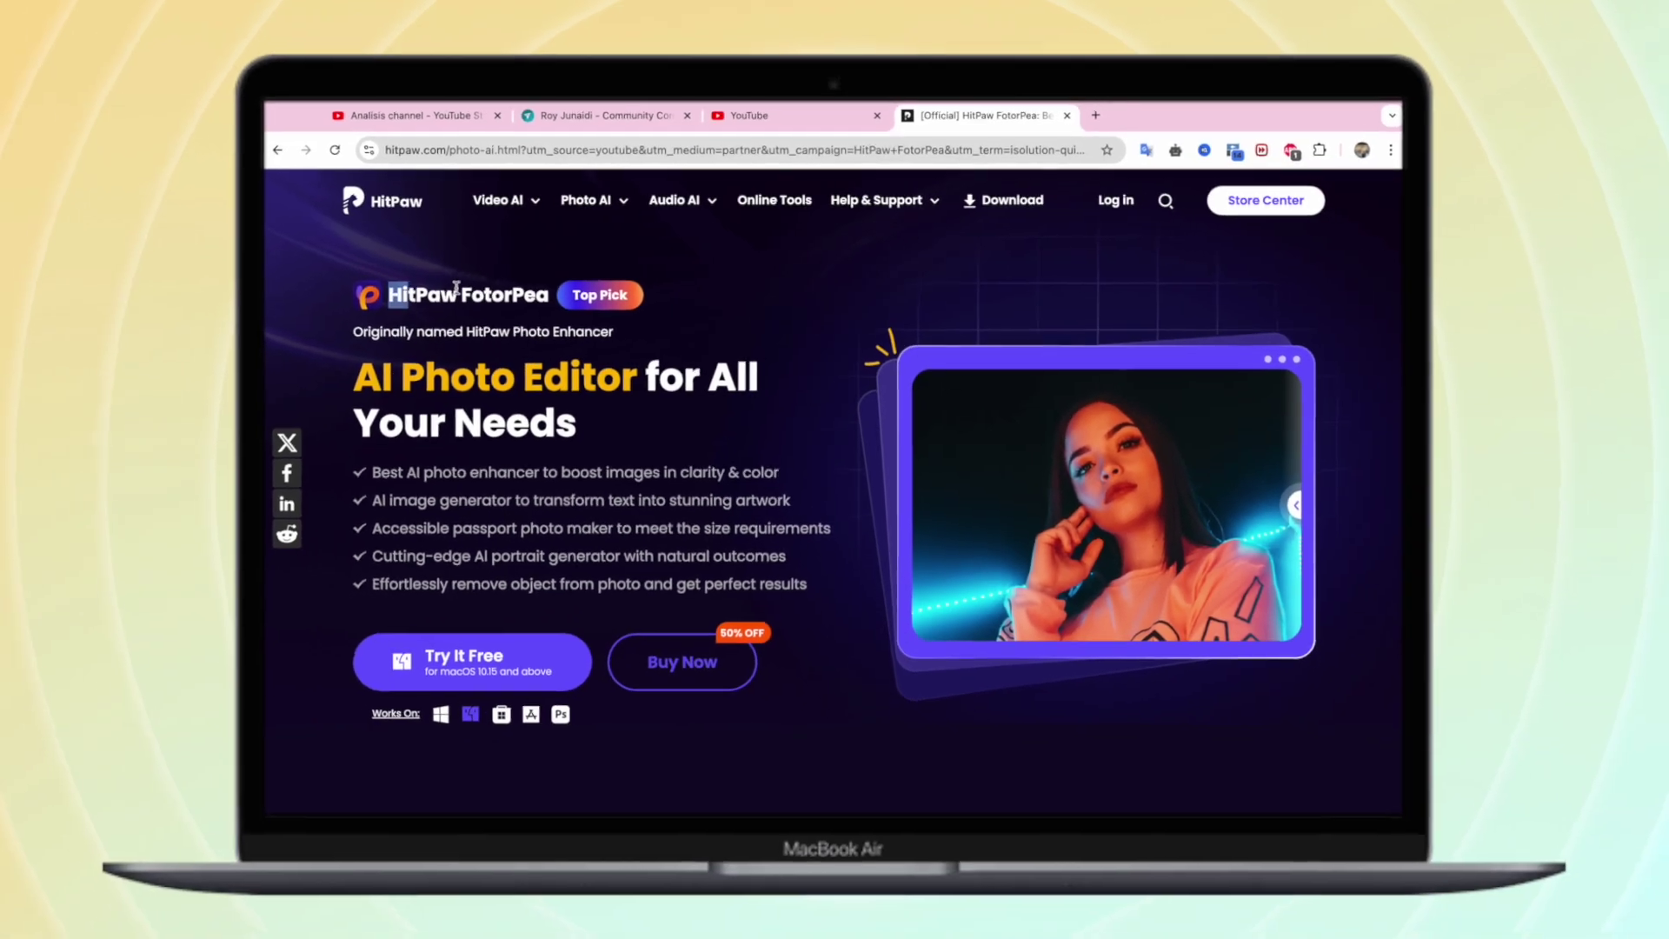
Highlight and clear the FotorPea heading, the 'Originally named HitPaw Photo Enhancer' line and the first feature line.
{"action": "left_click_drag", "start_coordinate": [245, 325], "coordinate": [539, 311]}
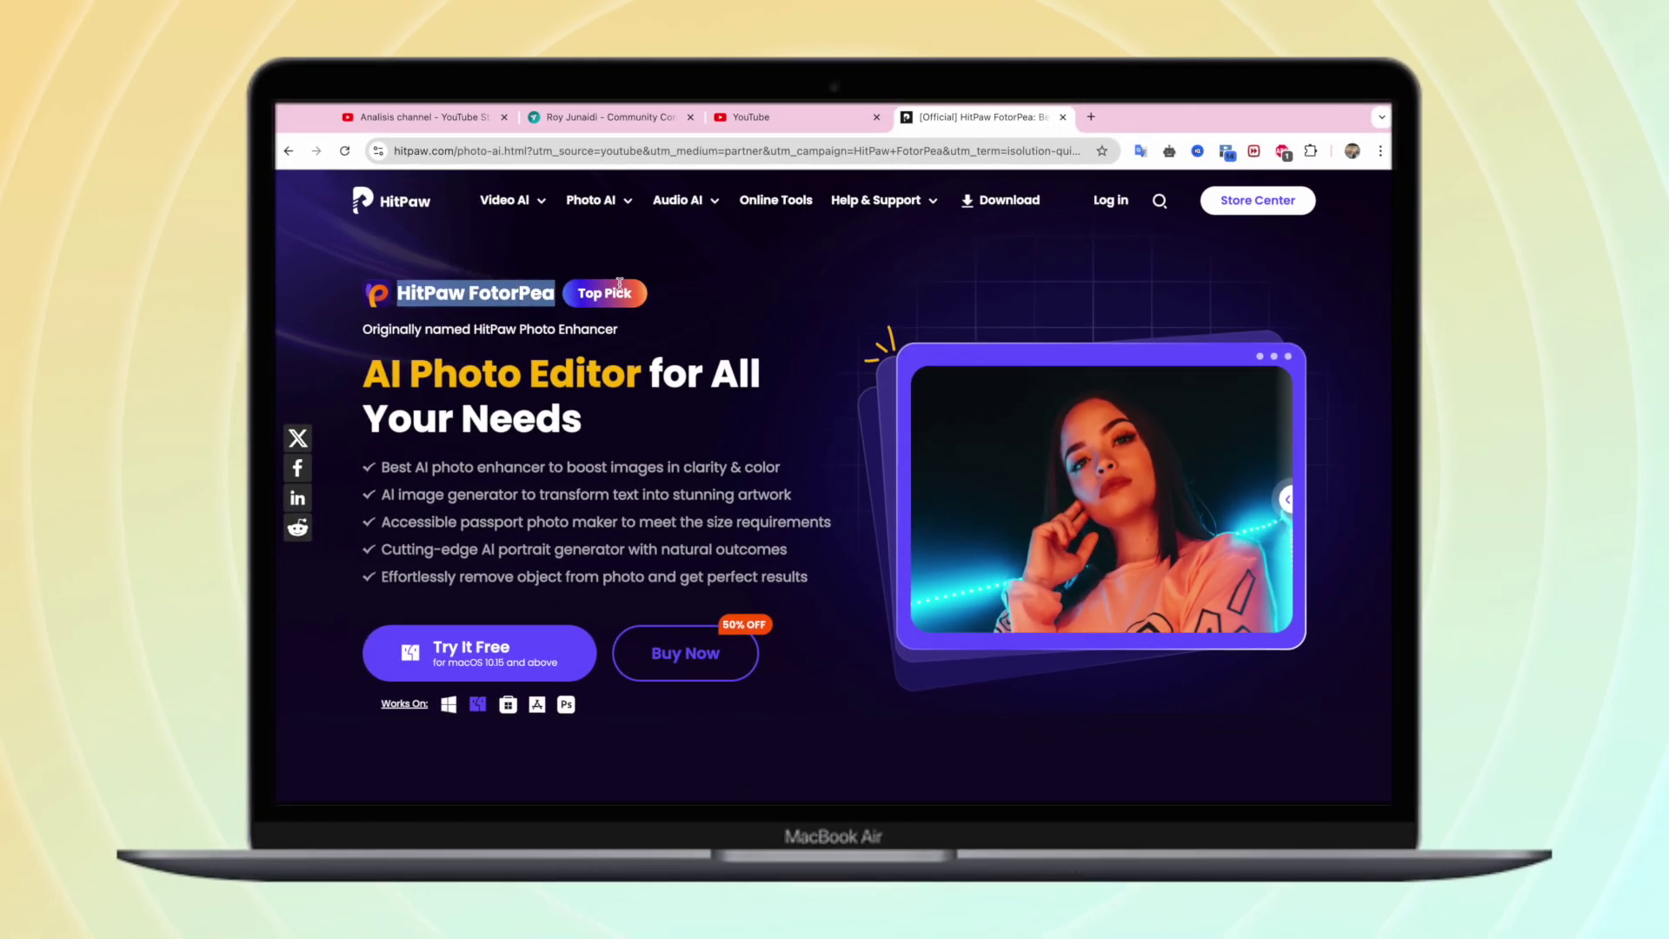
{"action": "left_click", "coordinate": [646, 338]}
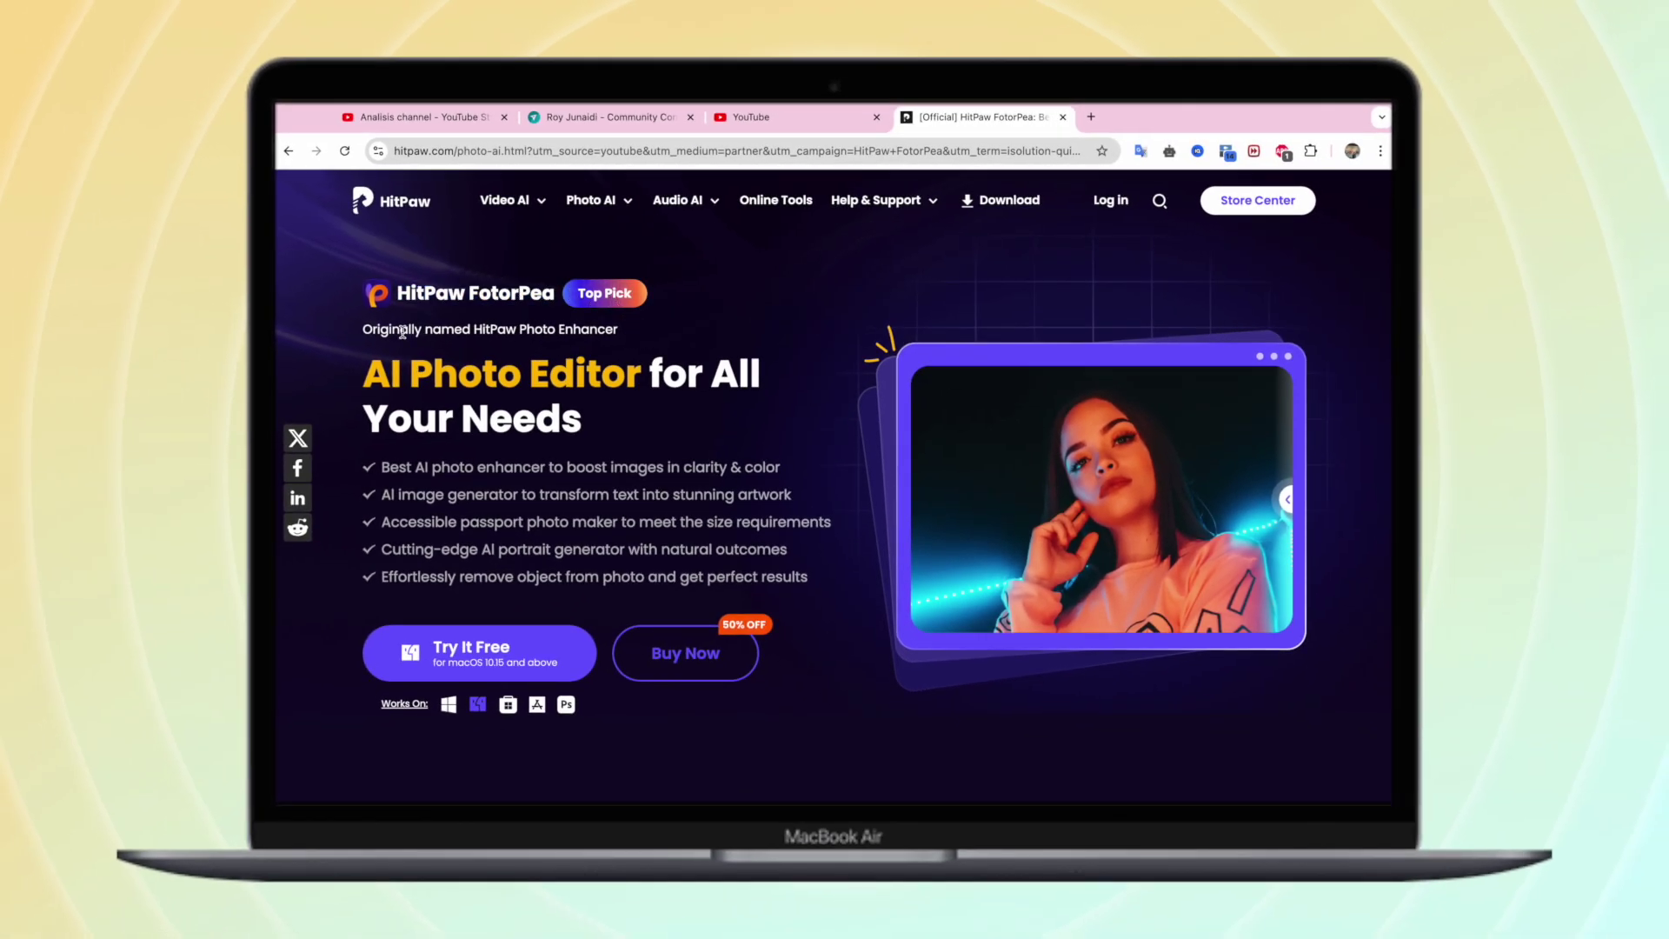
{"action": "left_click_drag", "start_coordinate": [456, 319], "coordinate": [628, 336]}
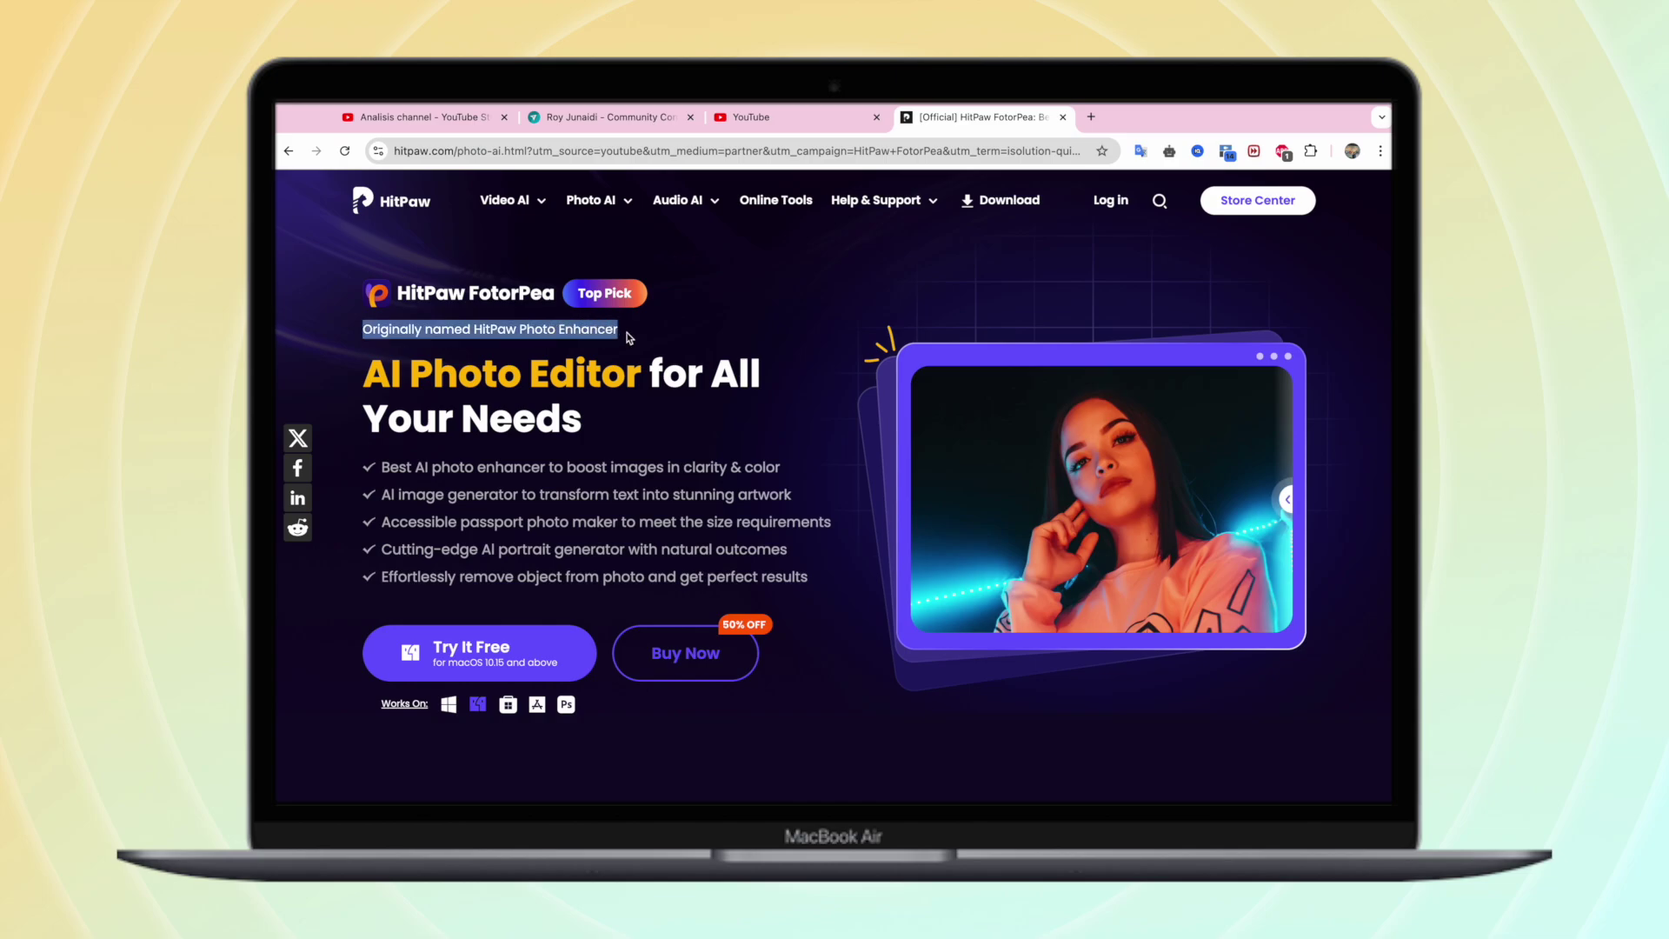
{"action": "left_click", "coordinate": [631, 389]}
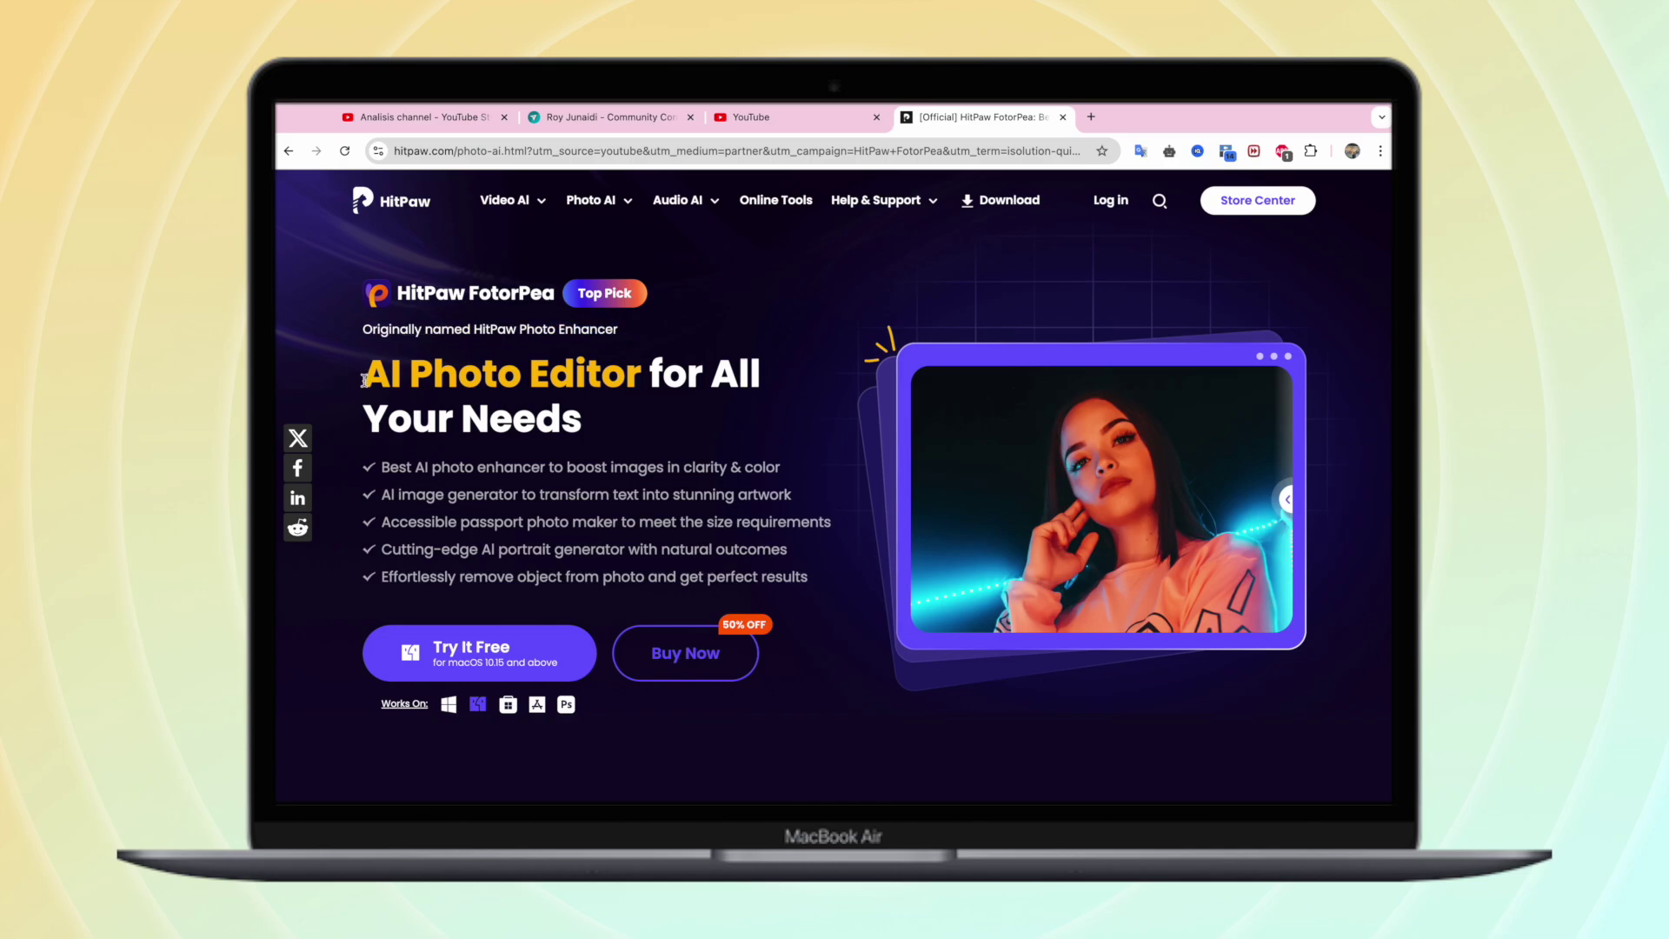
{"action": "scroll", "coordinate": [615, 446], "scroll_direction": "down", "scroll_amount": 2}
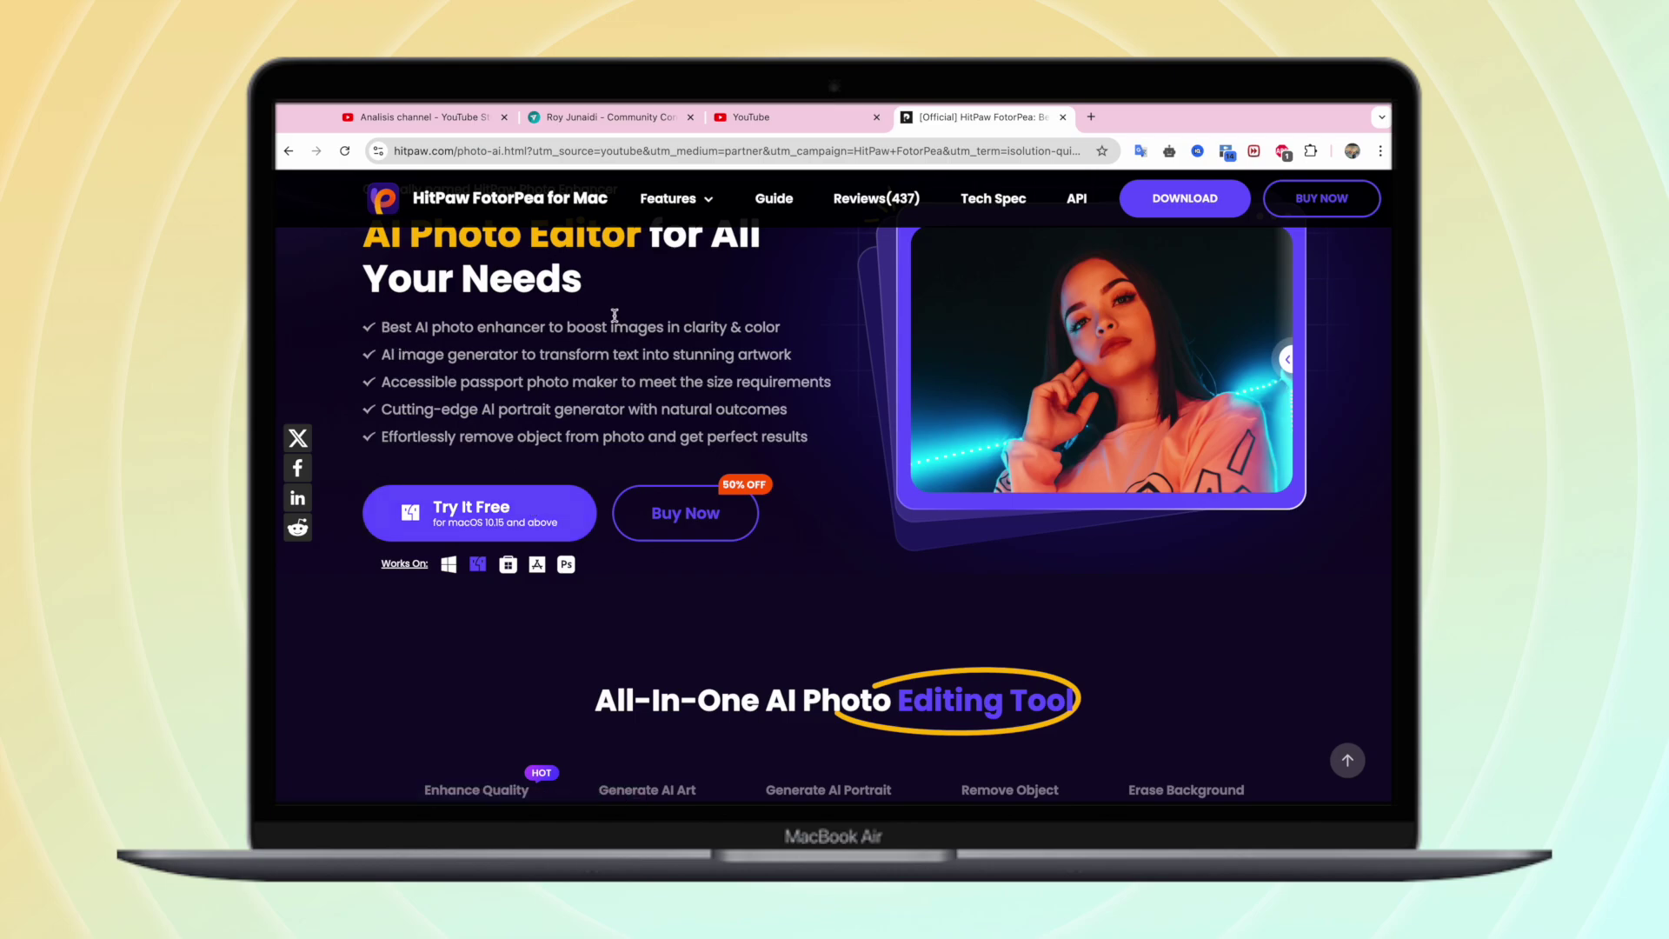
{"action": "left_click_drag", "start_coordinate": [614, 314], "coordinate": [760, 327]}
{"action": "left_click", "coordinate": [788, 333]}
Scroll down to the portrait demo and slide its before/after divider to compare.
{"action": "scroll", "coordinate": [670, 457], "scroll_direction": "down", "scroll_amount": 3}
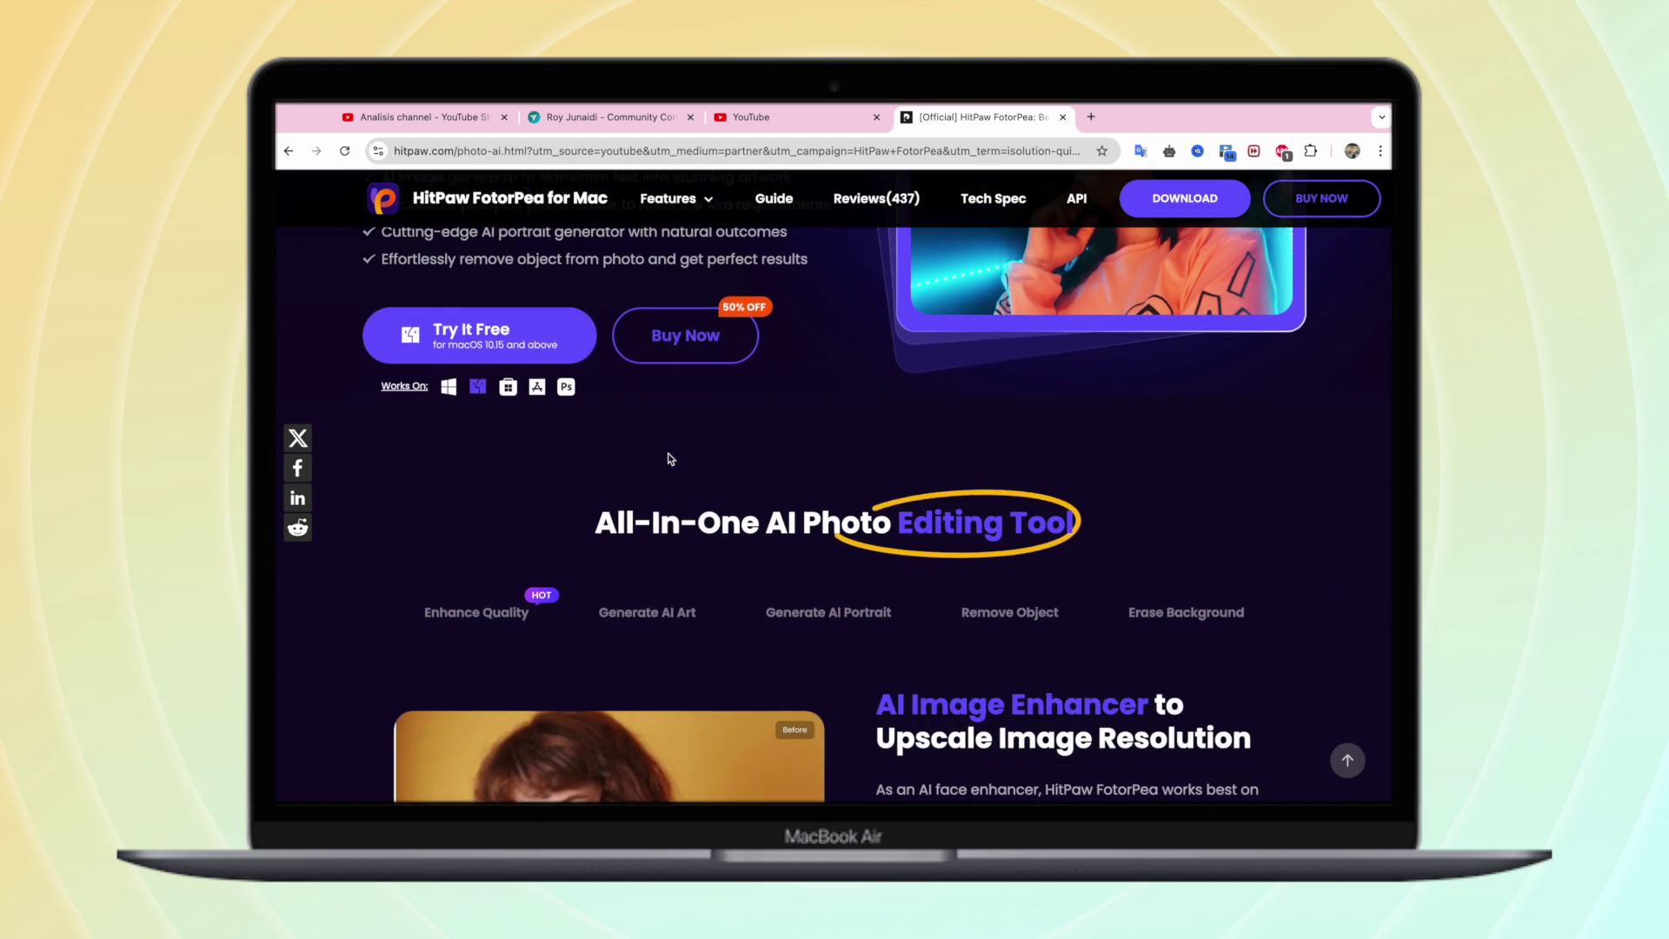
{"action": "scroll", "coordinate": [907, 428], "scroll_direction": "down", "scroll_amount": 2}
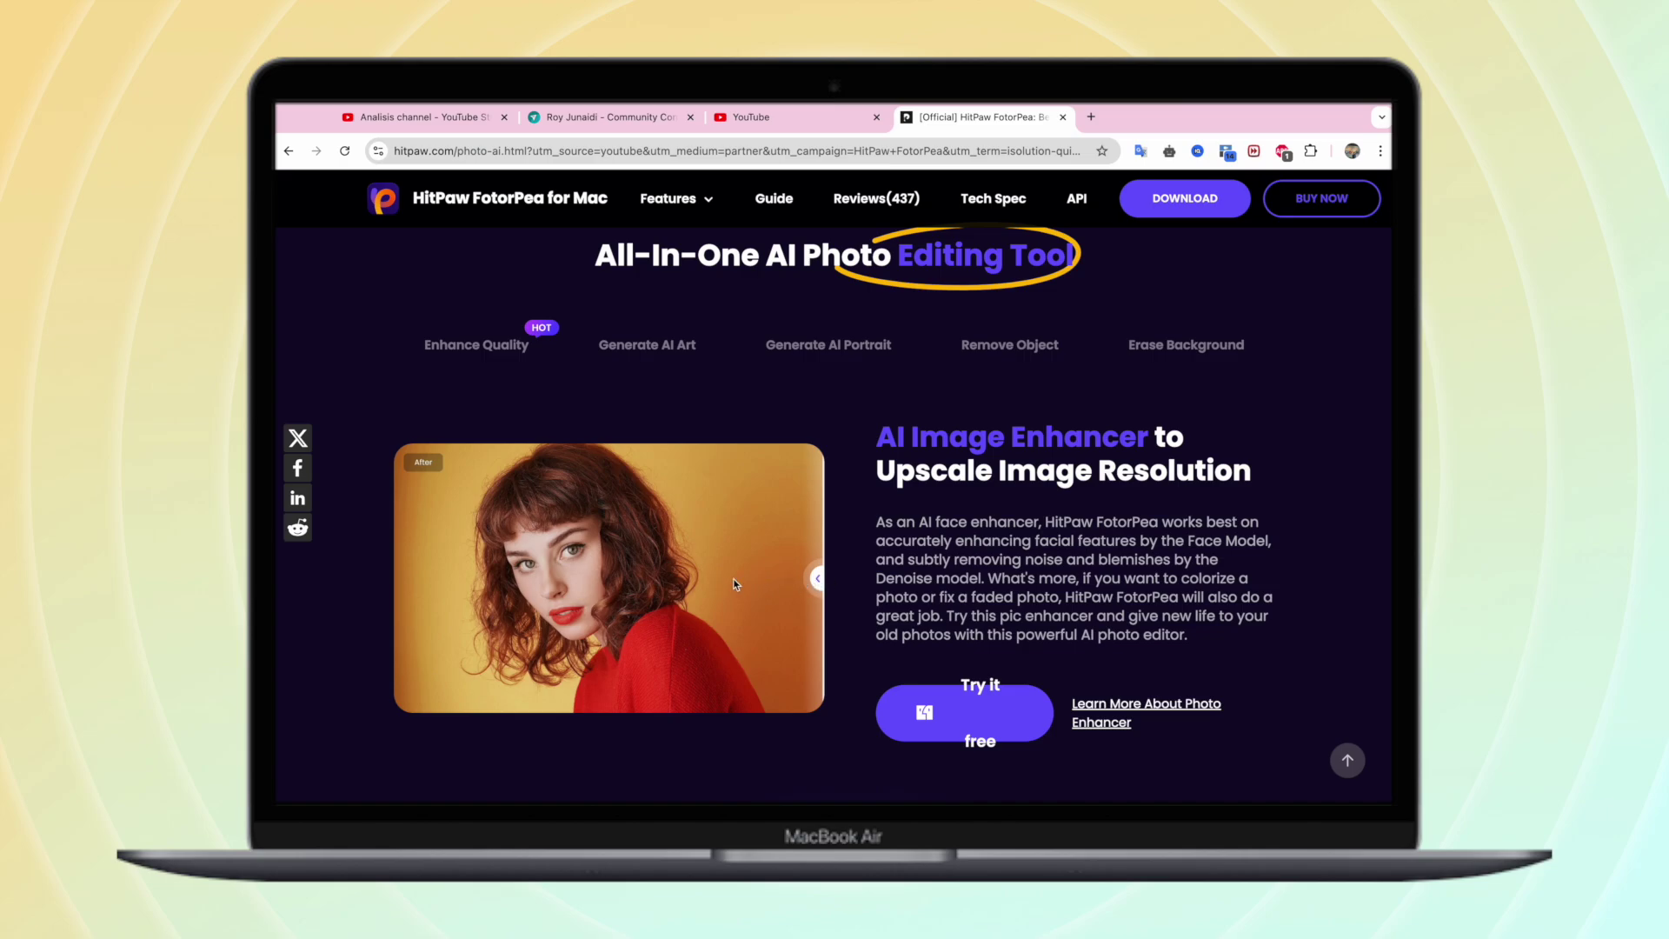
{"action": "scroll", "coordinate": [734, 584], "scroll_direction": "down", "scroll_amount": 10}
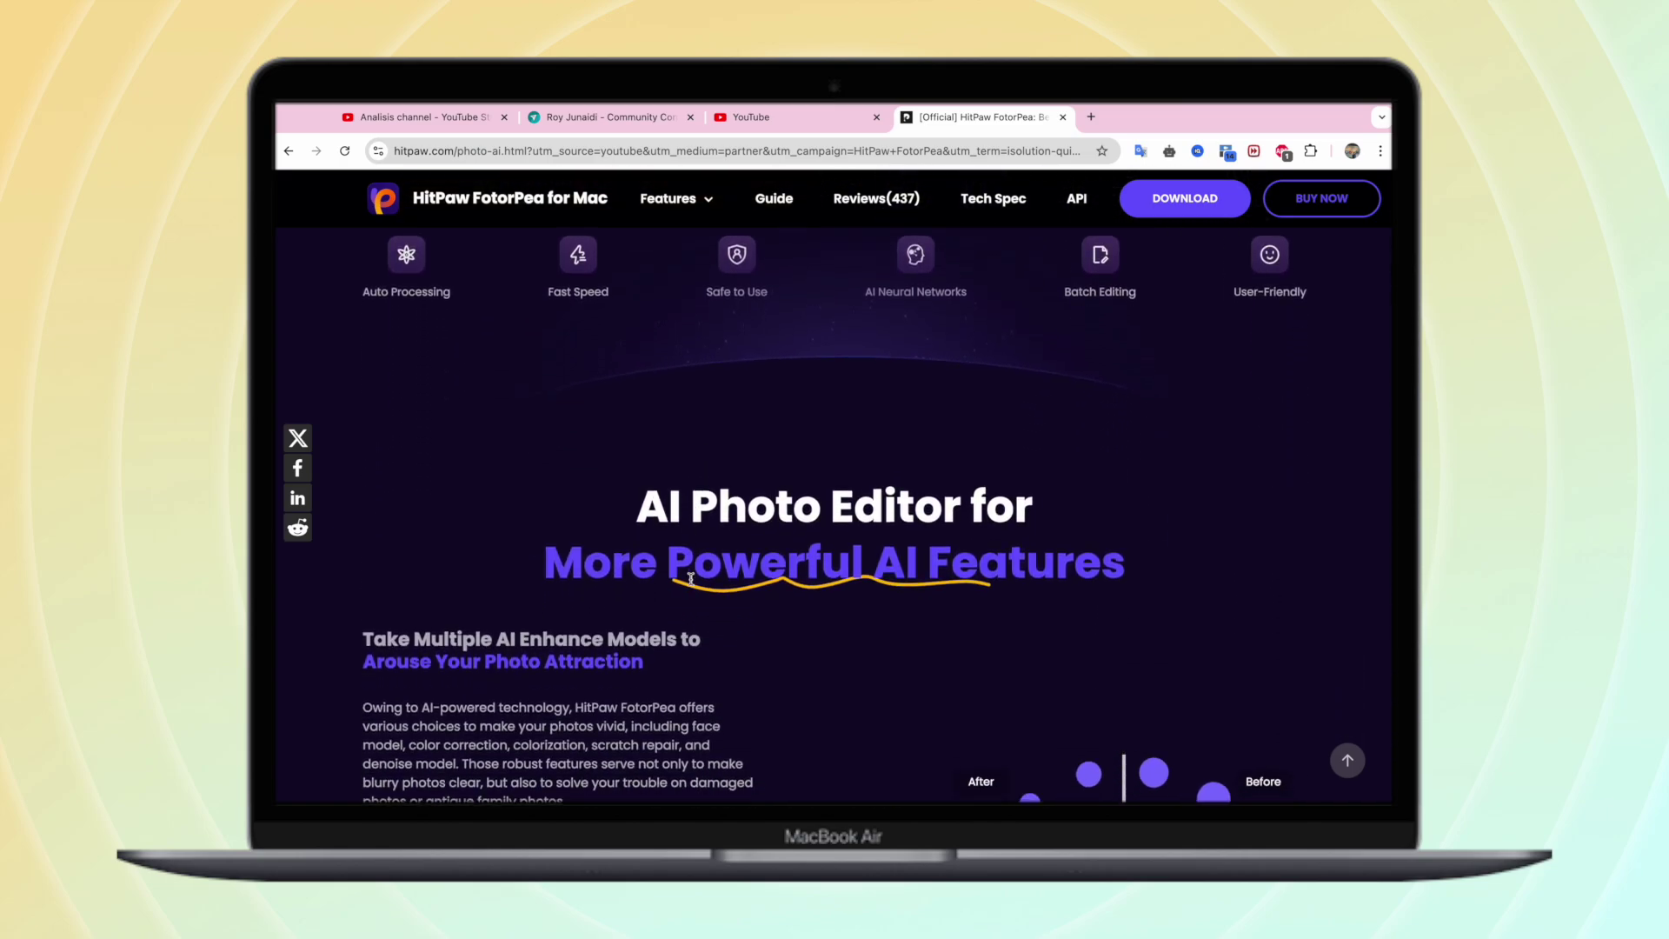
{"action": "scroll", "coordinate": [691, 578], "scroll_direction": "down", "scroll_amount": 4}
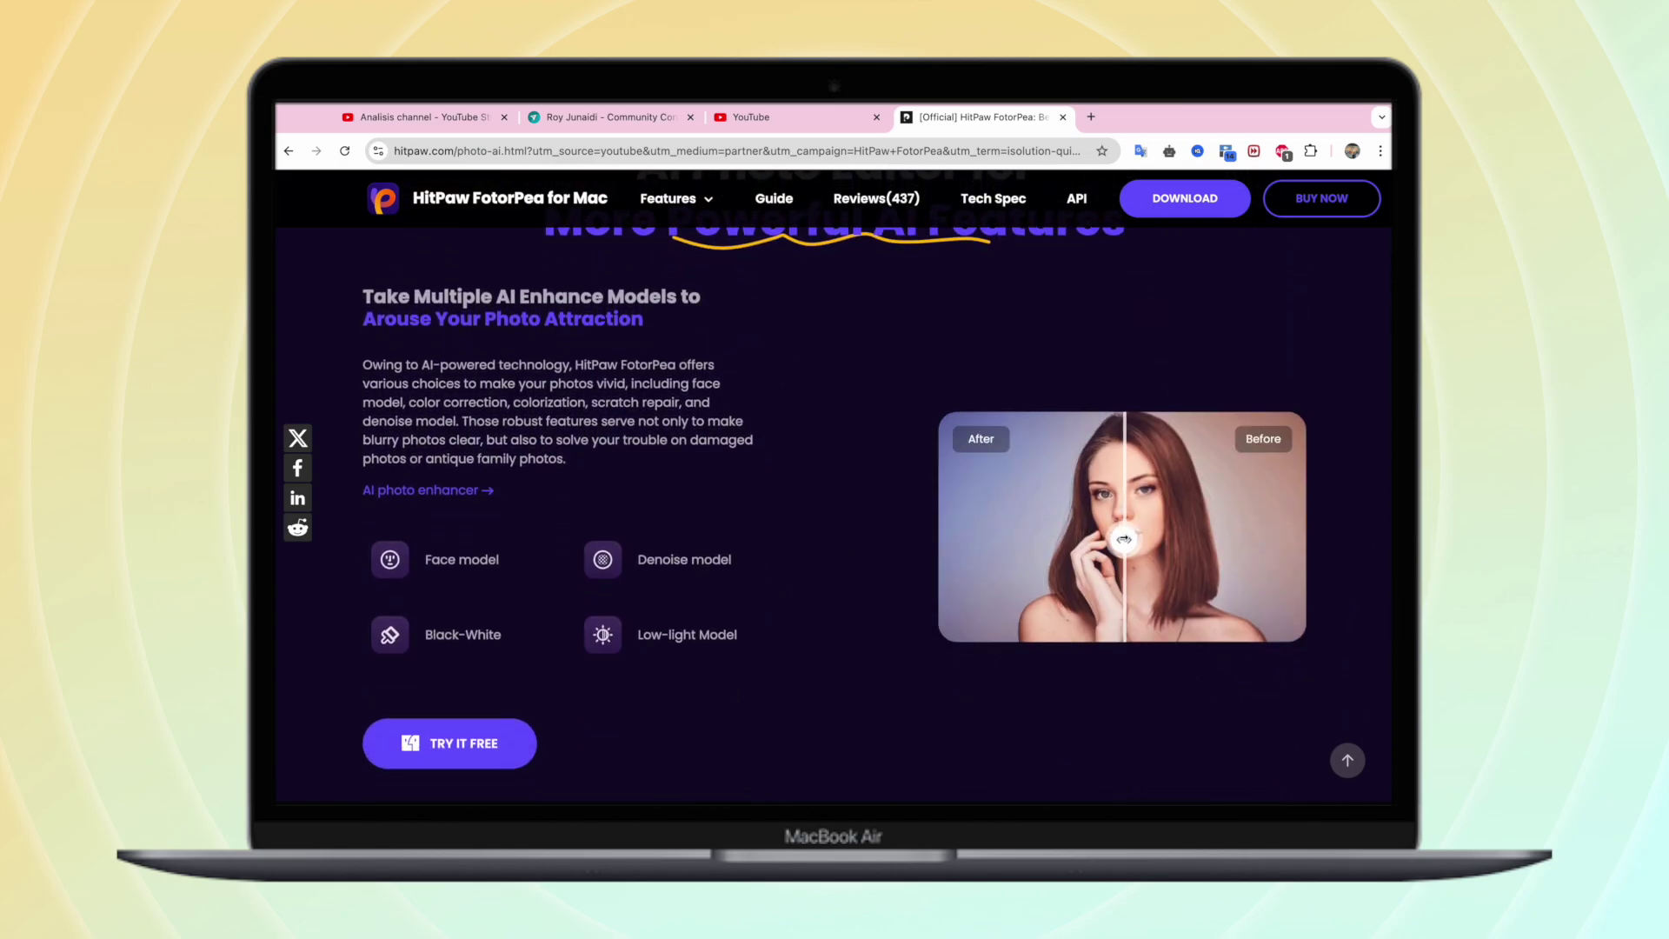
{"action": "left_click_drag", "start_coordinate": [1124, 538], "coordinate": [869, 556]}
Slide the before/after dividers on the next two demos, then scroll back up to the feature overview.
{"action": "scroll", "coordinate": [858, 559], "scroll_direction": "down", "scroll_amount": 2}
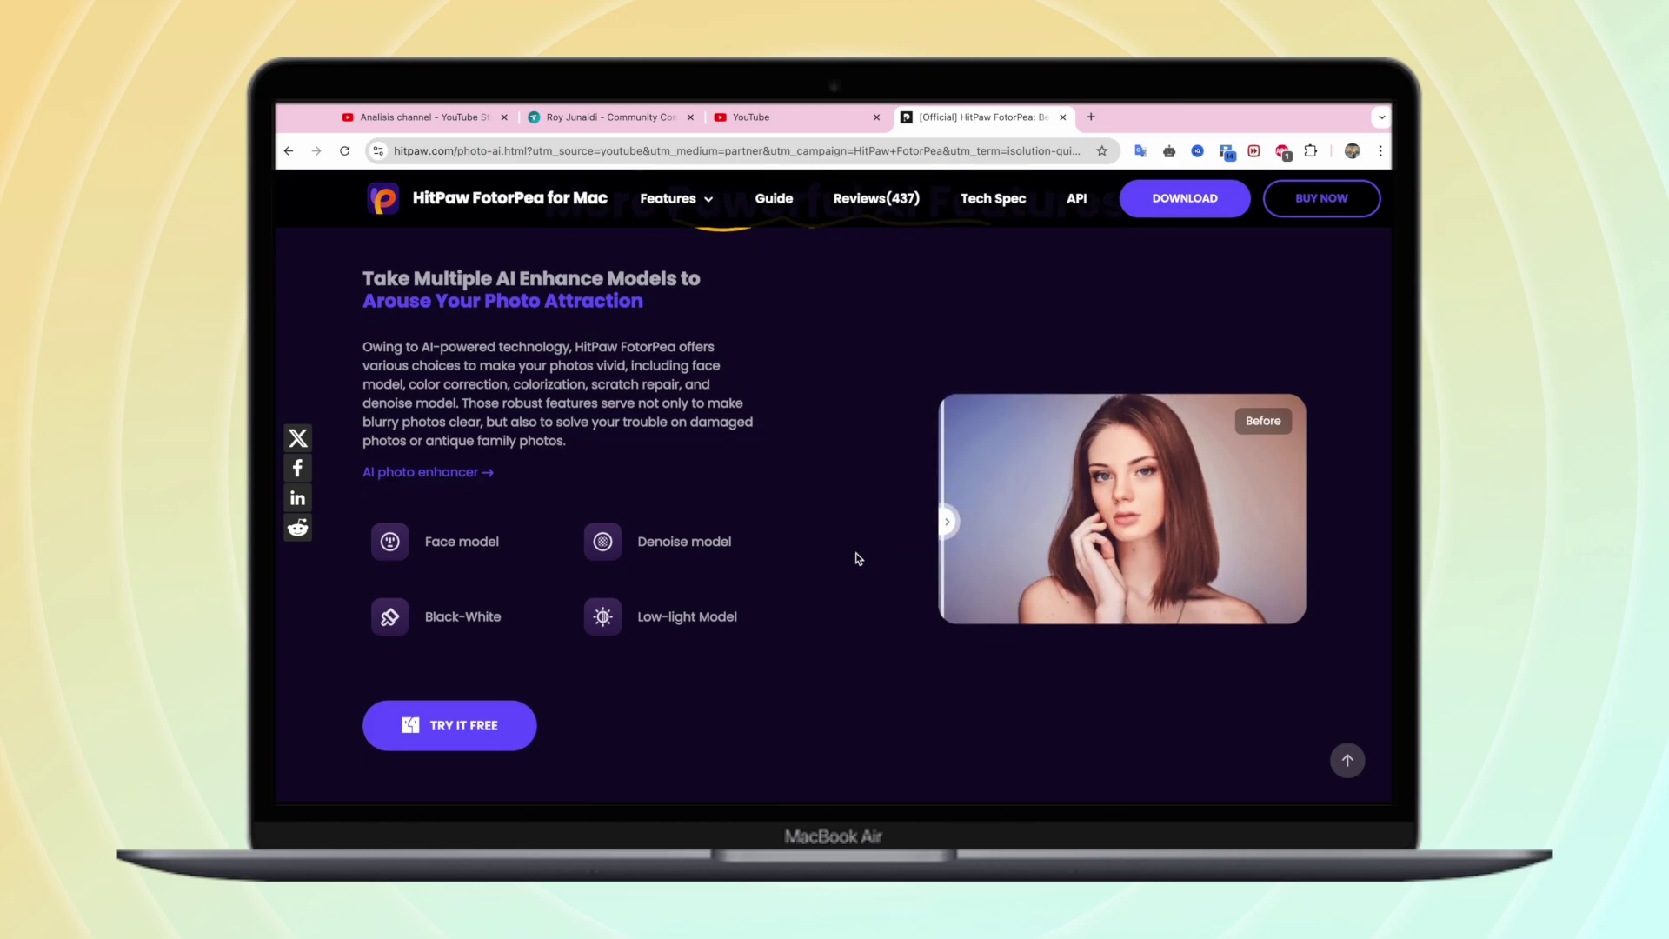
{"action": "scroll", "coordinate": [858, 559], "scroll_direction": "down", "scroll_amount": 6}
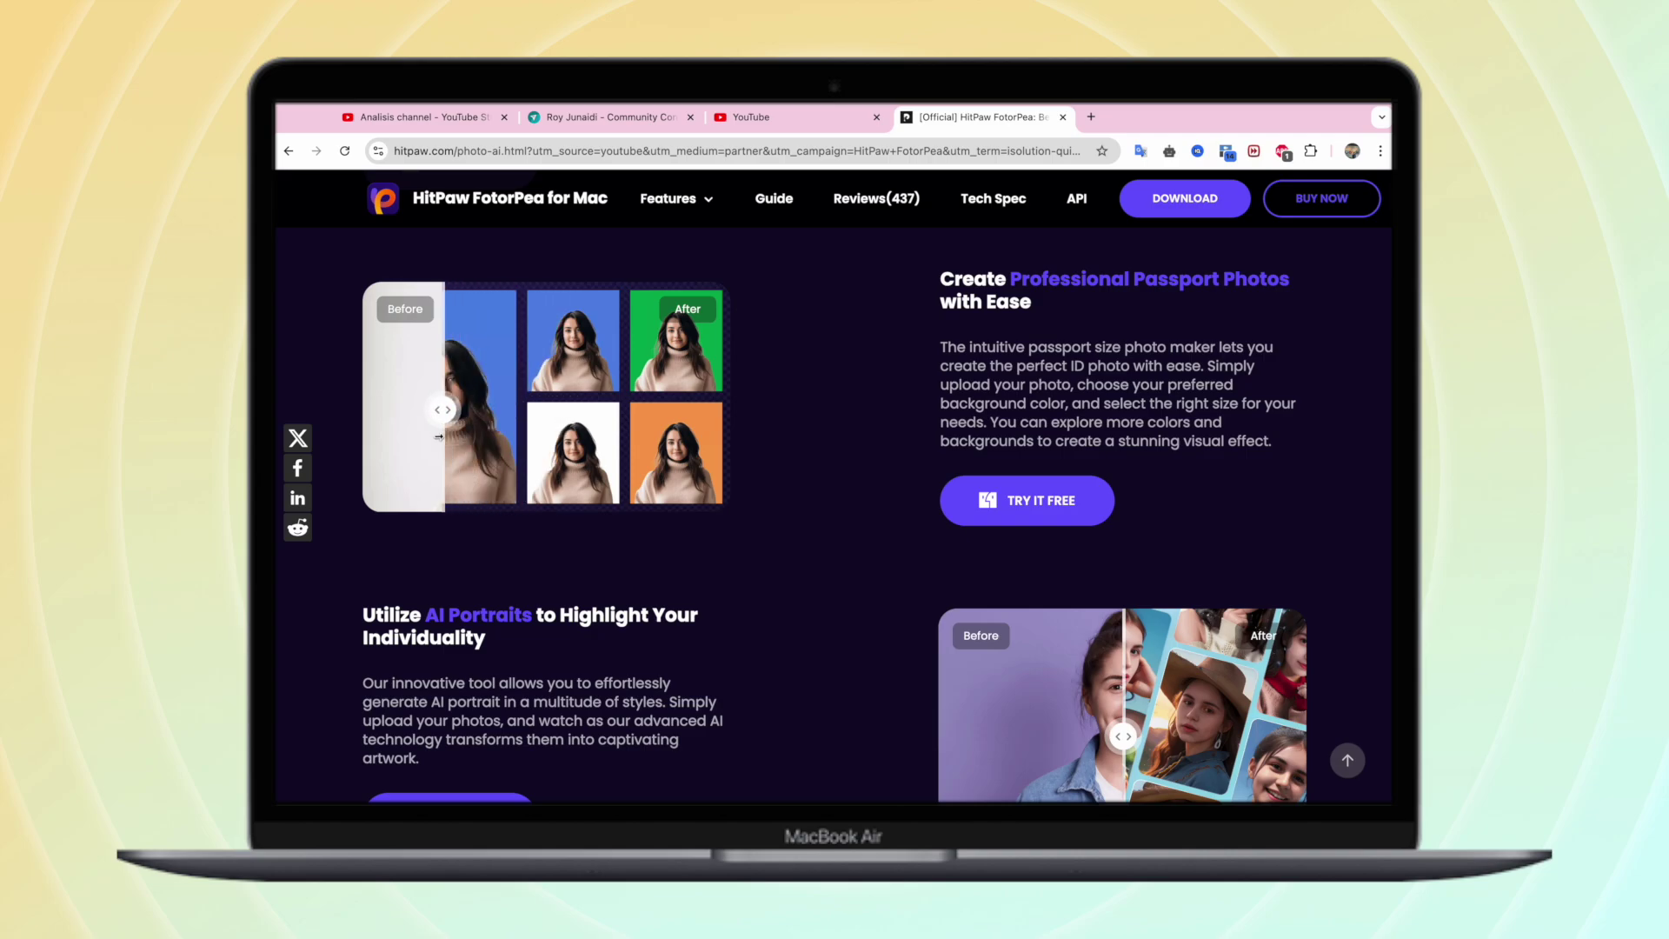
{"action": "left_click_drag", "start_coordinate": [439, 436], "coordinate": [809, 456]}
{"action": "scroll", "coordinate": [869, 532], "scroll_direction": "down", "scroll_amount": 3}
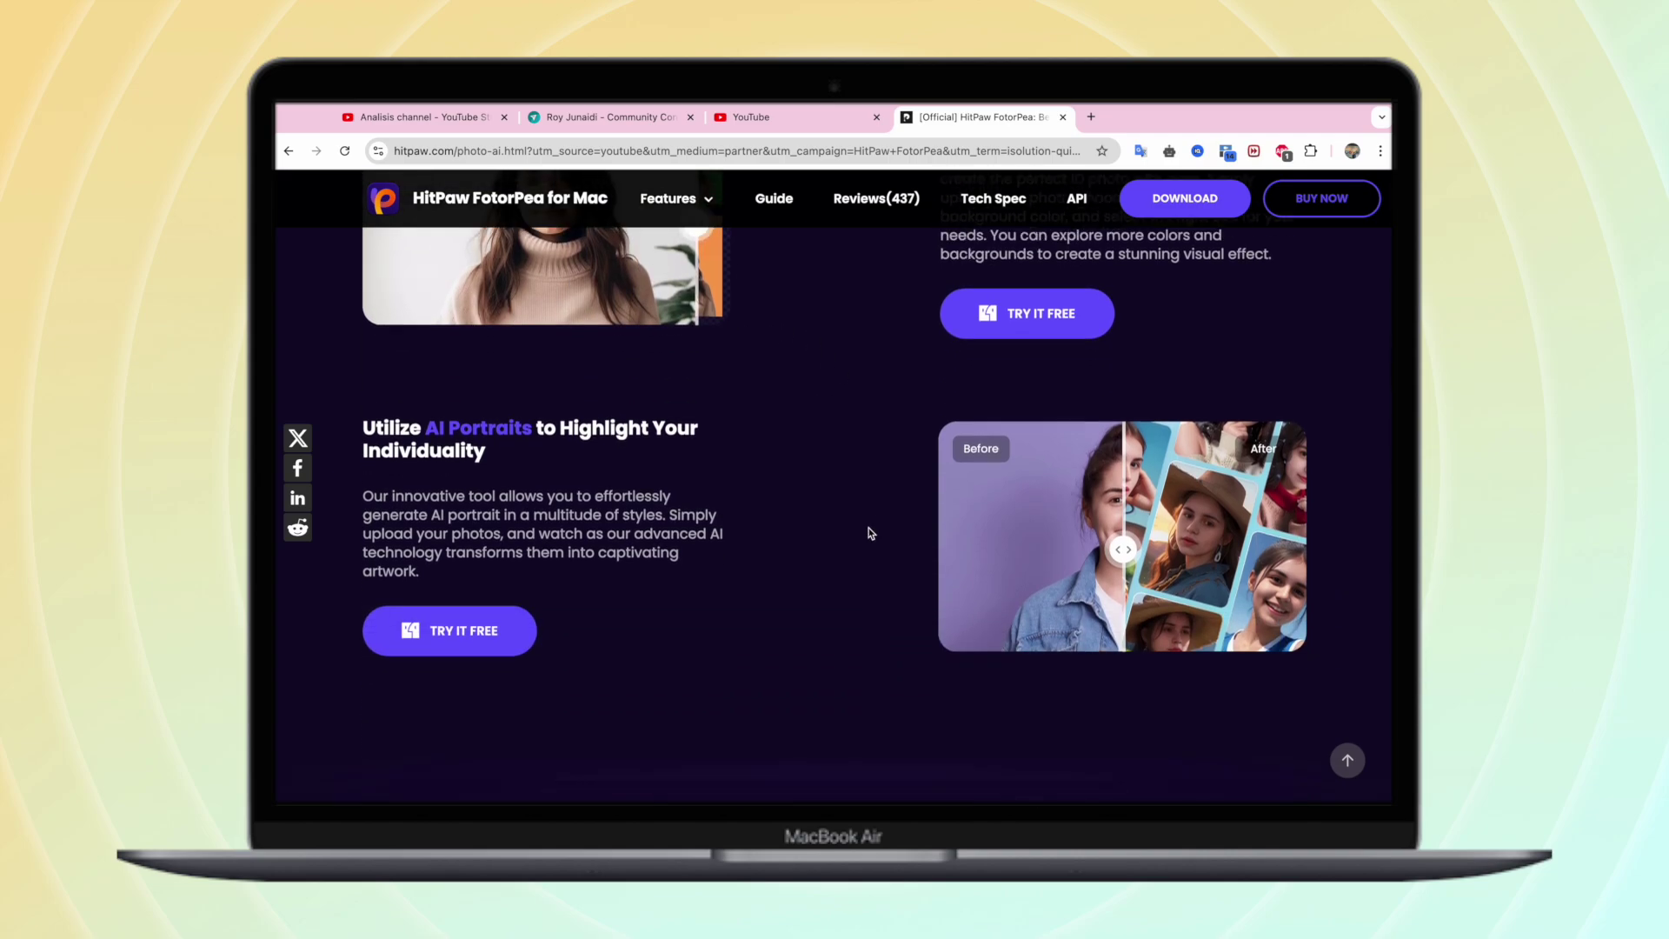
{"action": "scroll", "coordinate": [869, 533], "scroll_direction": "down", "scroll_amount": 1}
{"action": "left_click_drag", "start_coordinate": [1124, 496], "coordinate": [954, 498]}
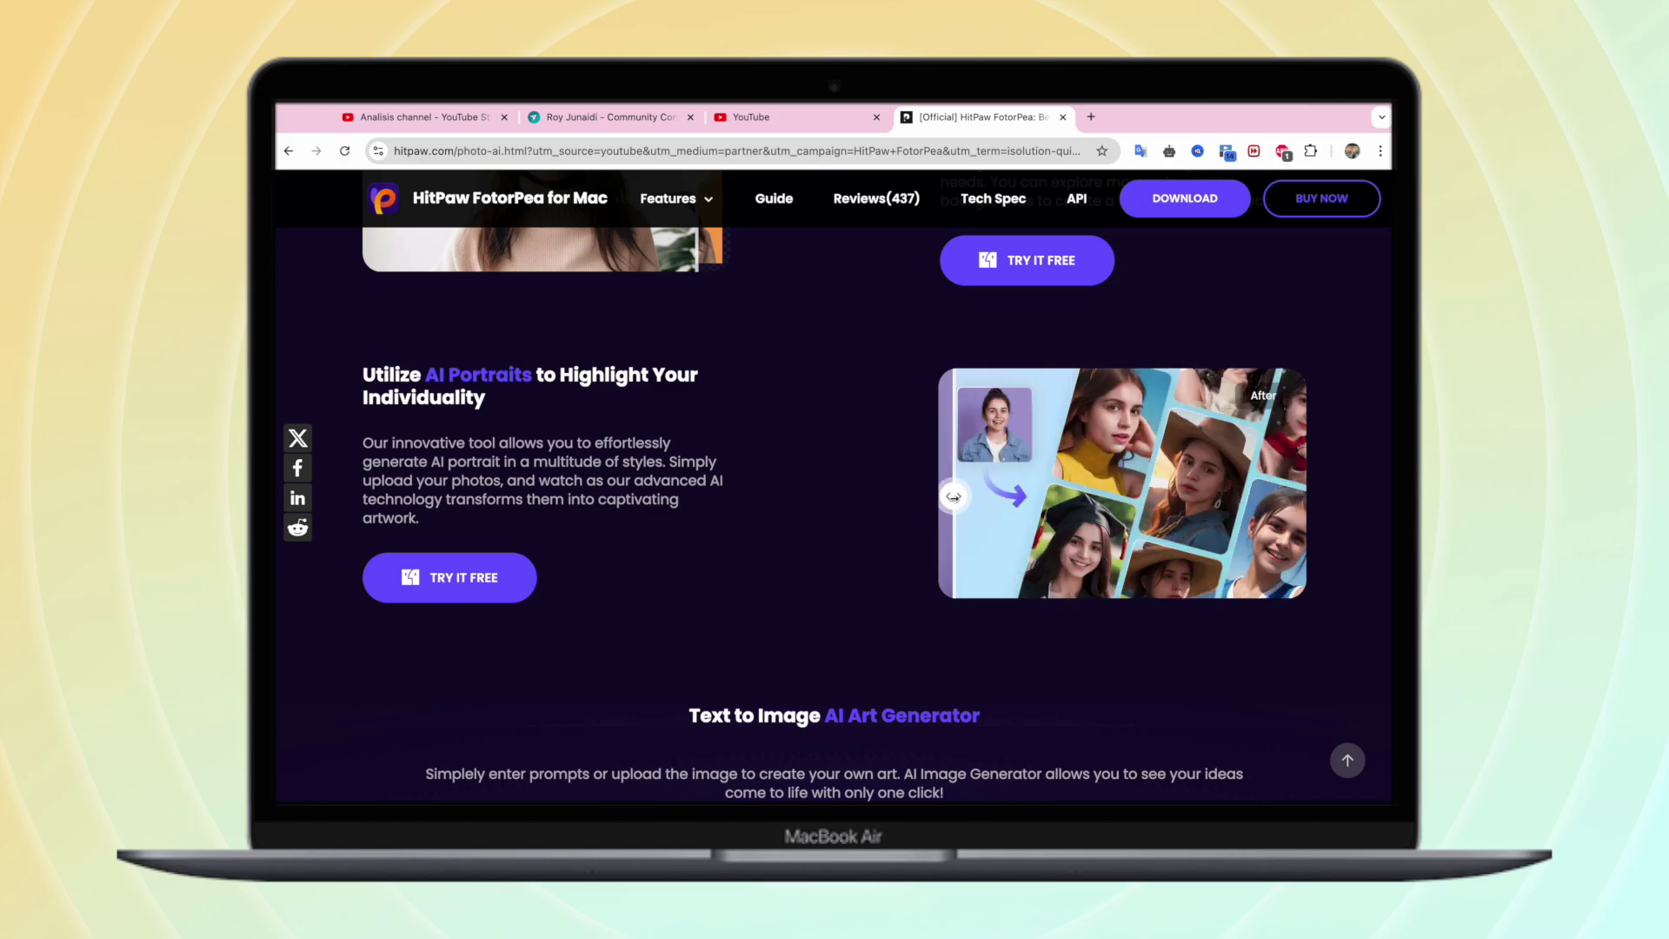
{"action": "scroll", "coordinate": [789, 497], "scroll_direction": "down", "scroll_amount": 7}
{"action": "scroll", "coordinate": [789, 497], "scroll_direction": "up", "scroll_amount": 3}
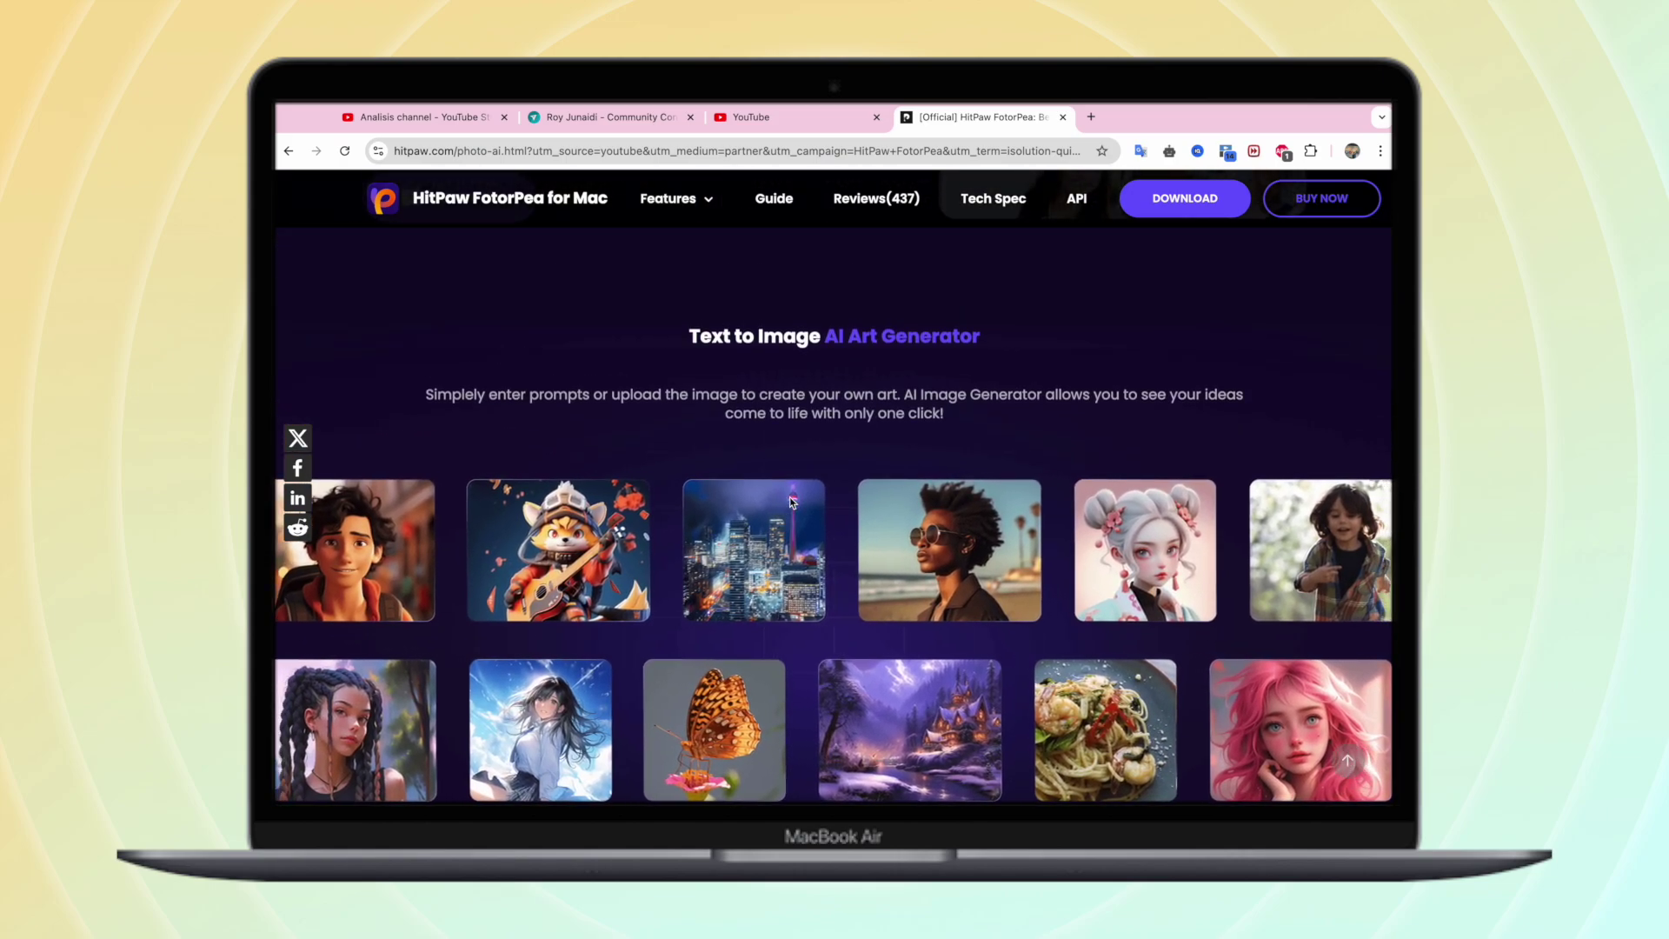
{"action": "scroll", "coordinate": [779, 433], "scroll_direction": "up", "scroll_amount": 10}
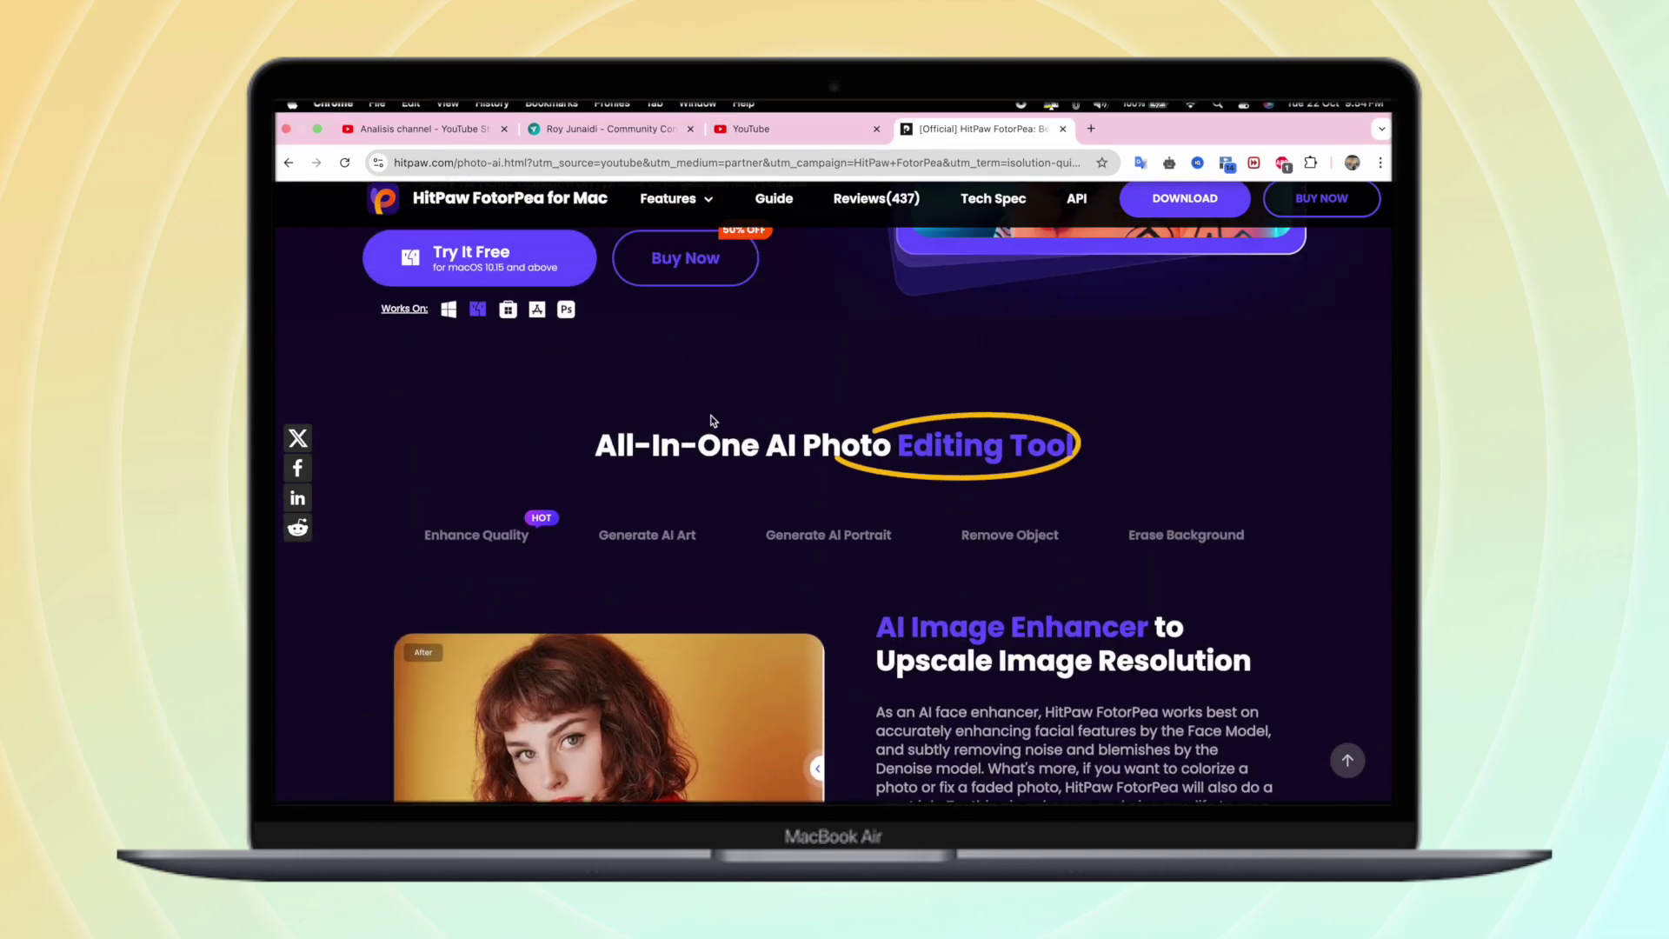
Raise the FotorPea window slightly and open the AI Enhancer tool.
{"action": "scroll", "coordinate": [710, 421], "scroll_direction": "up", "scroll_amount": 5}
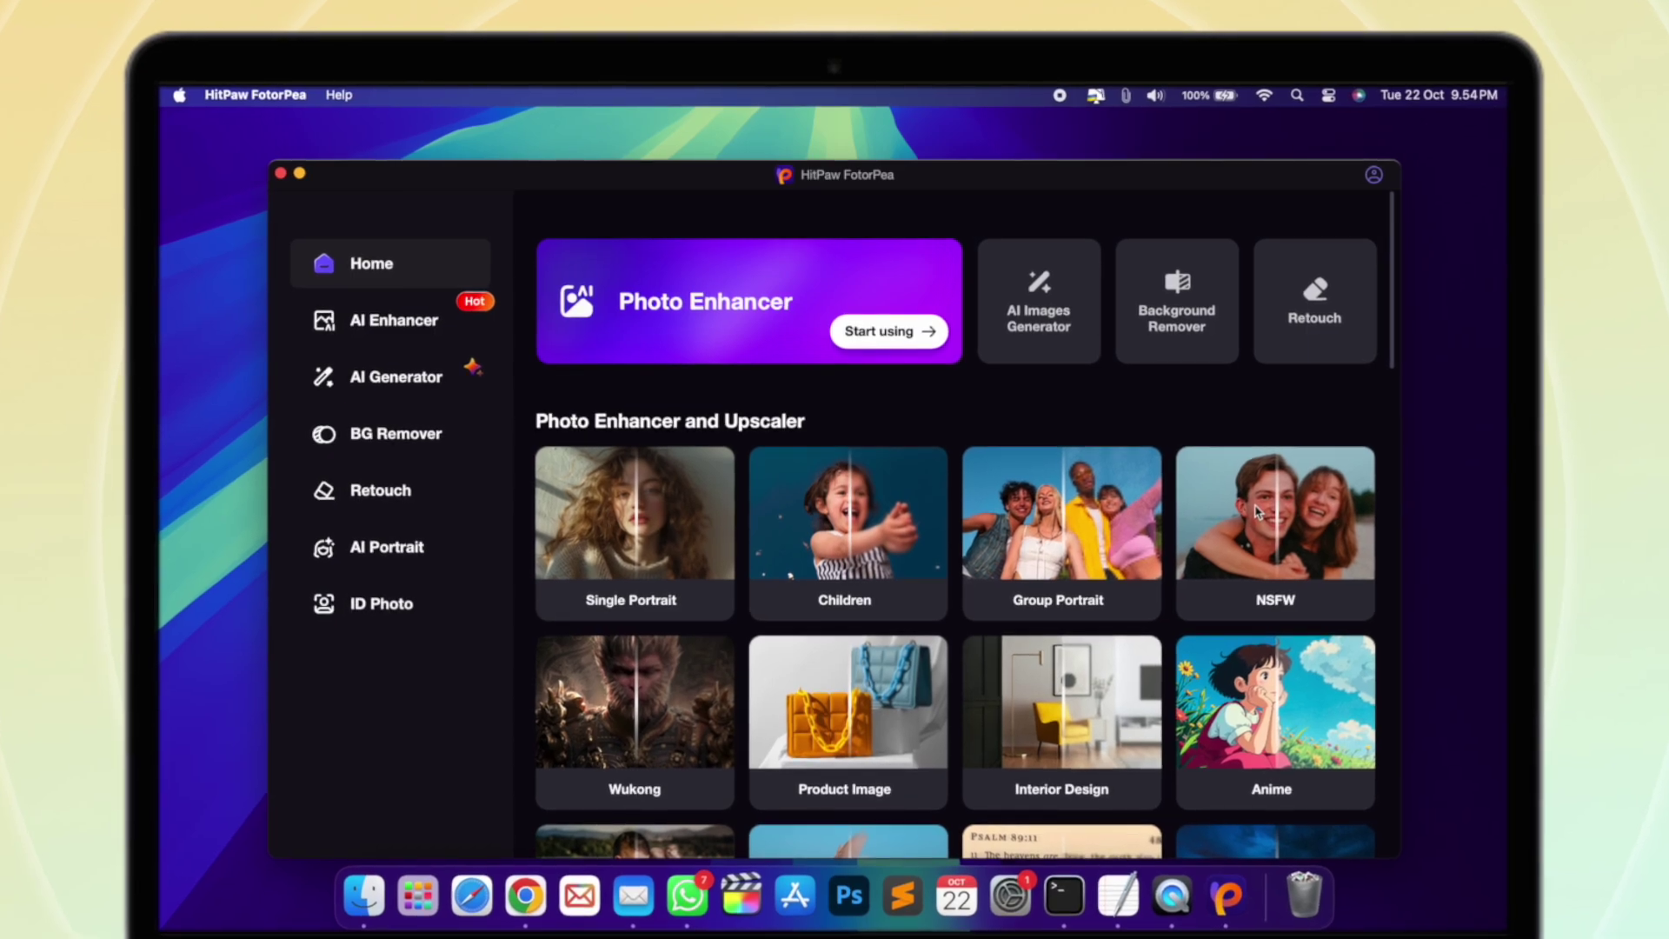
{"action": "left_click_drag", "start_coordinate": [1065, 180], "coordinate": [1062, 157]}
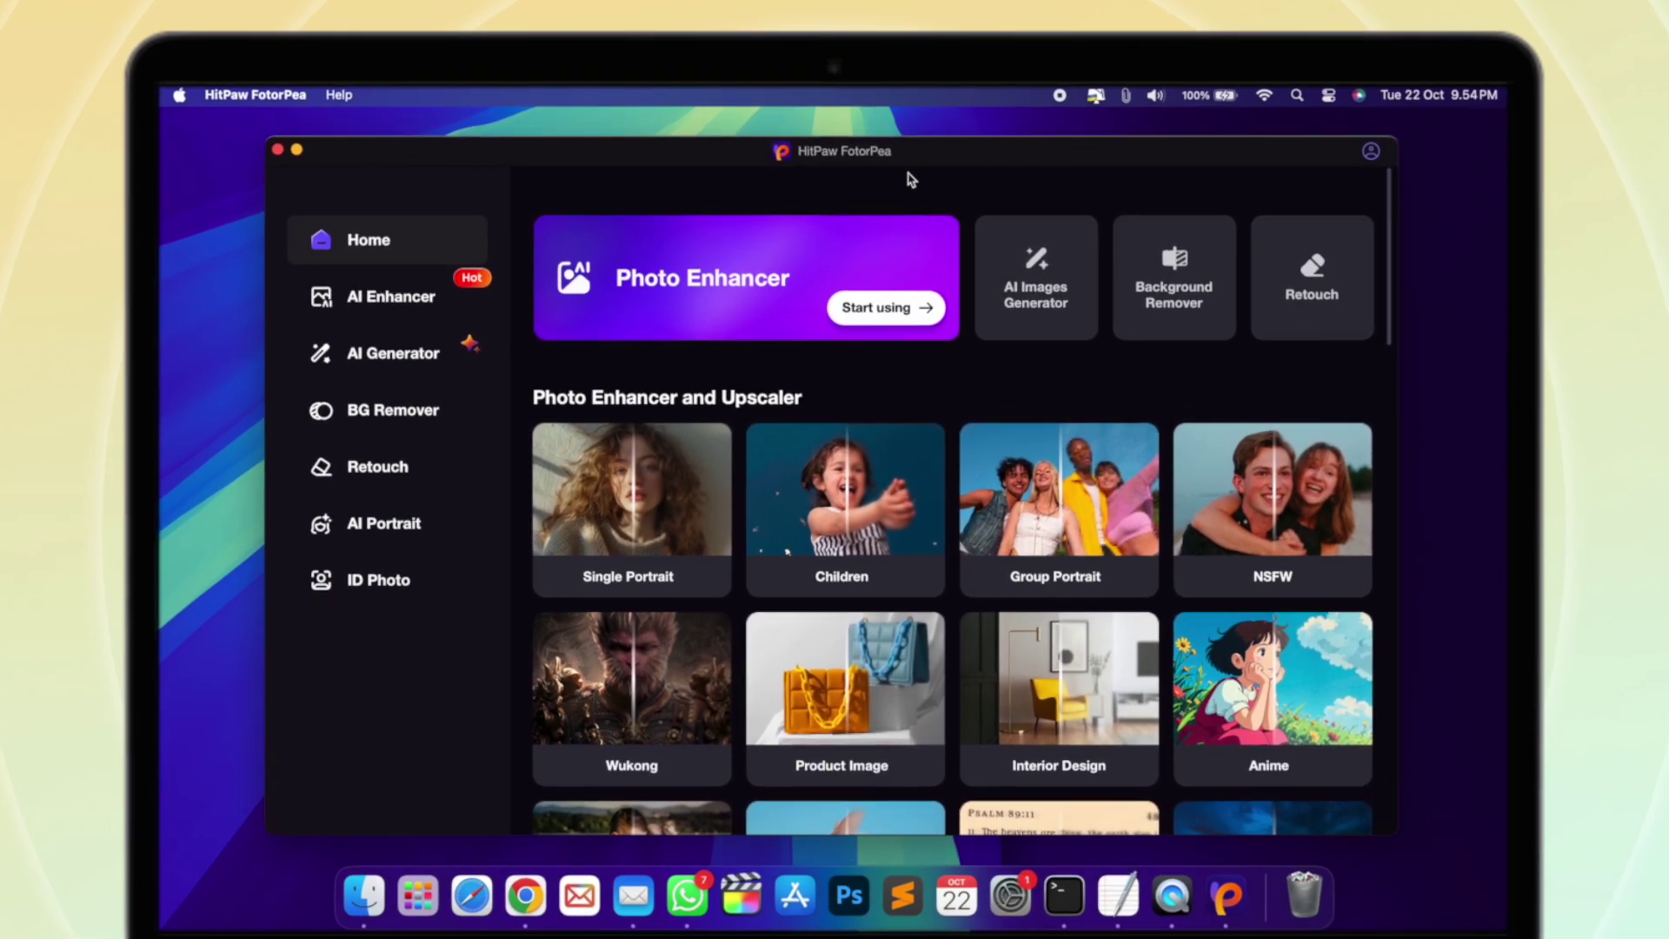
{"action": "left_click", "coordinate": [415, 315]}
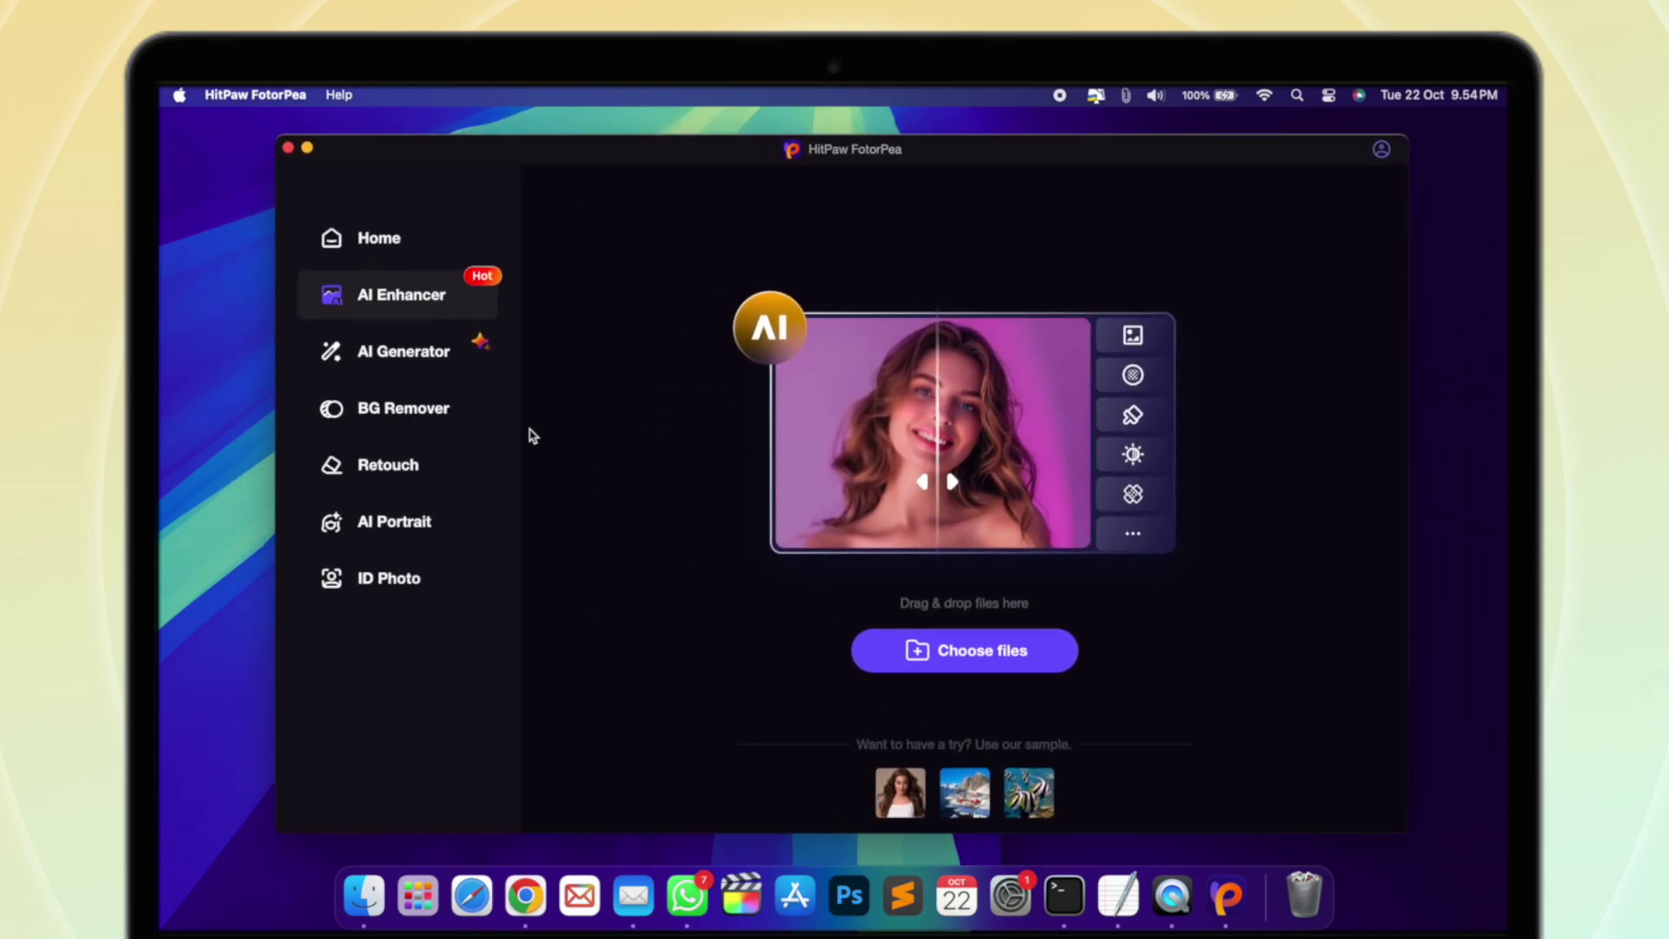
{"action": "left_click", "coordinate": [421, 370]}
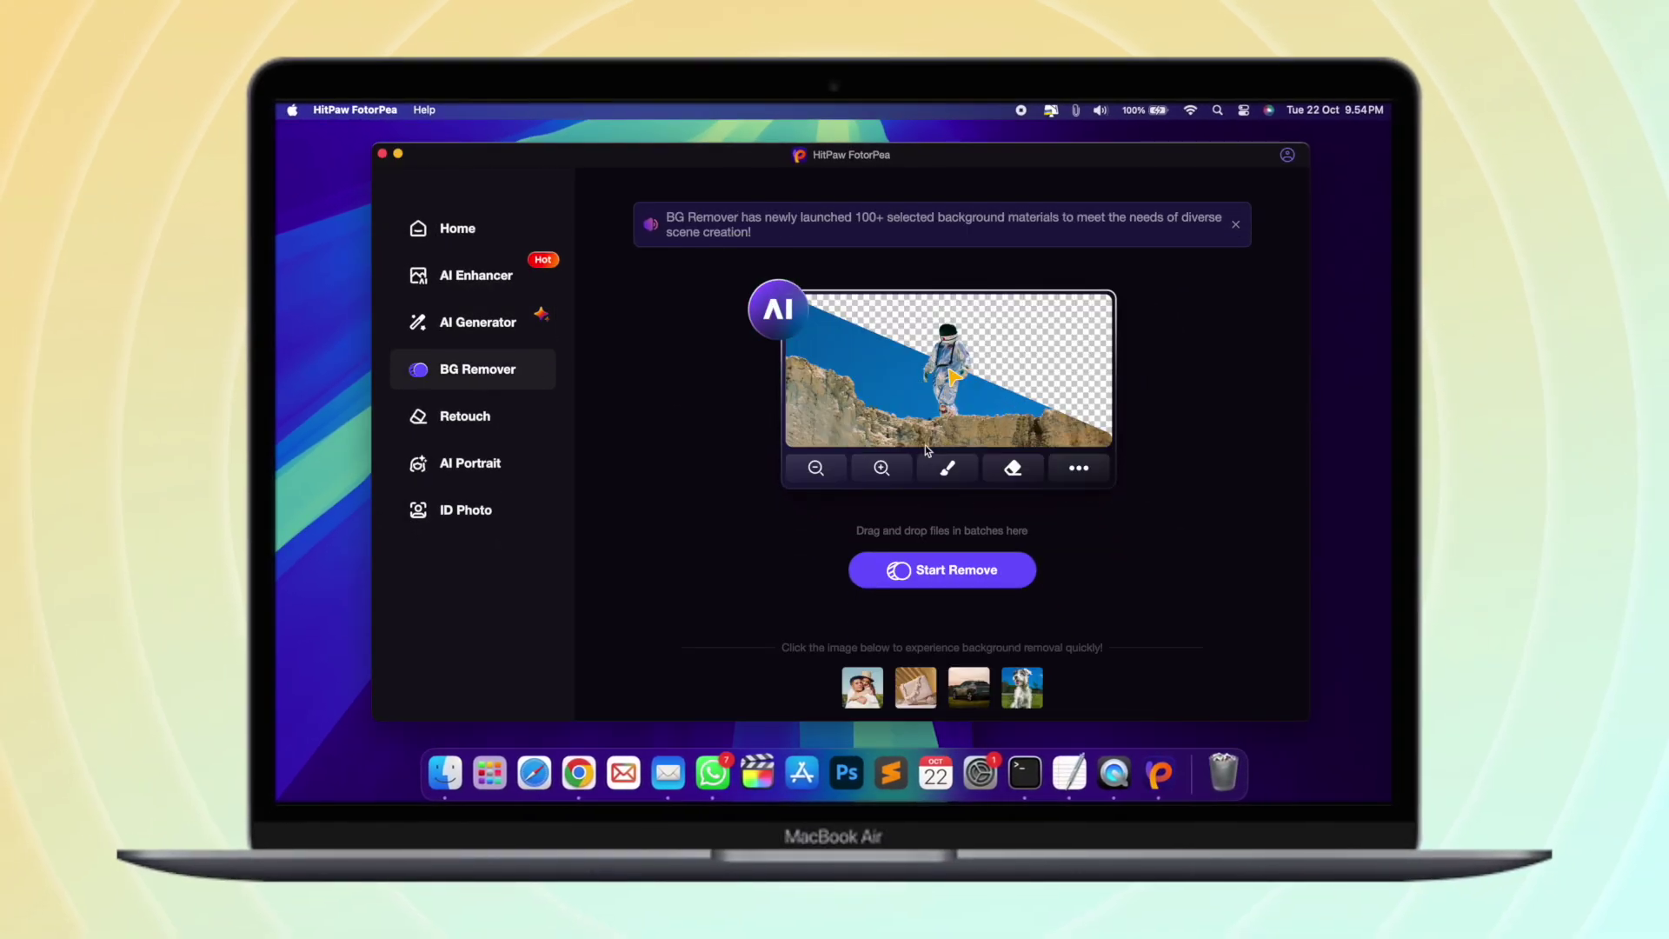
{"action": "left_click", "coordinate": [489, 425]}
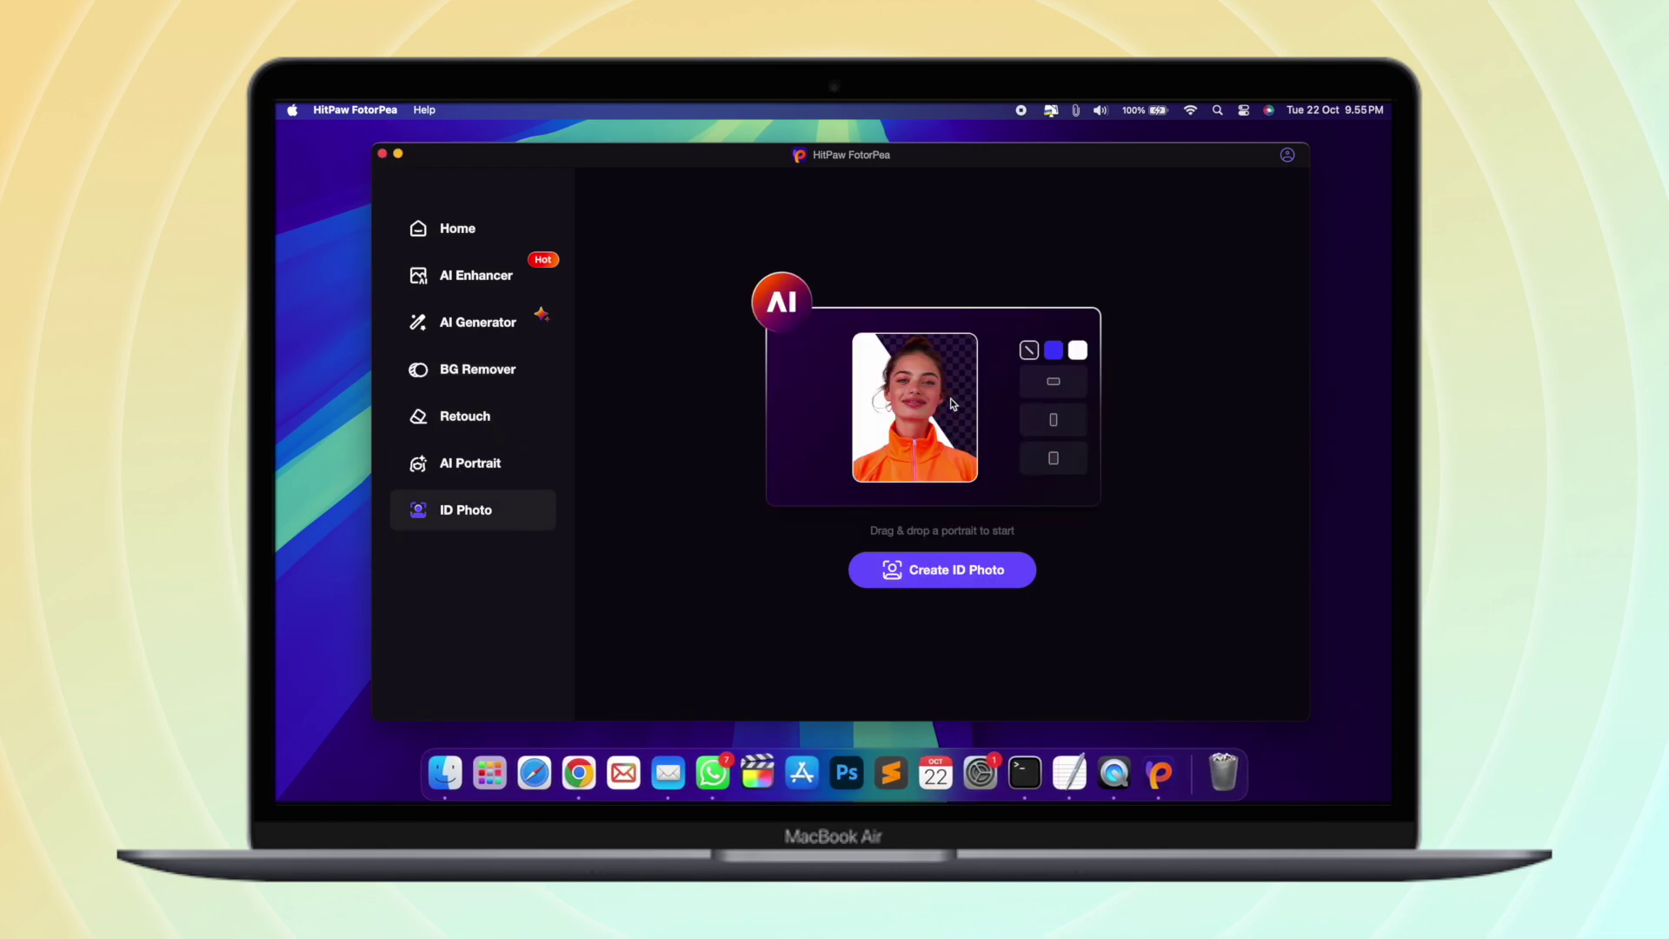
{"action": "left_click", "coordinate": [505, 277]}
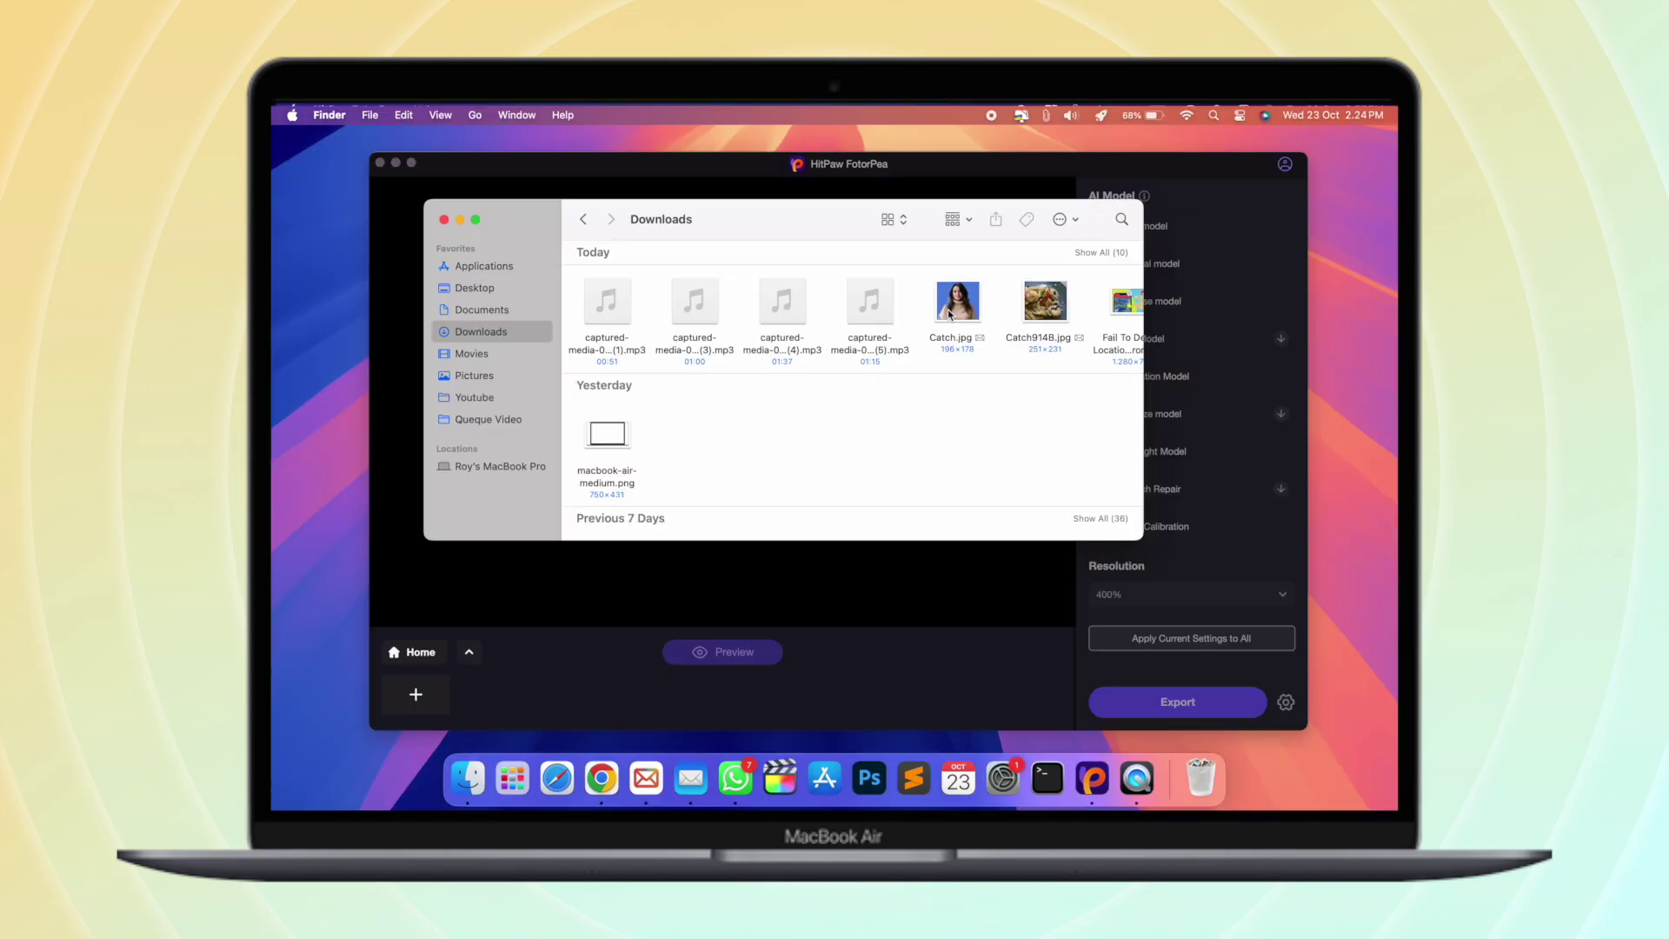
Check the blurry Catch.jpg portrait in Preview, then drag it into the FotorPea enhancer and close Downloads.
{"action": "double_click", "coordinate": [959, 315]}
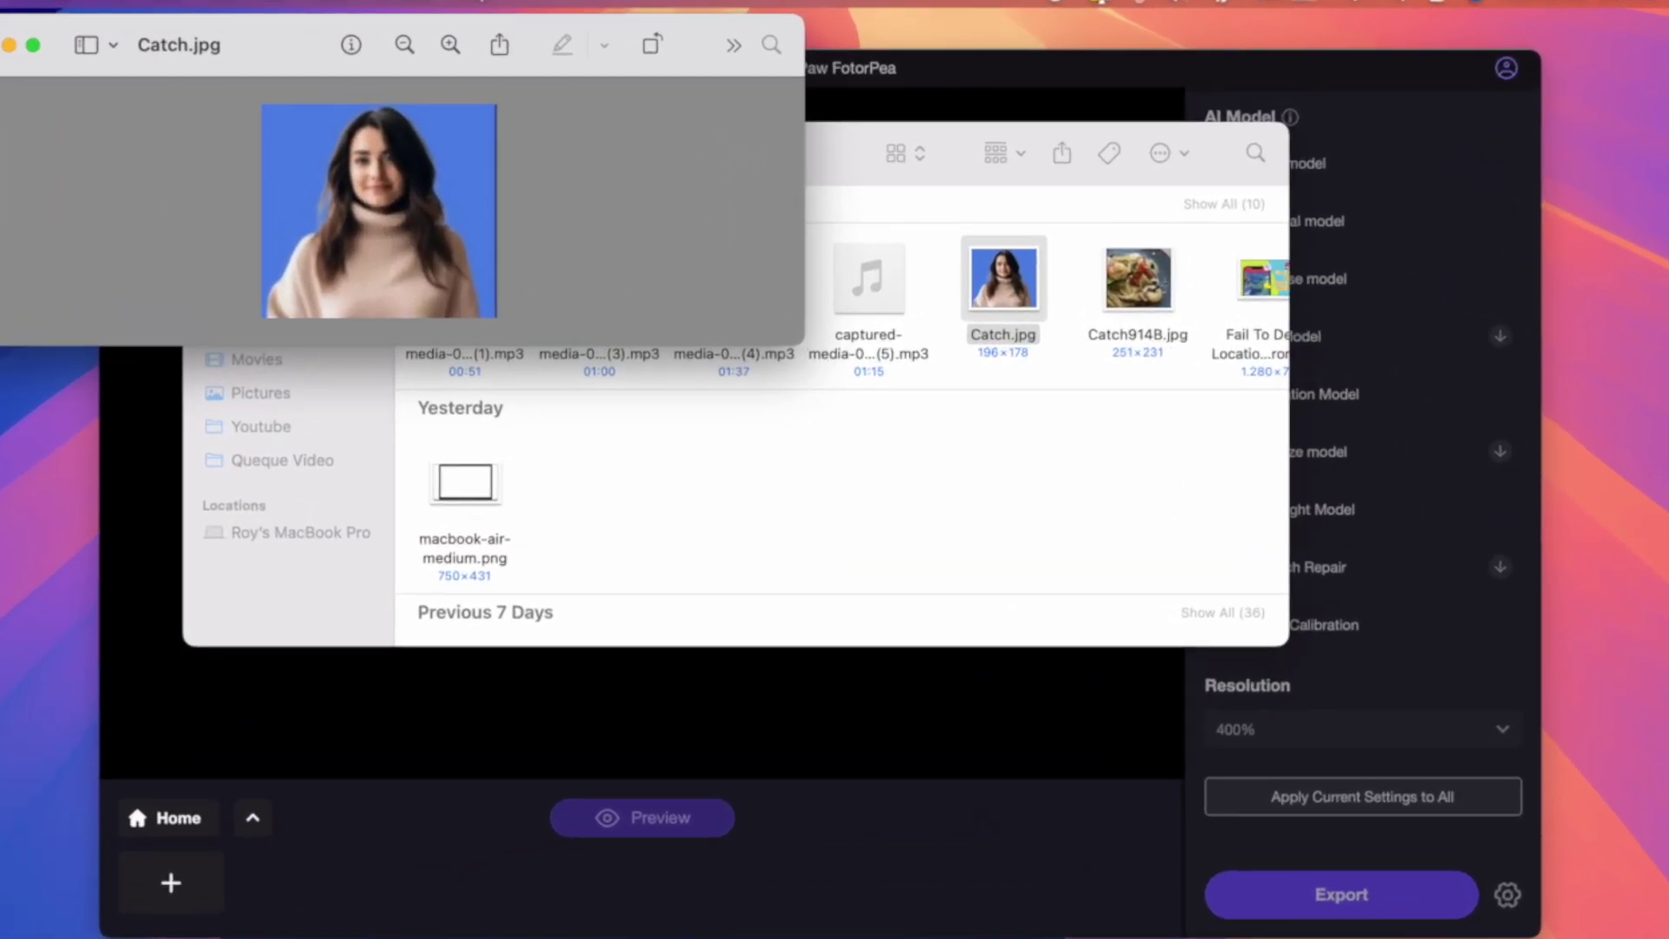
{"action": "left_click_drag", "start_coordinate": [259, 50], "coordinate": [641, 219]}
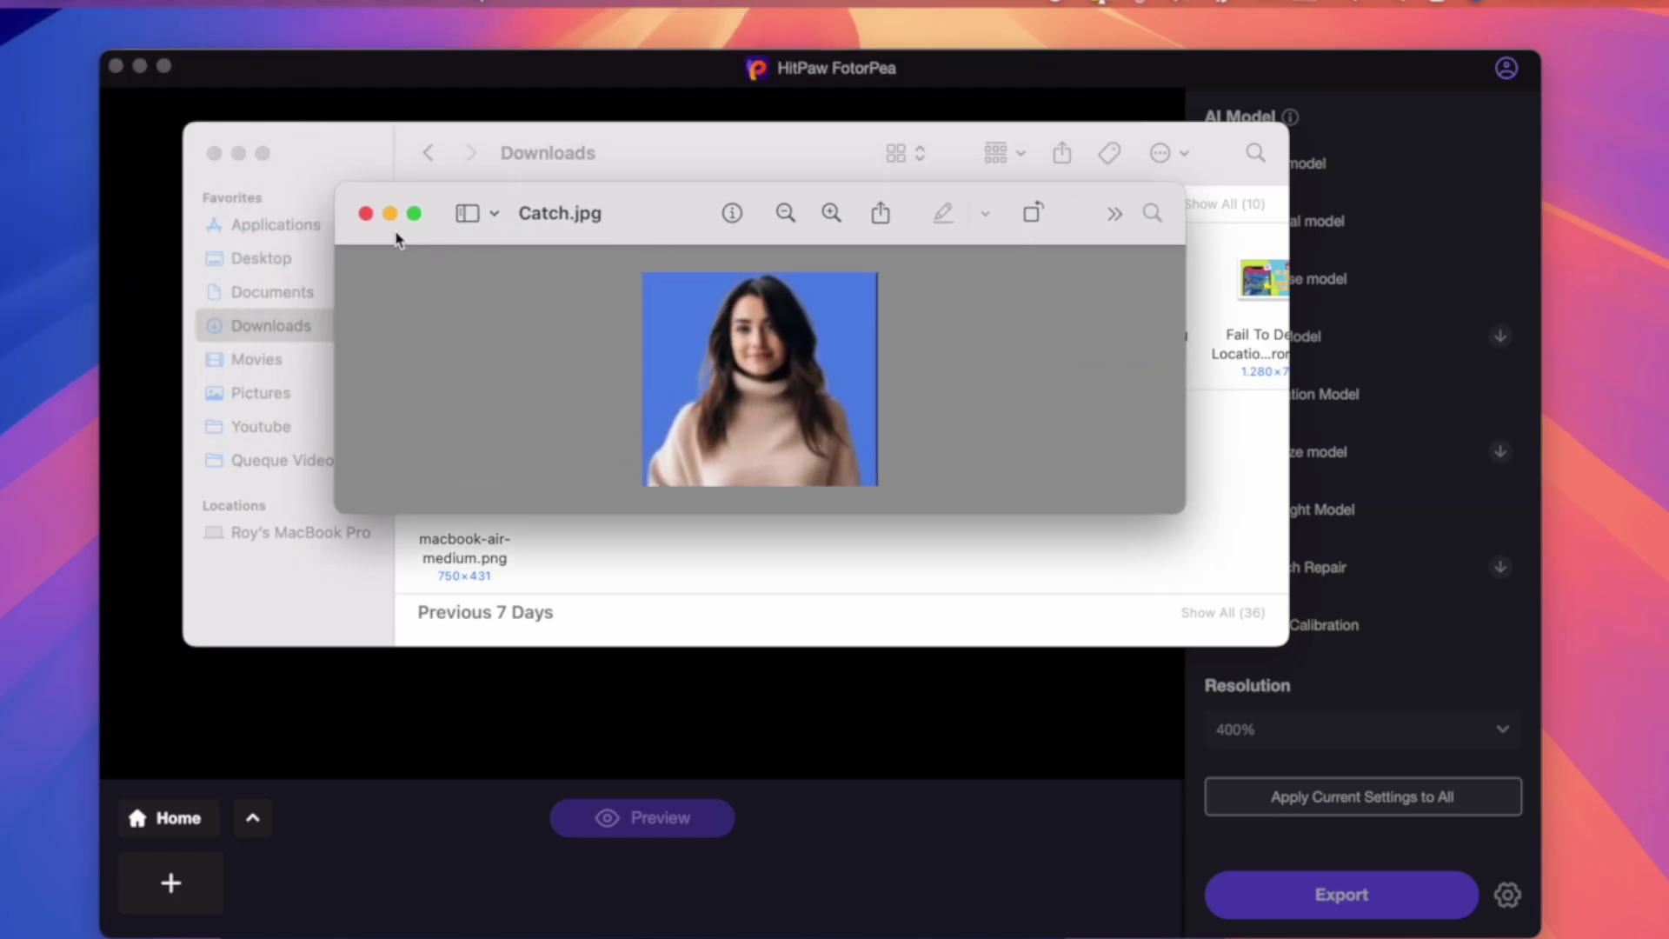
{"action": "left_click", "coordinate": [366, 213]}
{"action": "left_click_drag", "start_coordinate": [365, 160], "coordinate": [612, 381]}
{"action": "left_click_drag", "start_coordinate": [1243, 528], "coordinate": [876, 278]}
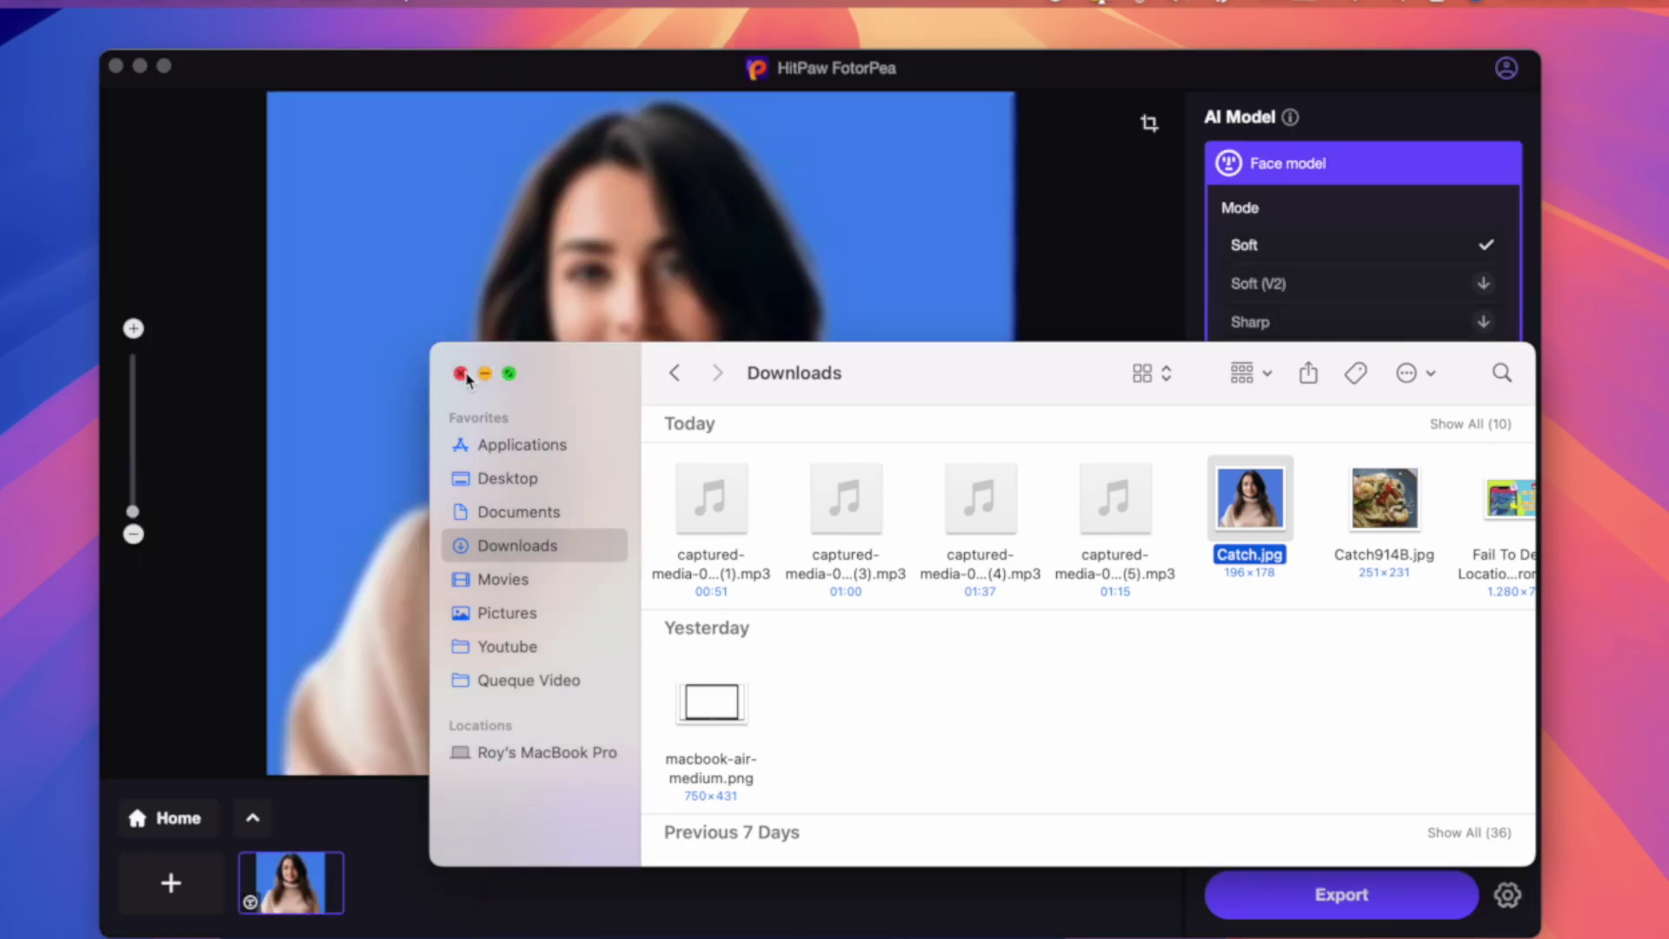
{"action": "left_click", "coordinate": [462, 374]}
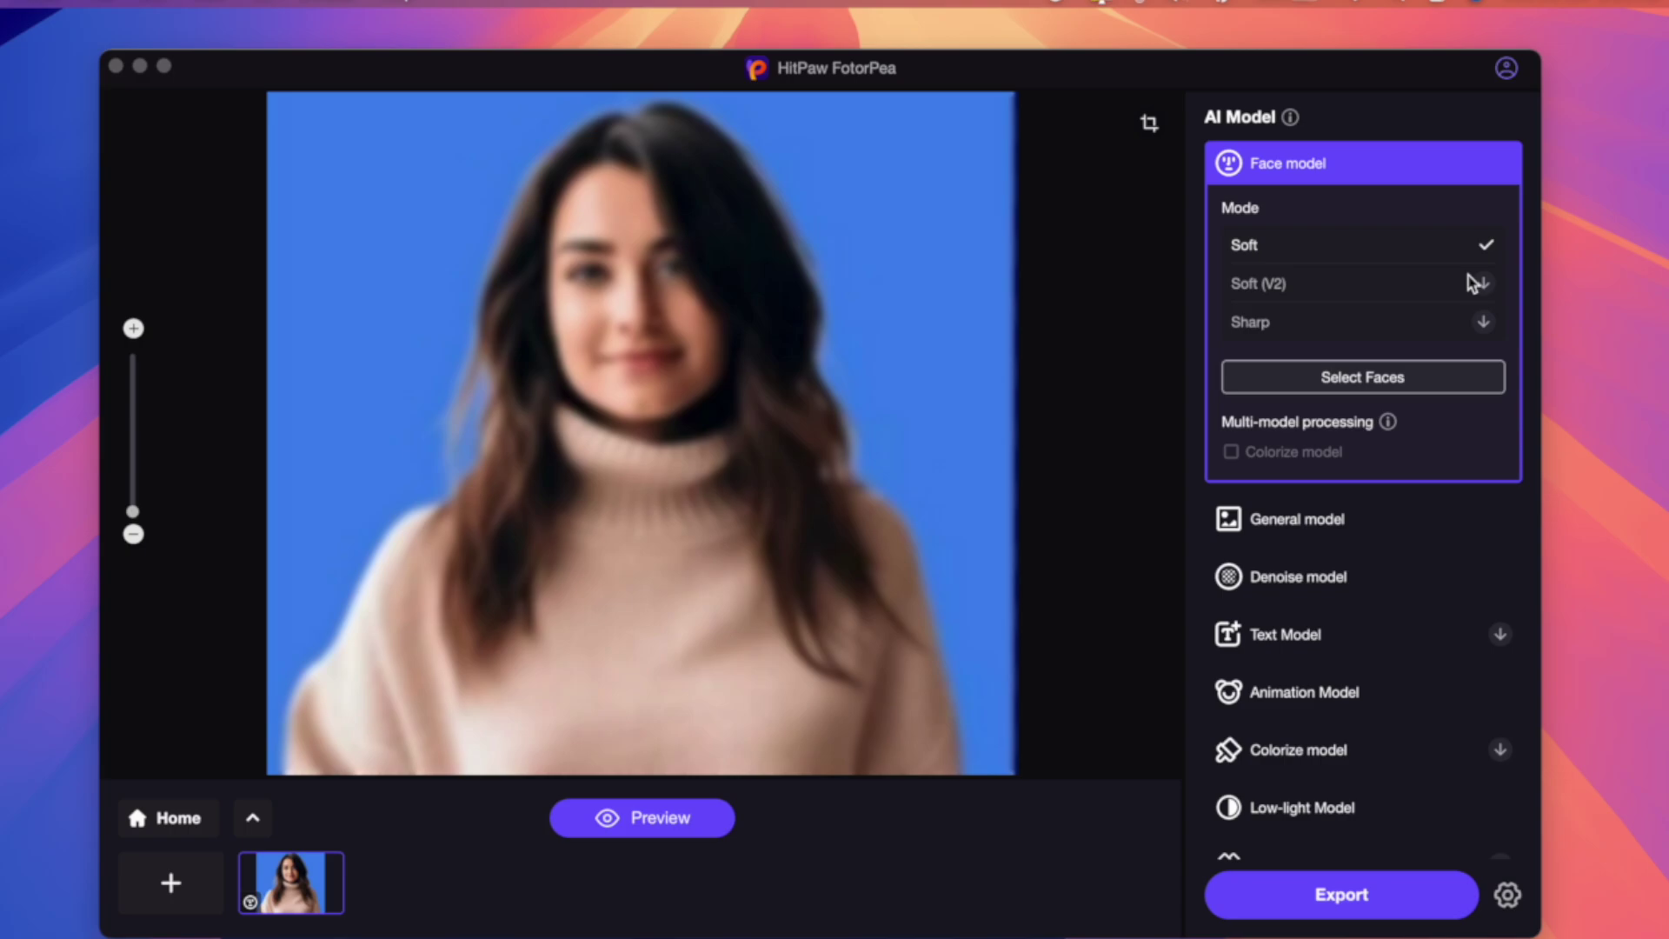
Download the Sharp face mode, confirm the single detected face, and generate the enhanced portrait preview.
{"action": "left_click", "coordinate": [1484, 323]}
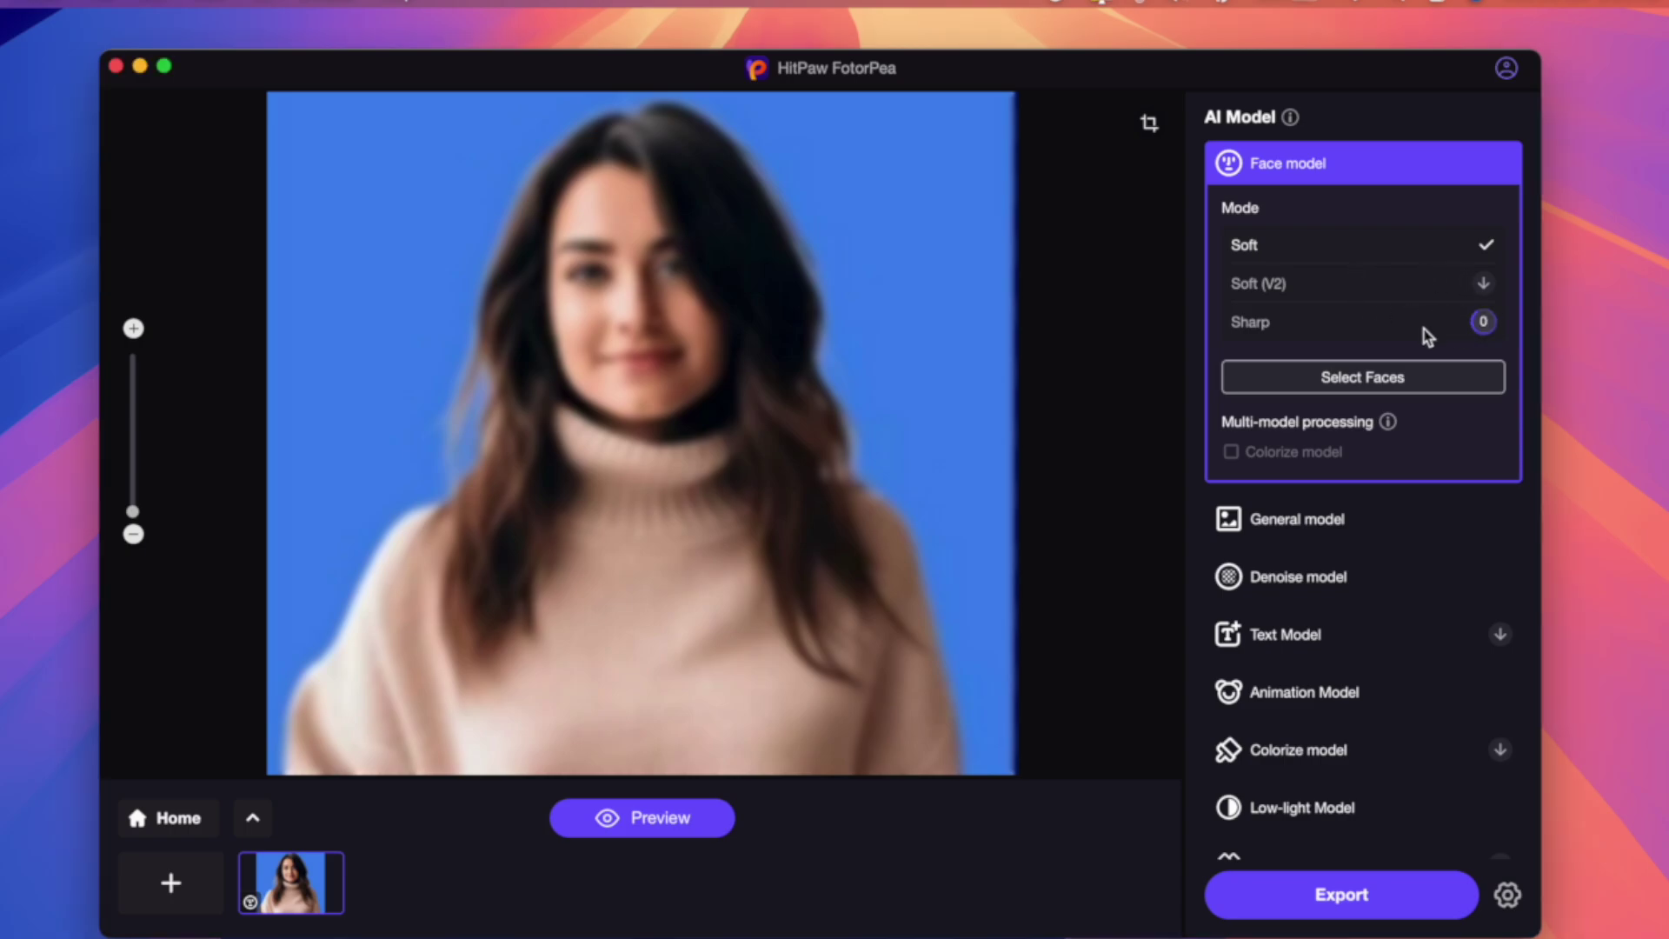
{"action": "left_click", "coordinate": [1373, 376]}
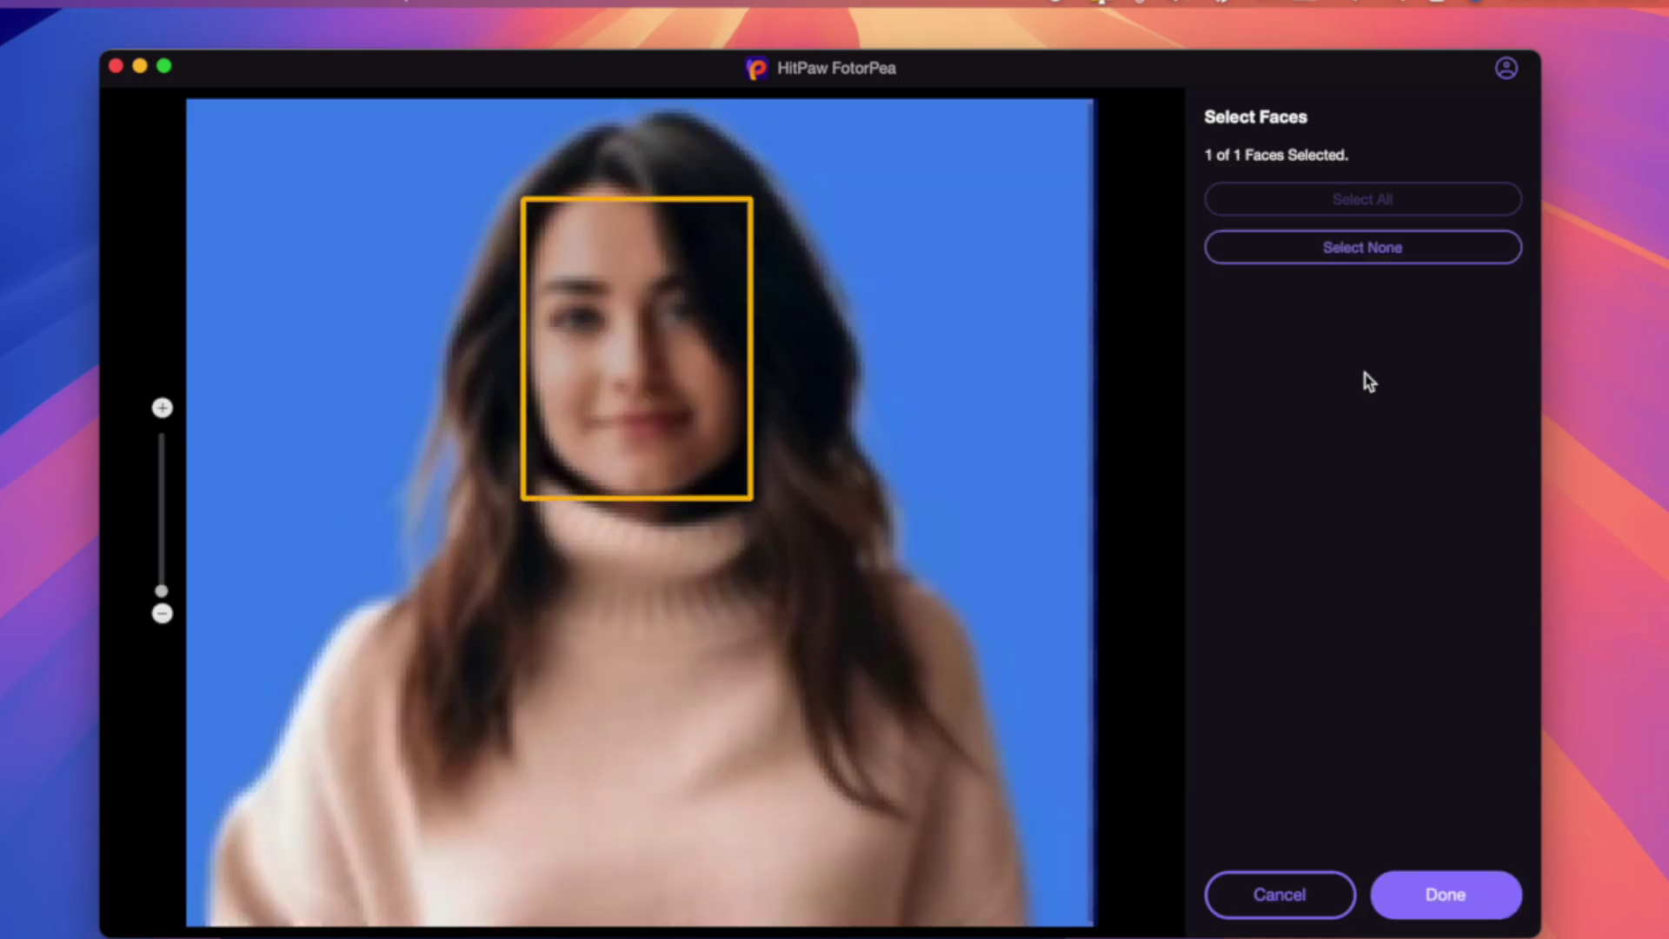
{"action": "left_click", "coordinate": [1488, 911]}
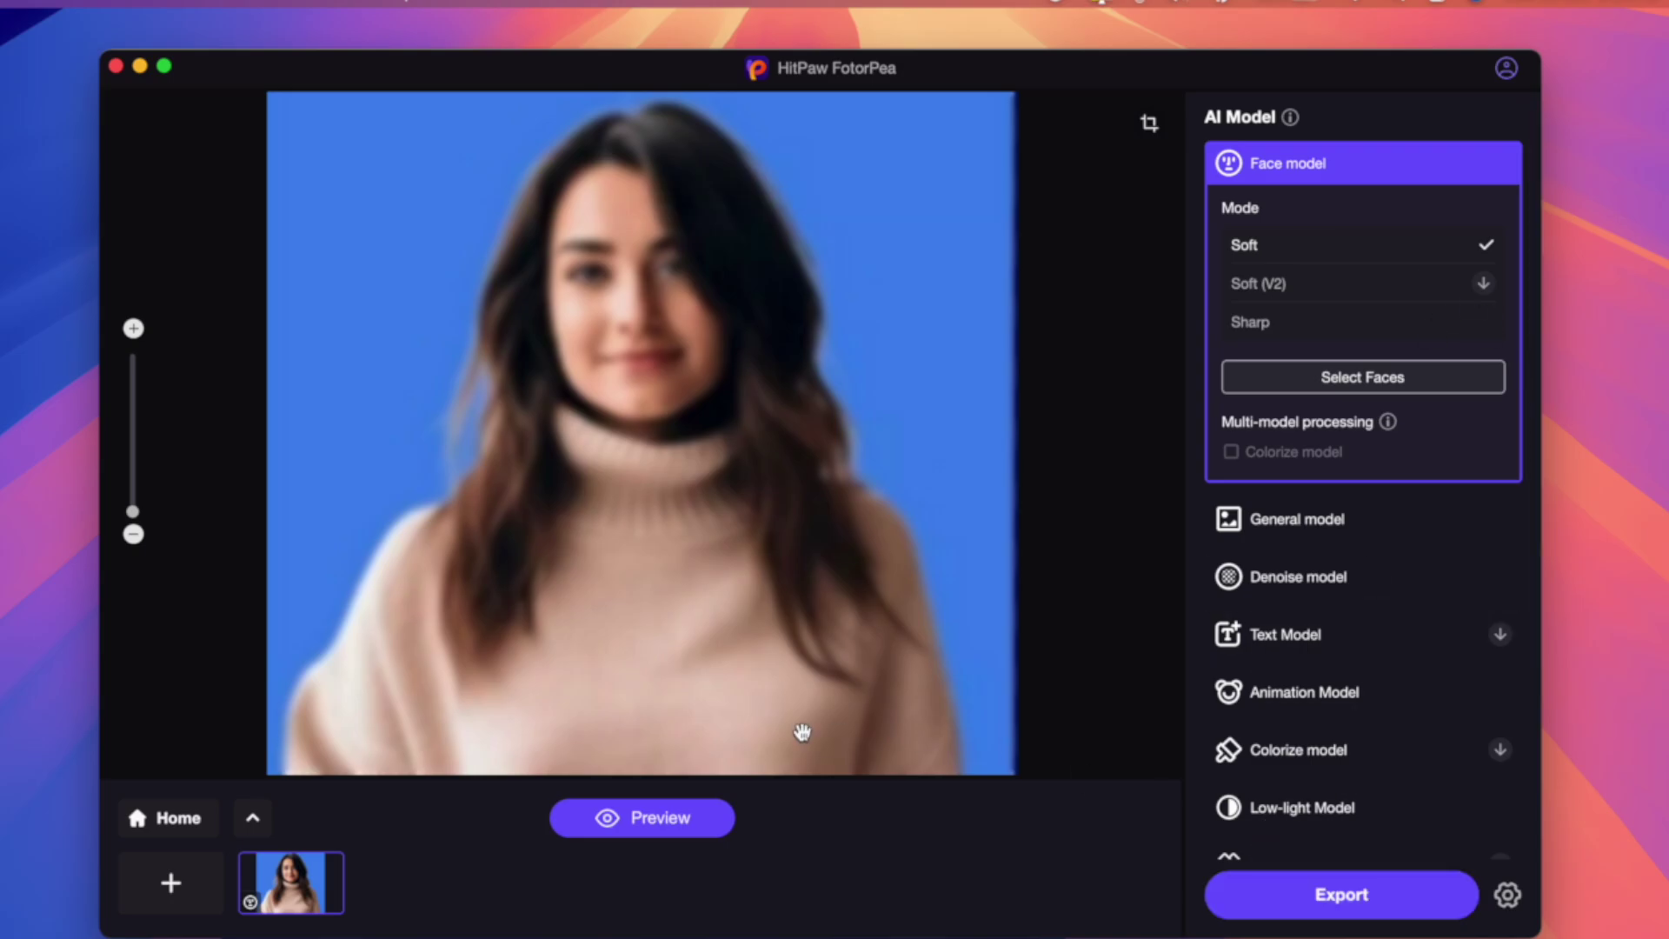
{"action": "left_click", "coordinate": [661, 819]}
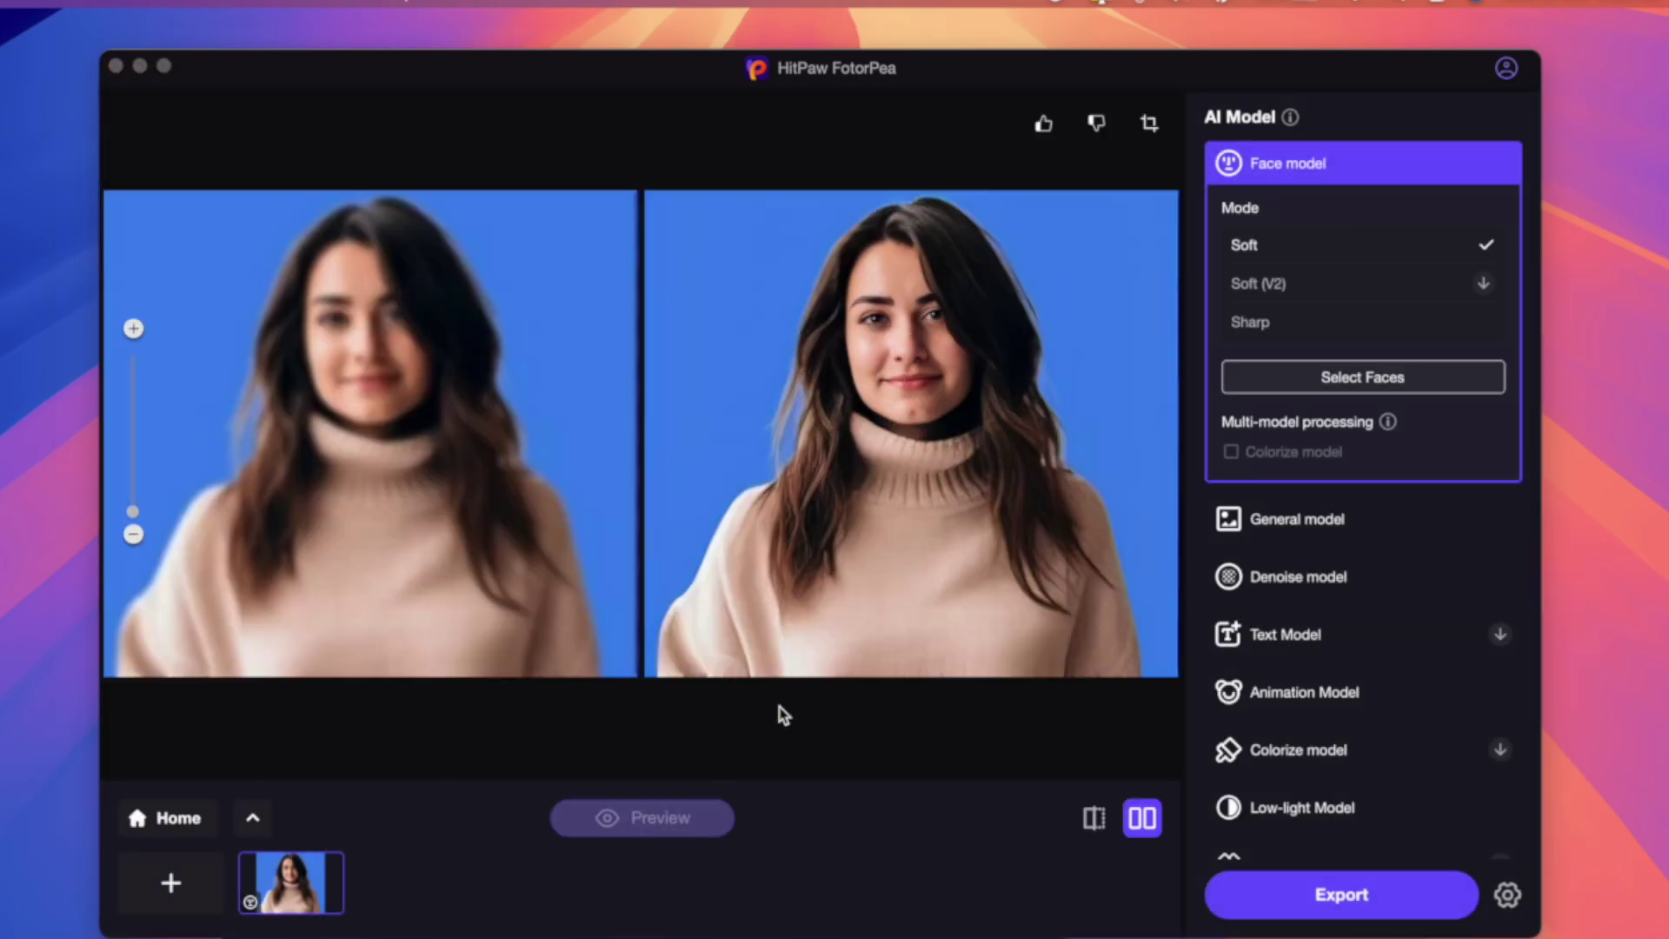
Compare the portrait in split view by sweeping the divider, then export it (283KB, 784×712).
{"action": "left_click", "coordinate": [1092, 819]}
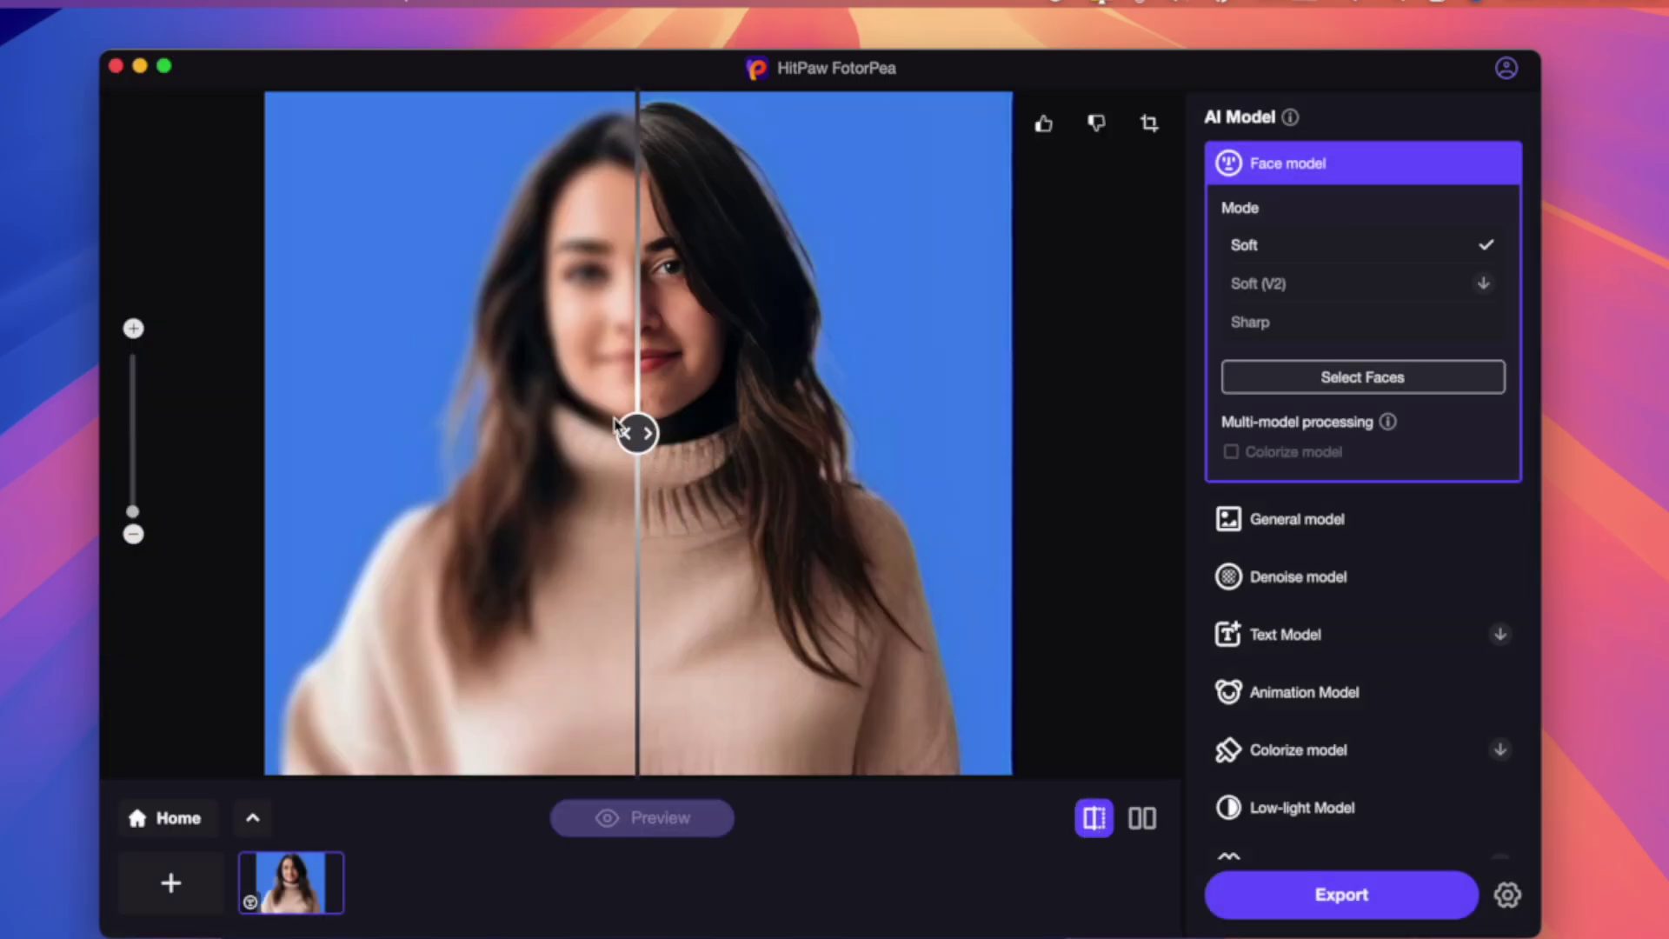
{"action": "left_click_drag", "start_coordinate": [615, 422], "coordinate": [524, 517]}
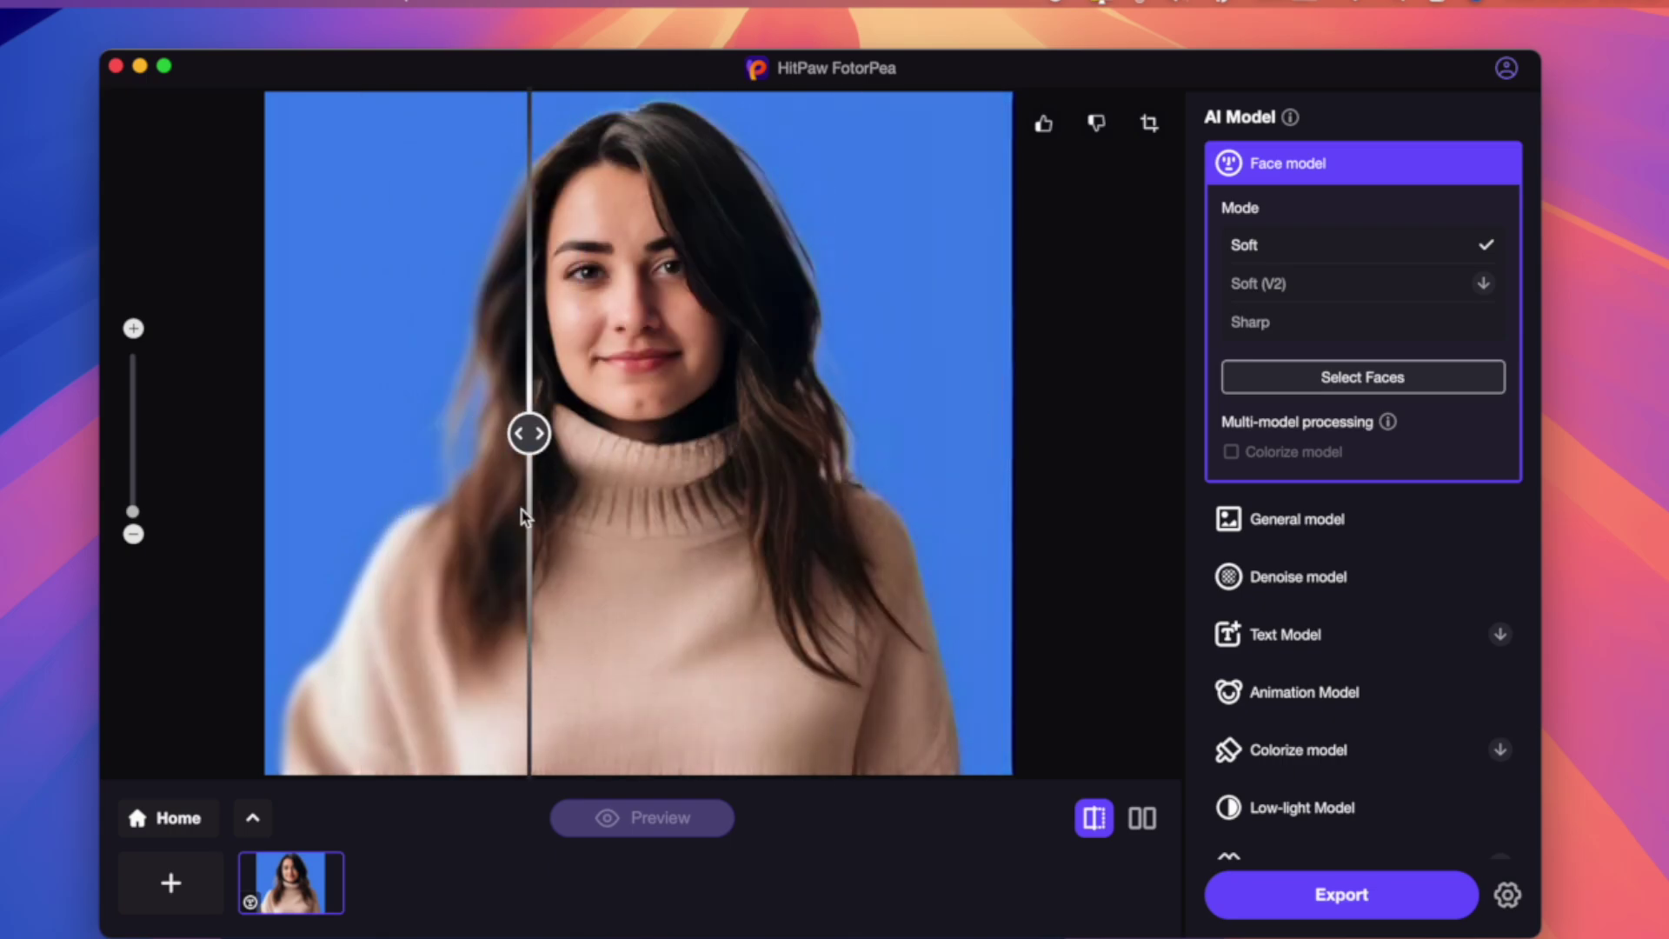
{"action": "left_click_drag", "start_coordinate": [532, 452], "coordinate": [626, 445]}
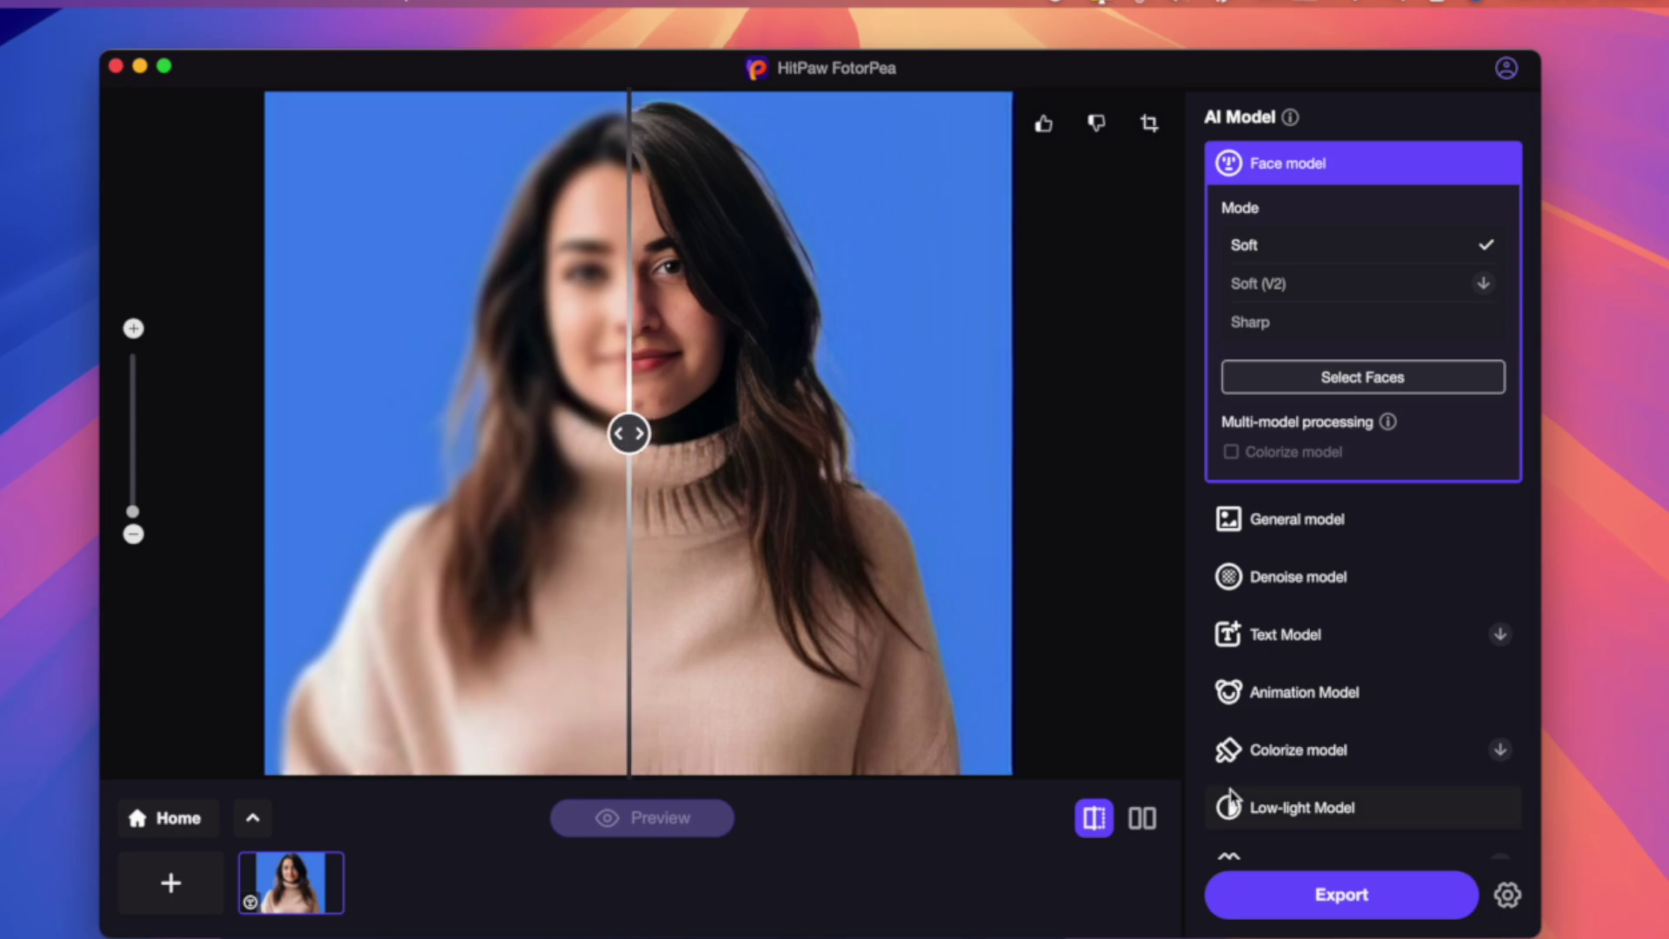
{"action": "left_click", "coordinate": [1313, 900]}
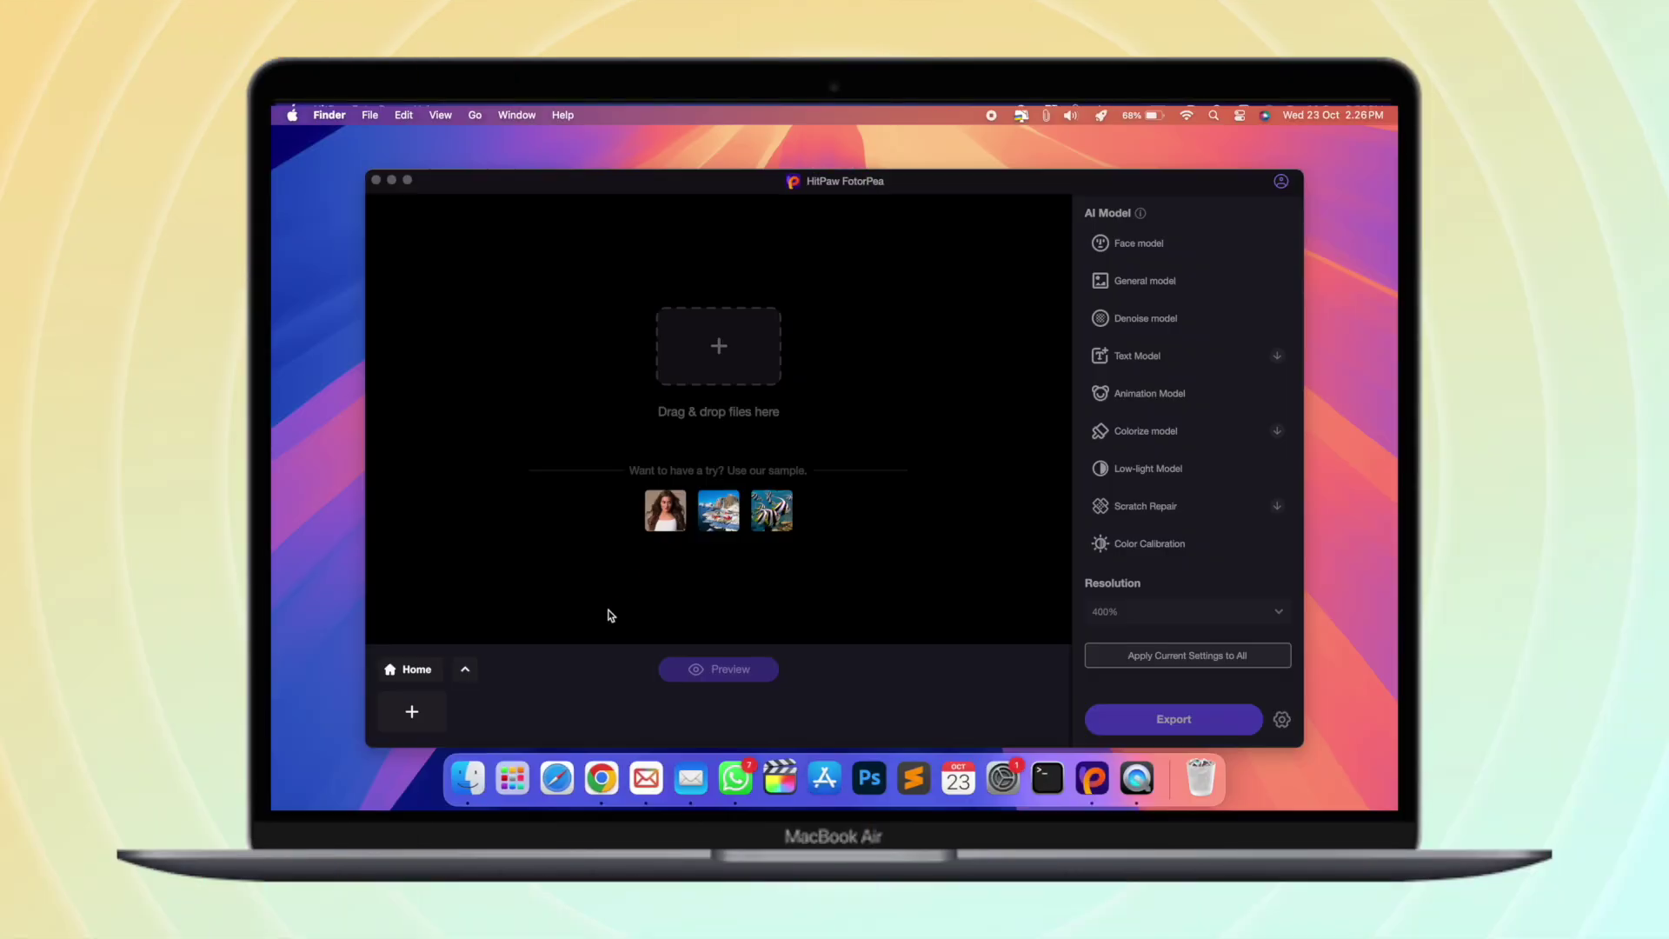
Drag Catch914B.jpg from Downloads into FotorPea's drop area and tuck the Finder window away.
{"action": "left_click", "coordinate": [413, 711]}
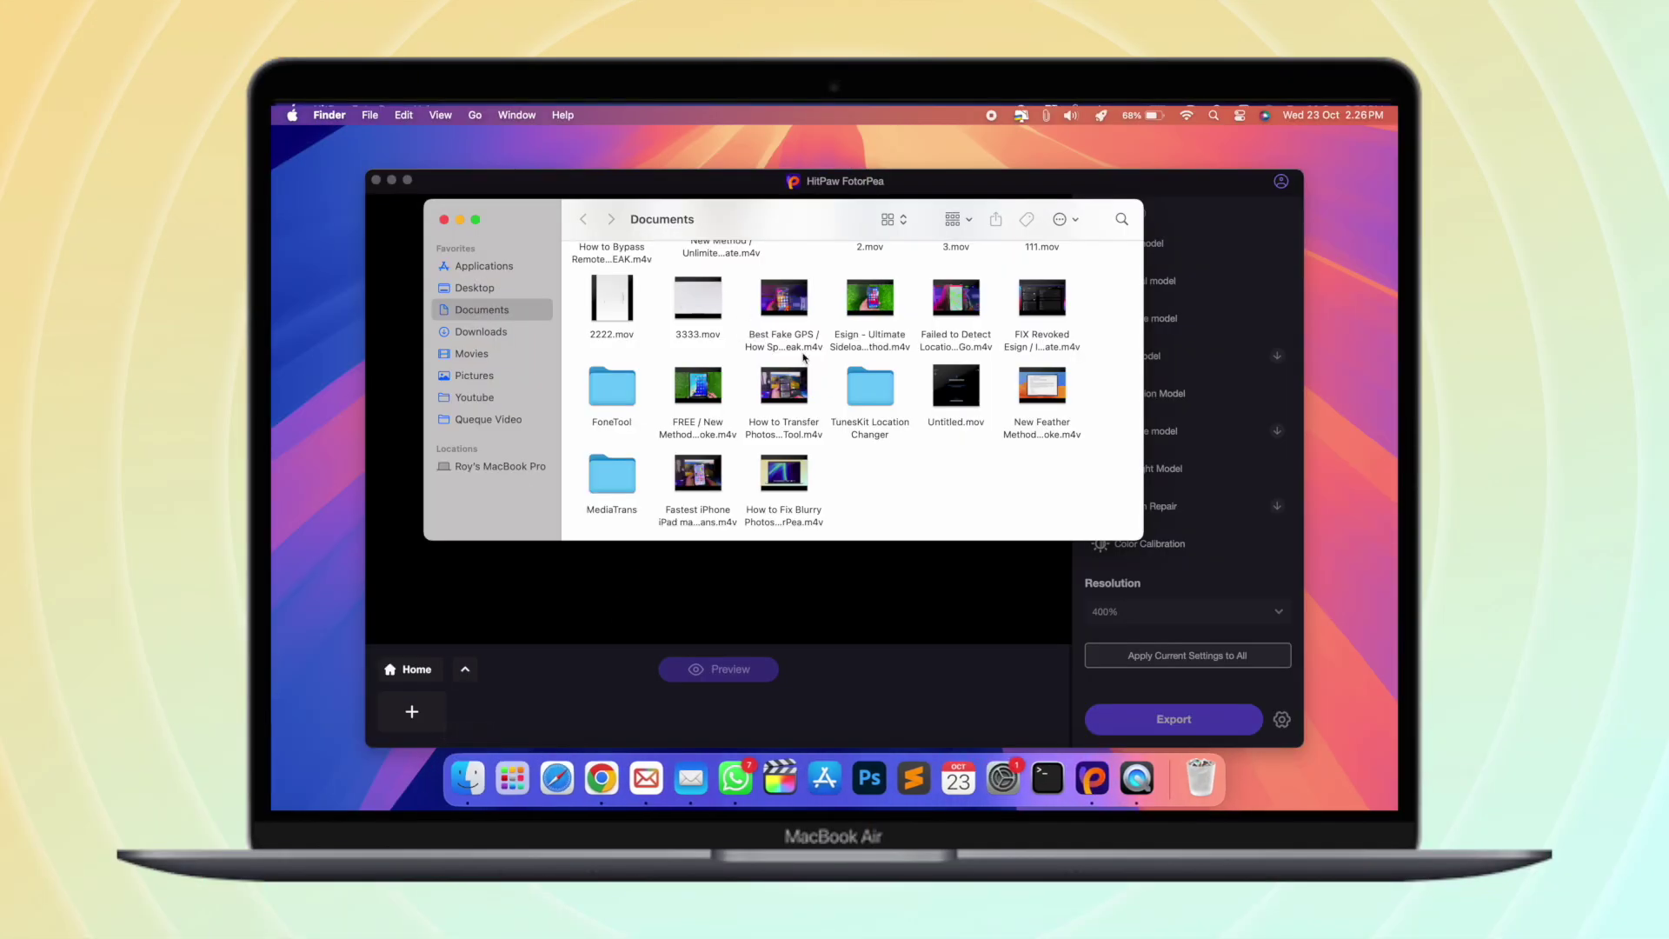
{"action": "scroll", "coordinate": [804, 356], "scroll_direction": "up", "scroll_amount": 5}
{"action": "left_click", "coordinate": [481, 332]}
{"action": "left_click_drag", "start_coordinate": [811, 328], "coordinate": [869, 500]}
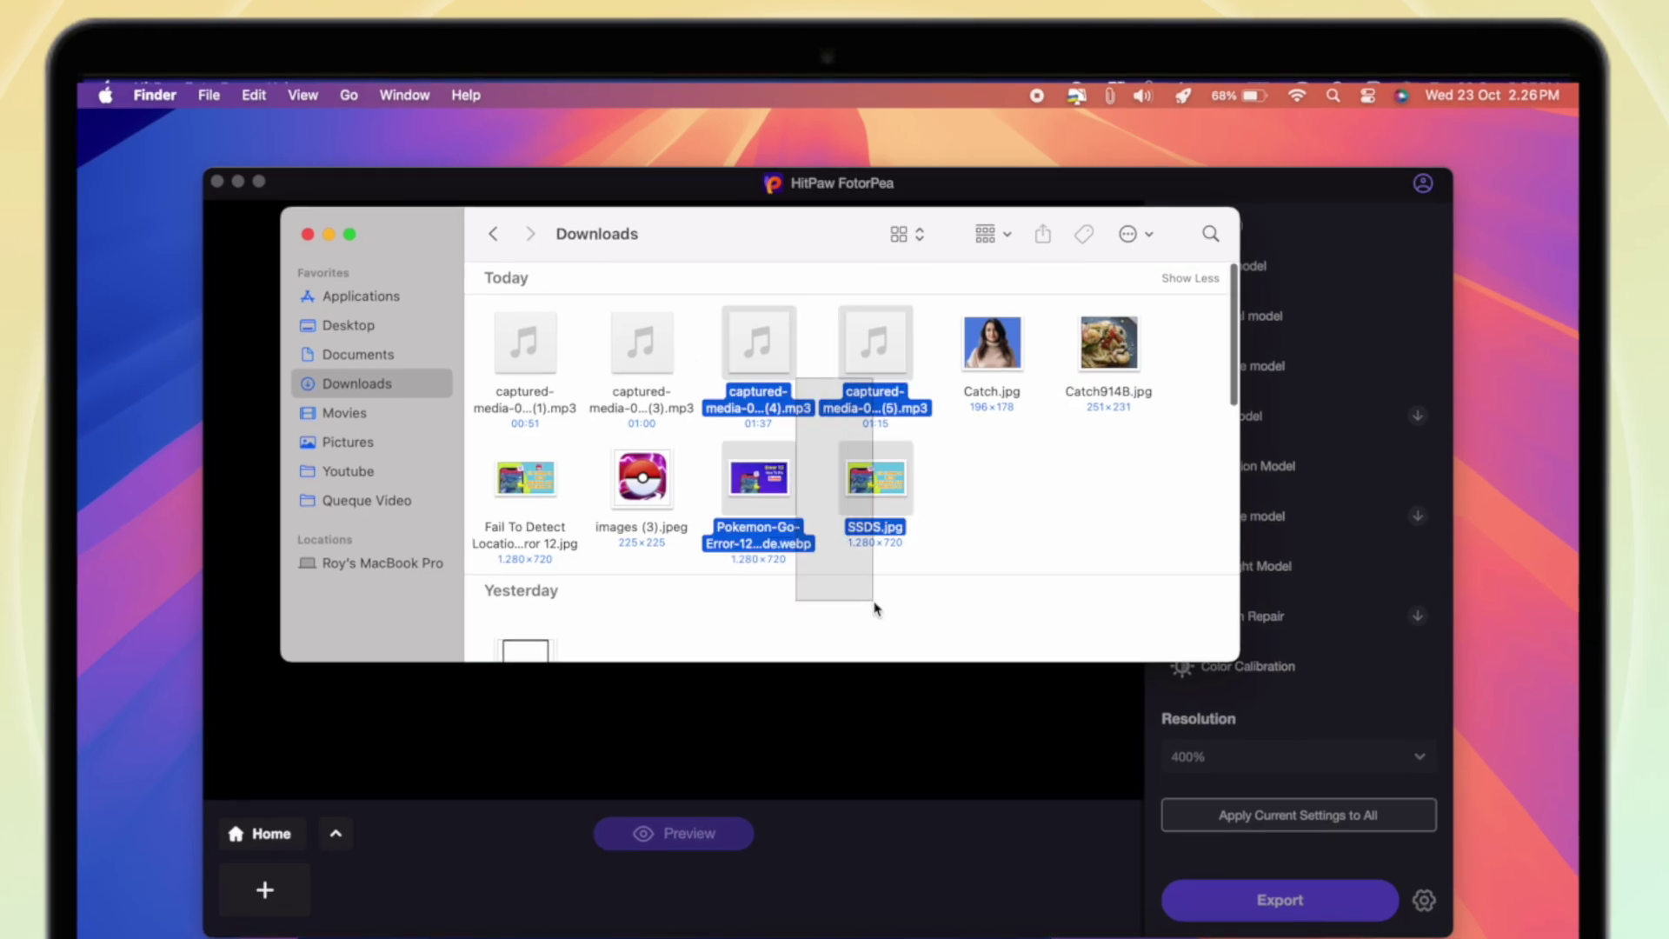
{"action": "left_click_drag", "start_coordinate": [874, 609], "coordinate": [875, 608]}
{"action": "left_click", "coordinate": [1056, 442]}
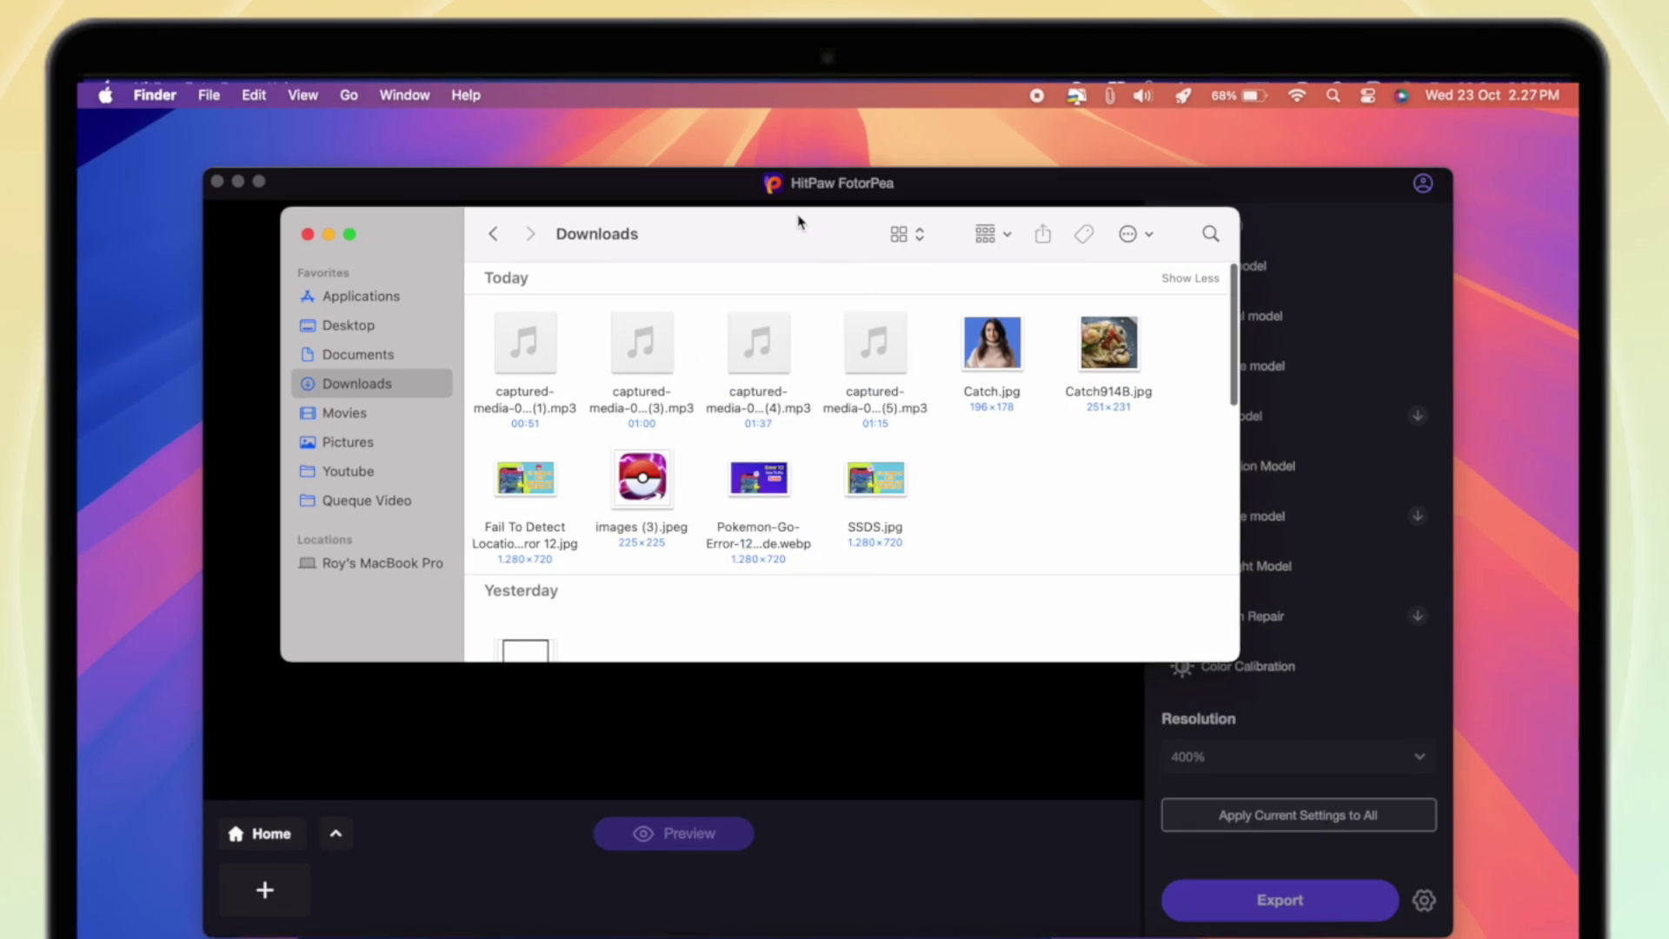
{"action": "left_click_drag", "start_coordinate": [800, 222], "coordinate": [841, 477]}
{"action": "left_click_drag", "start_coordinate": [1099, 711], "coordinate": [742, 428]}
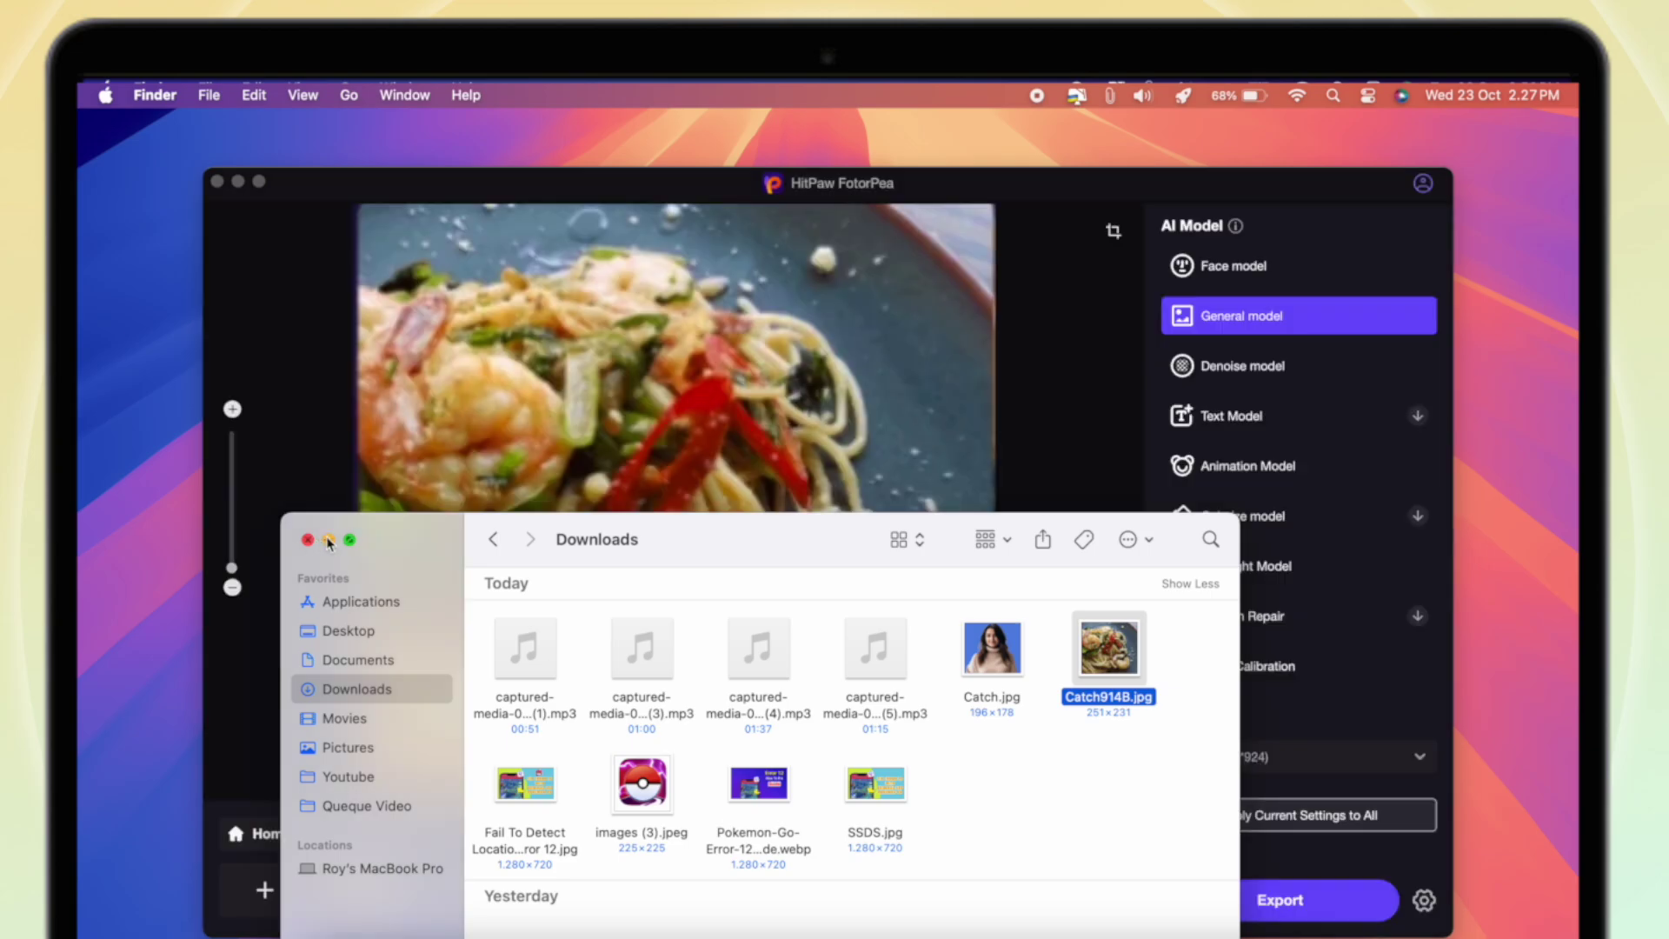
{"action": "left_click", "coordinate": [329, 540]}
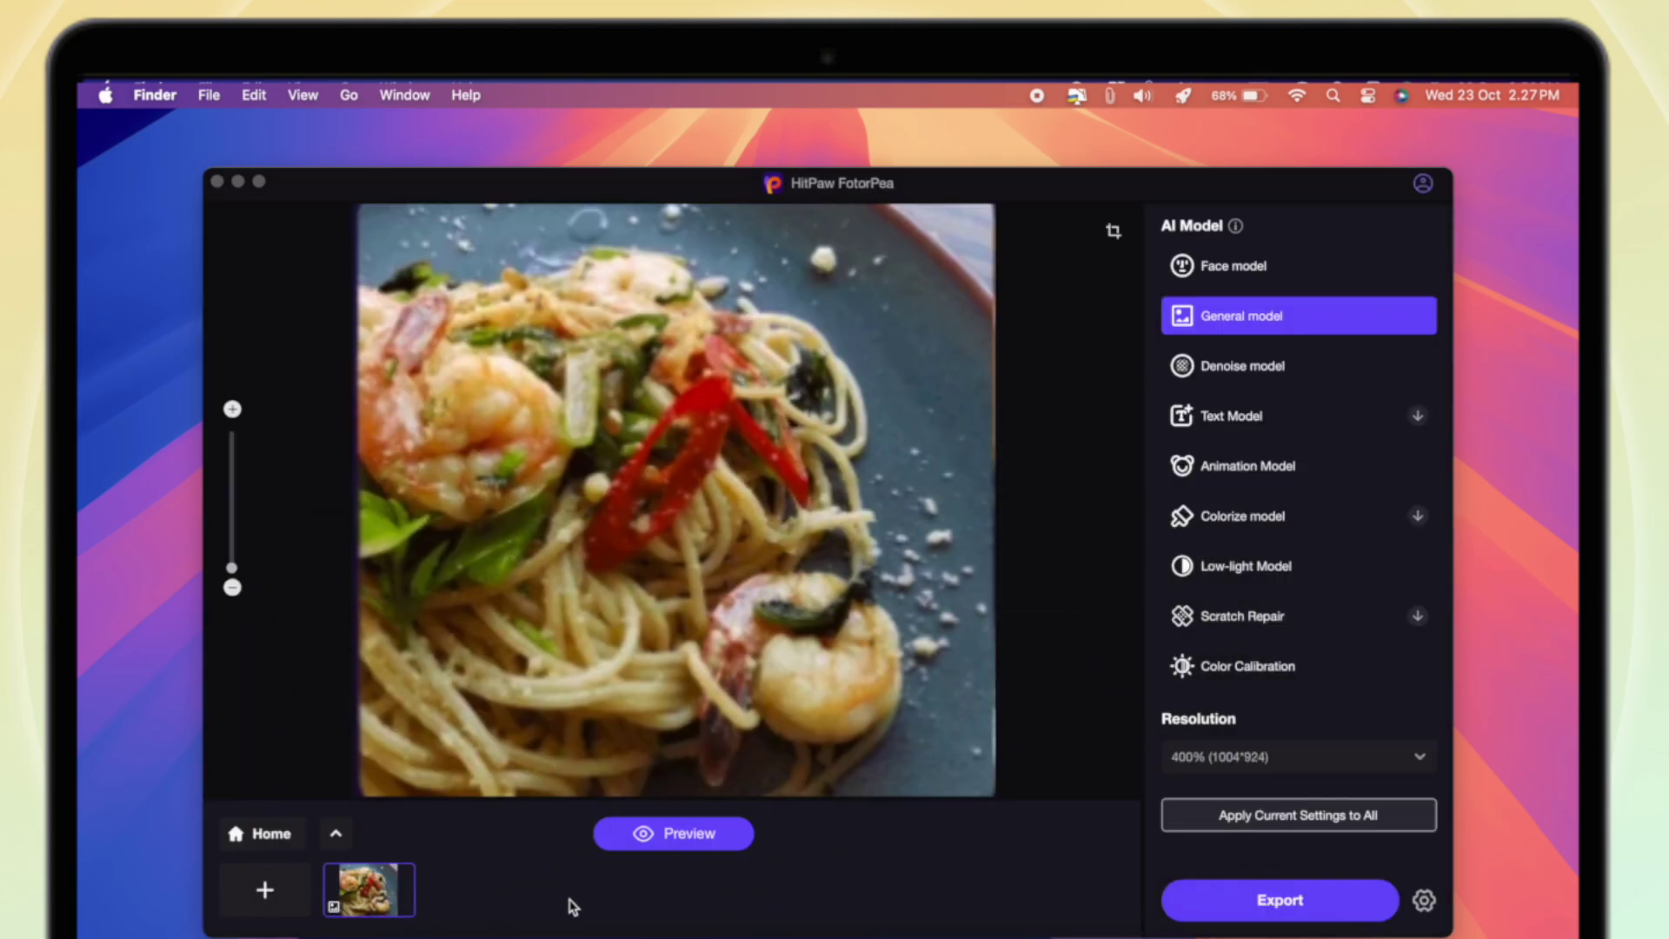
Preview the General-model shrimp pasta result, compare it with the slider, and export Catch914B at 1004×924.
{"action": "left_click", "coordinate": [1266, 315]}
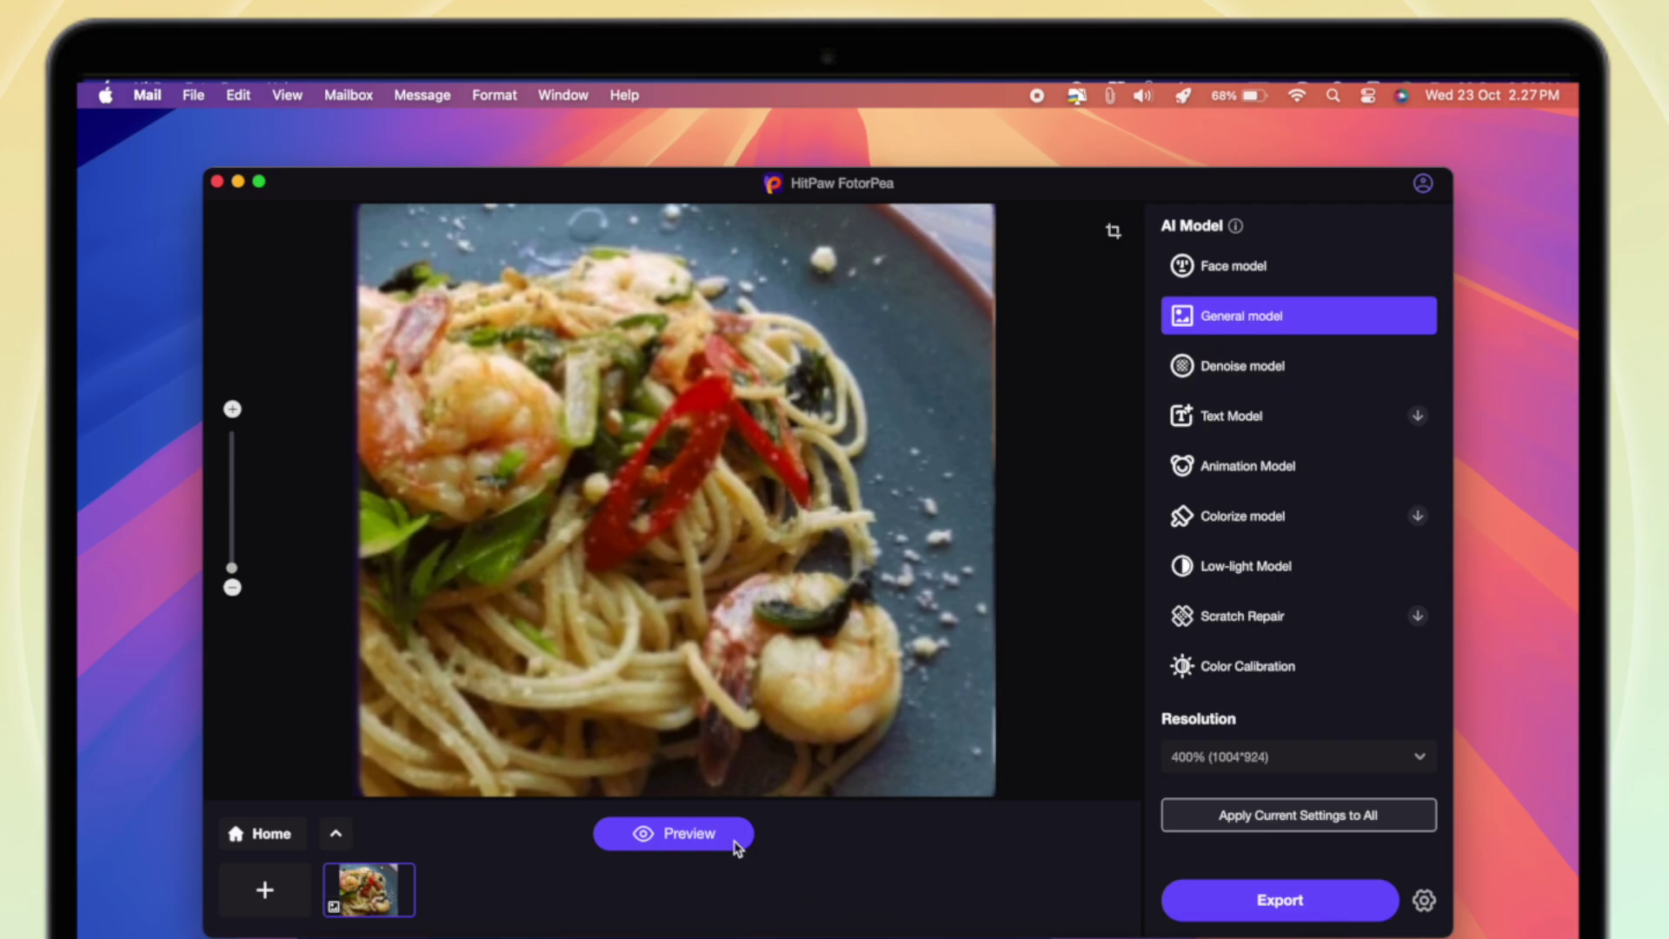
{"action": "left_click", "coordinate": [706, 831]}
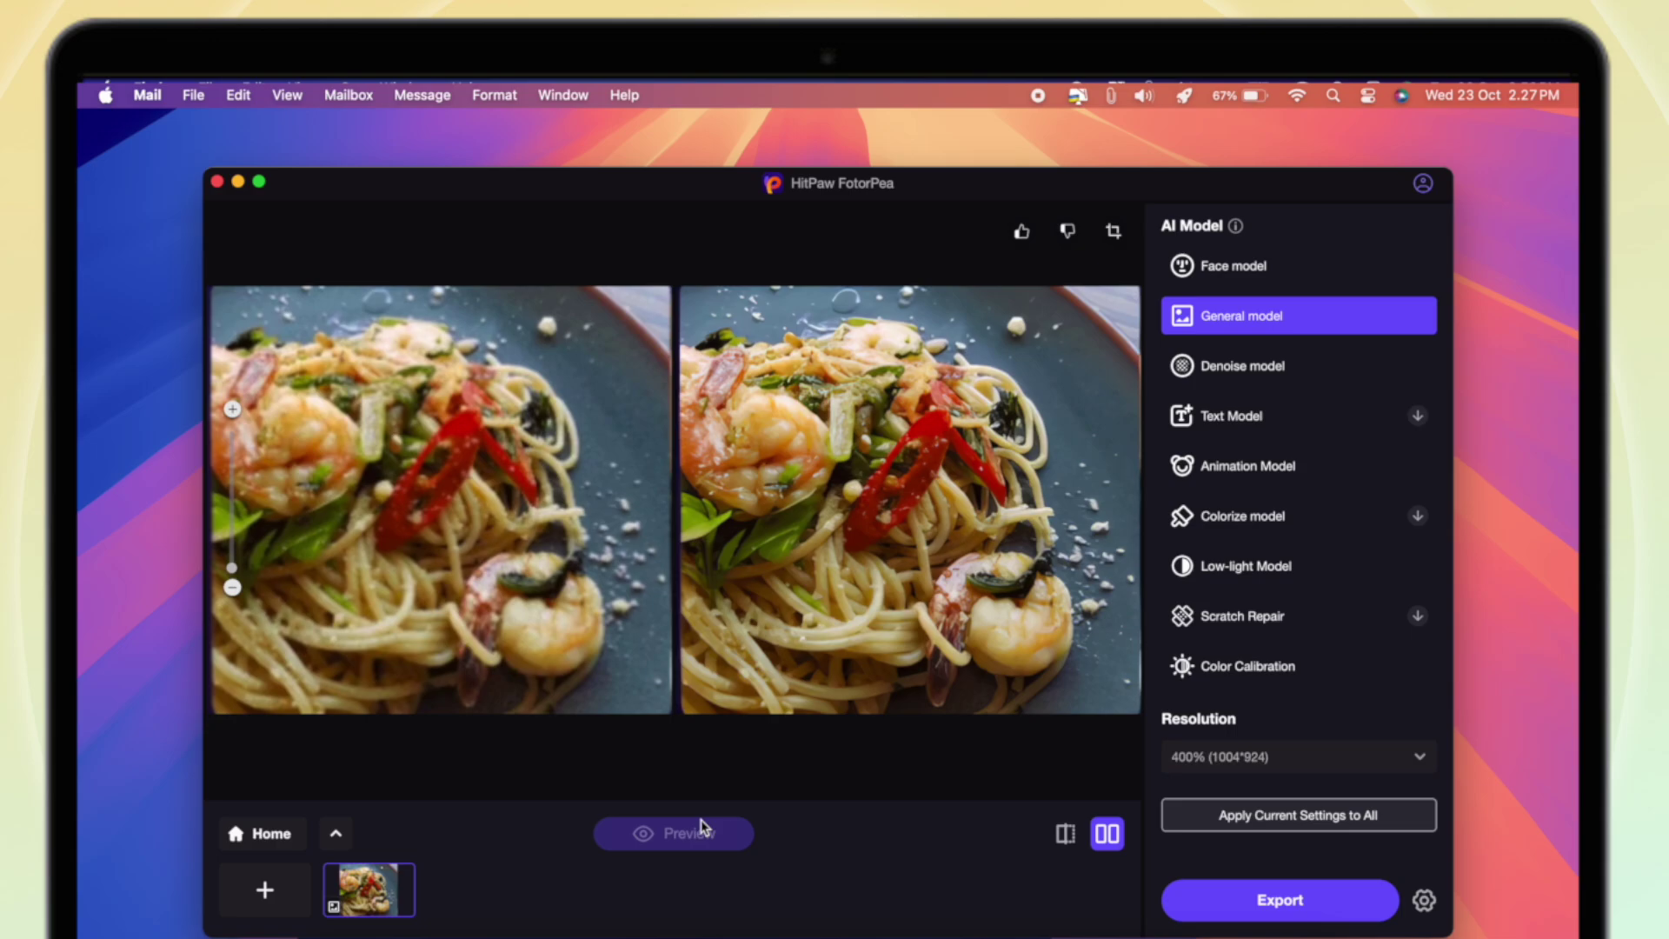
{"action": "left_click", "coordinate": [1050, 836]}
{"action": "left_click_drag", "start_coordinate": [674, 519], "coordinate": [680, 643]}
{"action": "left_click", "coordinate": [1232, 887]}
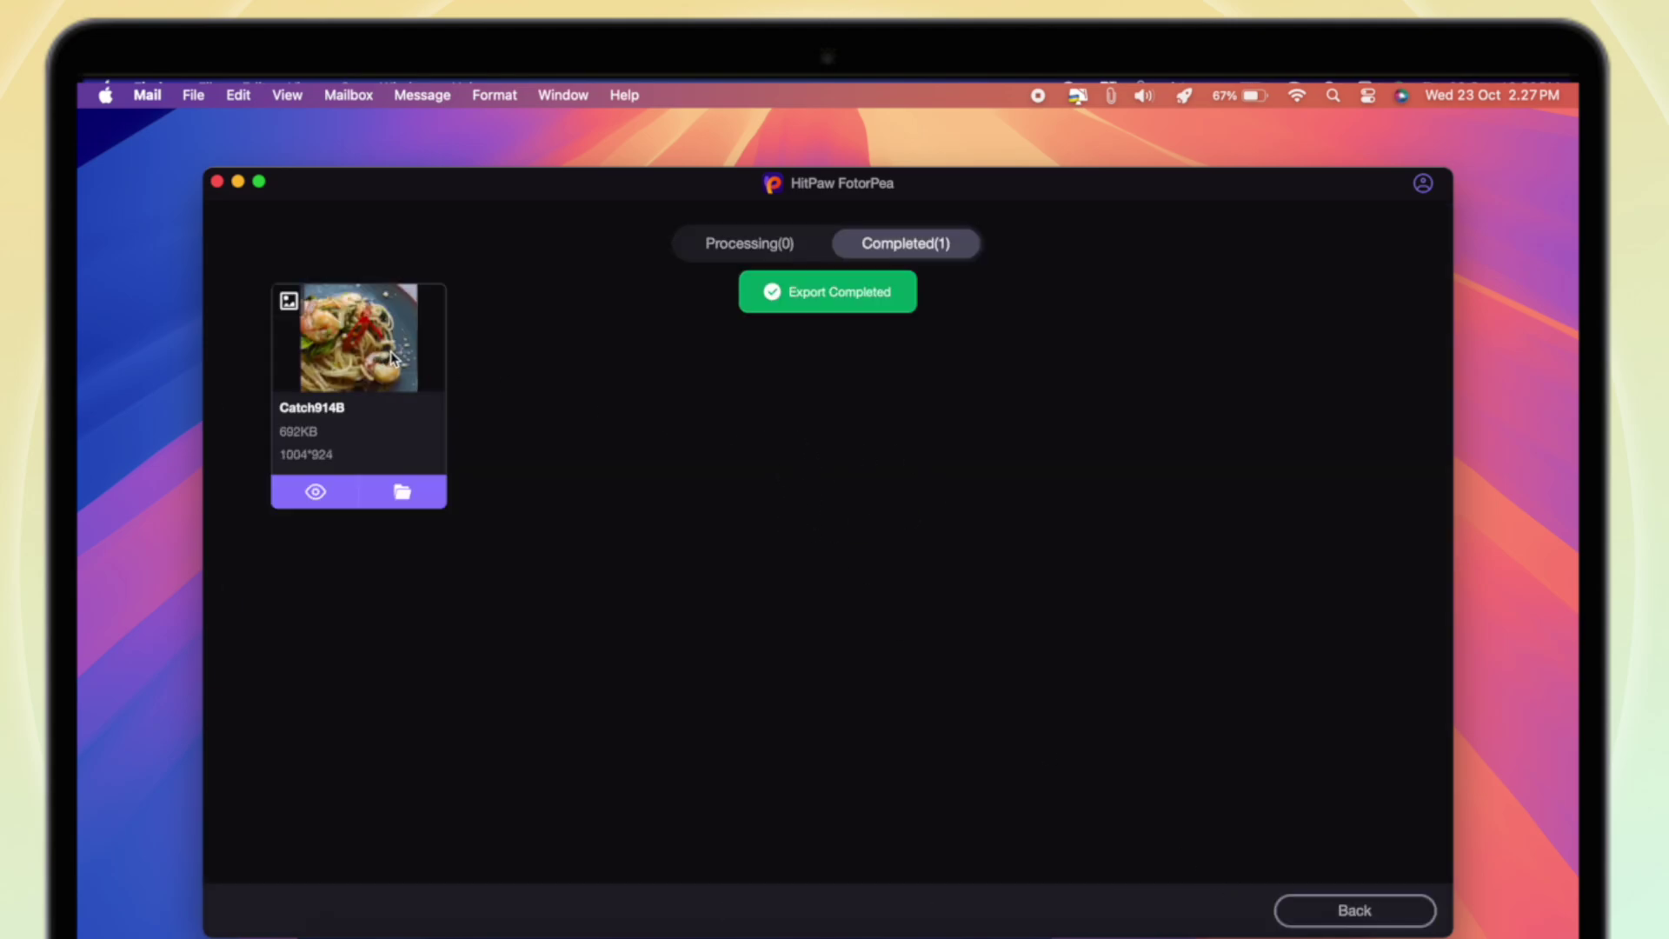
View the exported food photo and the Catch_142618.jpg portrait from the Enhancer folder, then close it.
{"action": "left_click", "coordinate": [403, 492]}
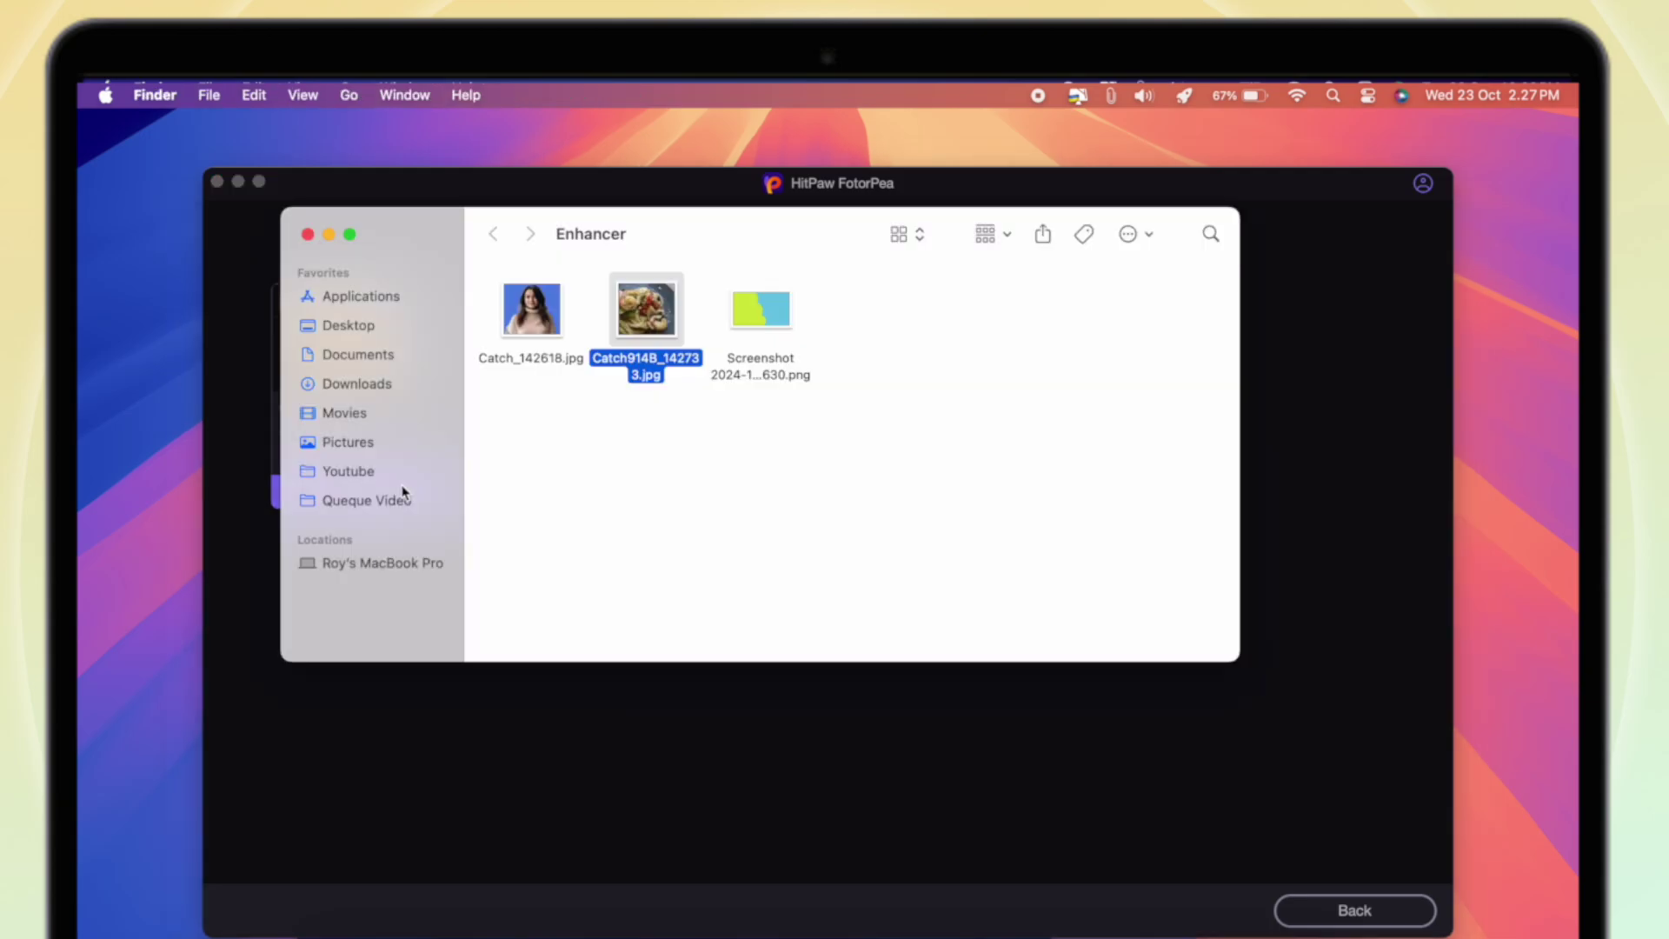
{"action": "double_click", "coordinate": [622, 327]}
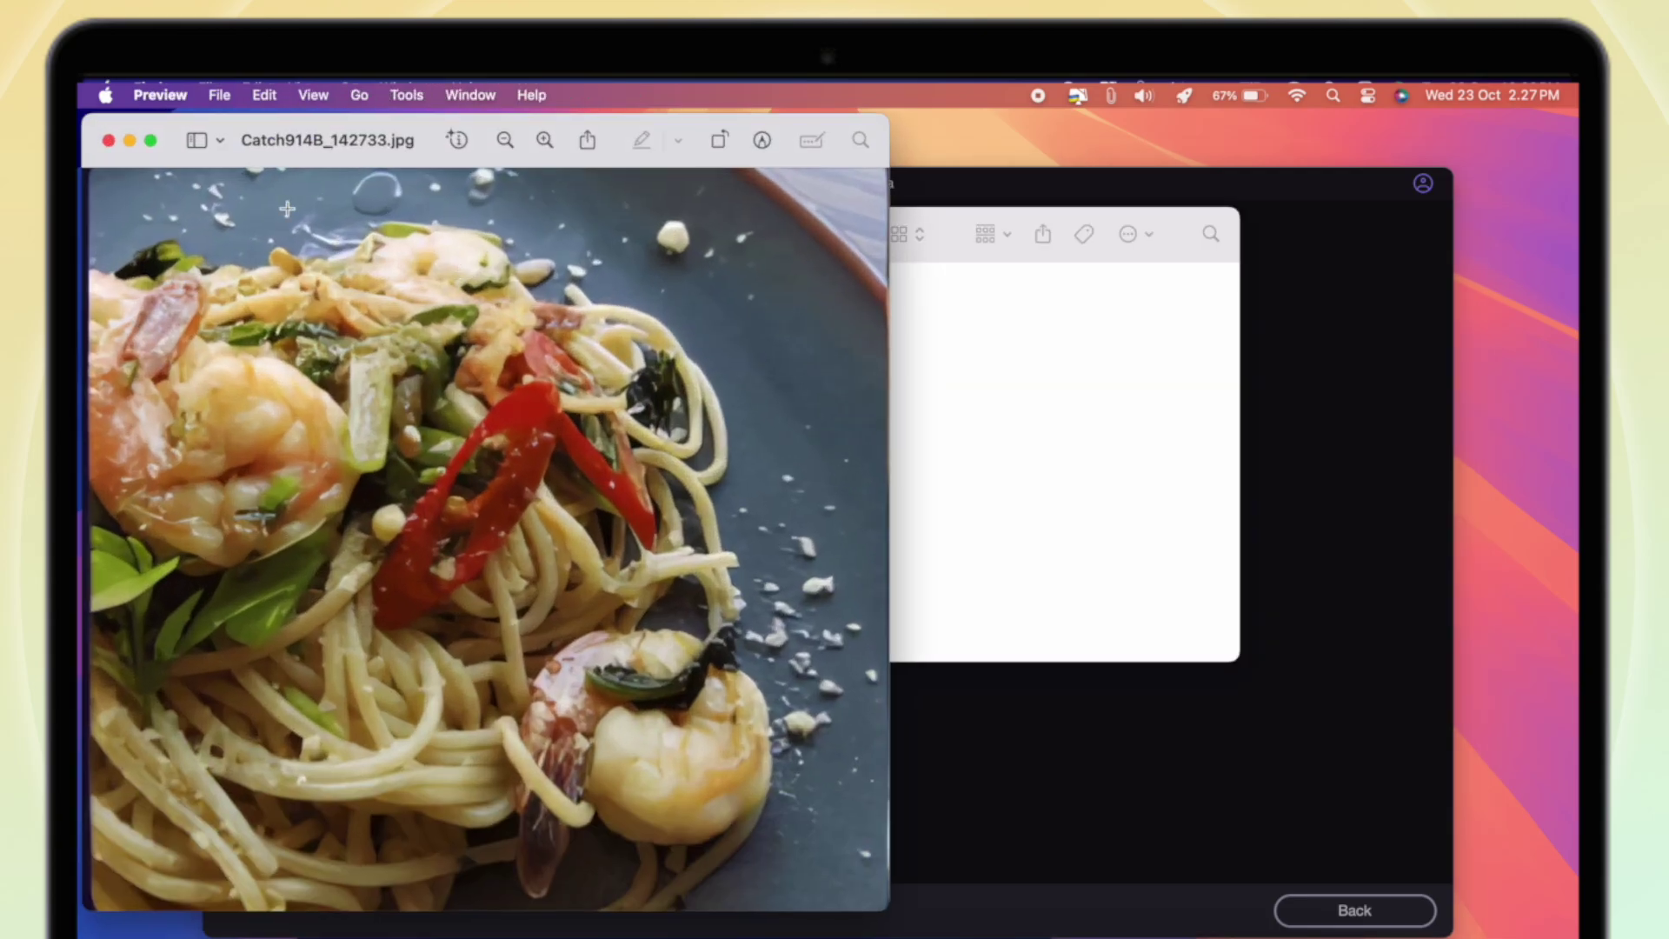
{"action": "left_click", "coordinate": [109, 139]}
{"action": "double_click", "coordinate": [533, 313]}
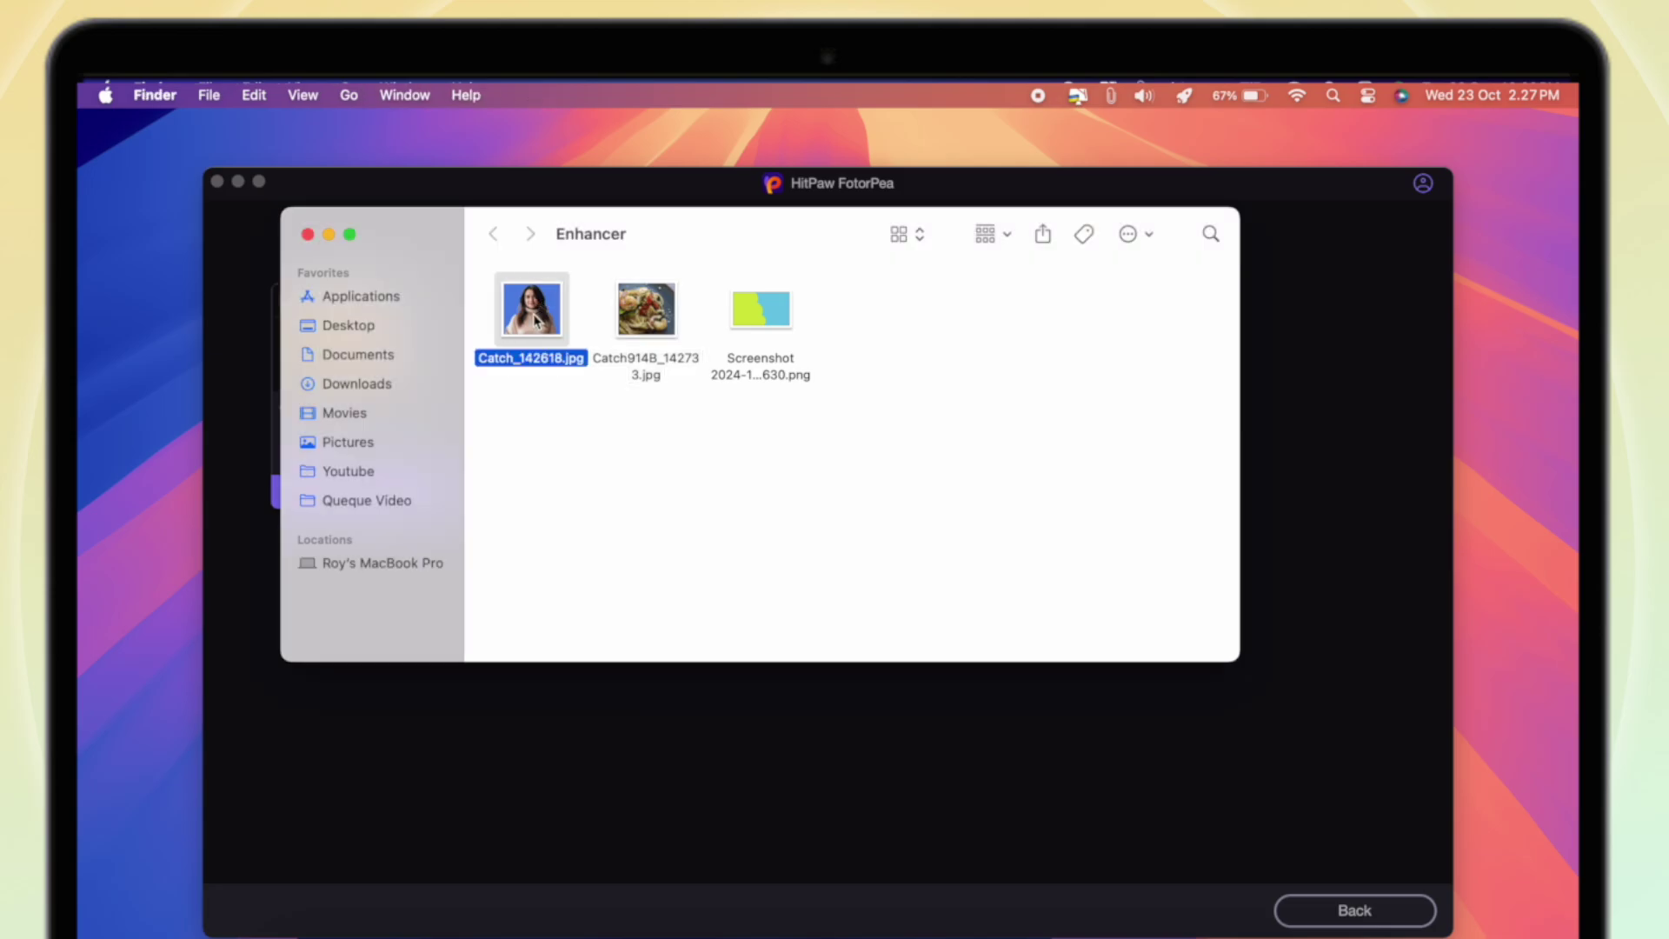
{"action": "left_click", "coordinate": [109, 140]}
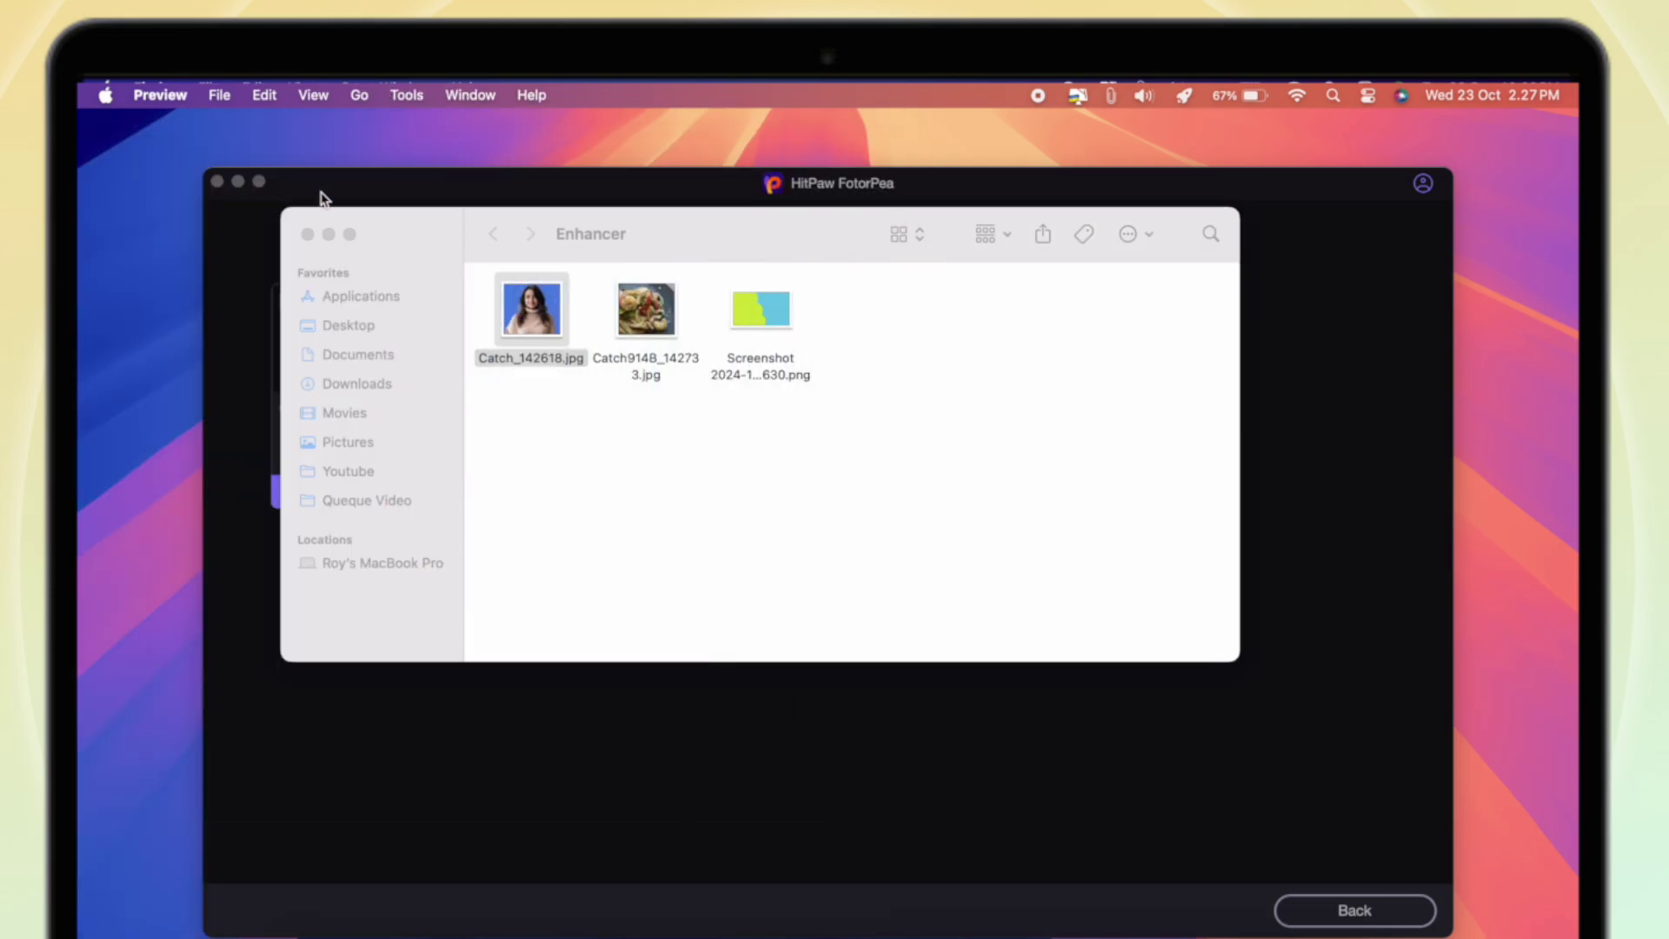
{"action": "left_click", "coordinate": [308, 233]}
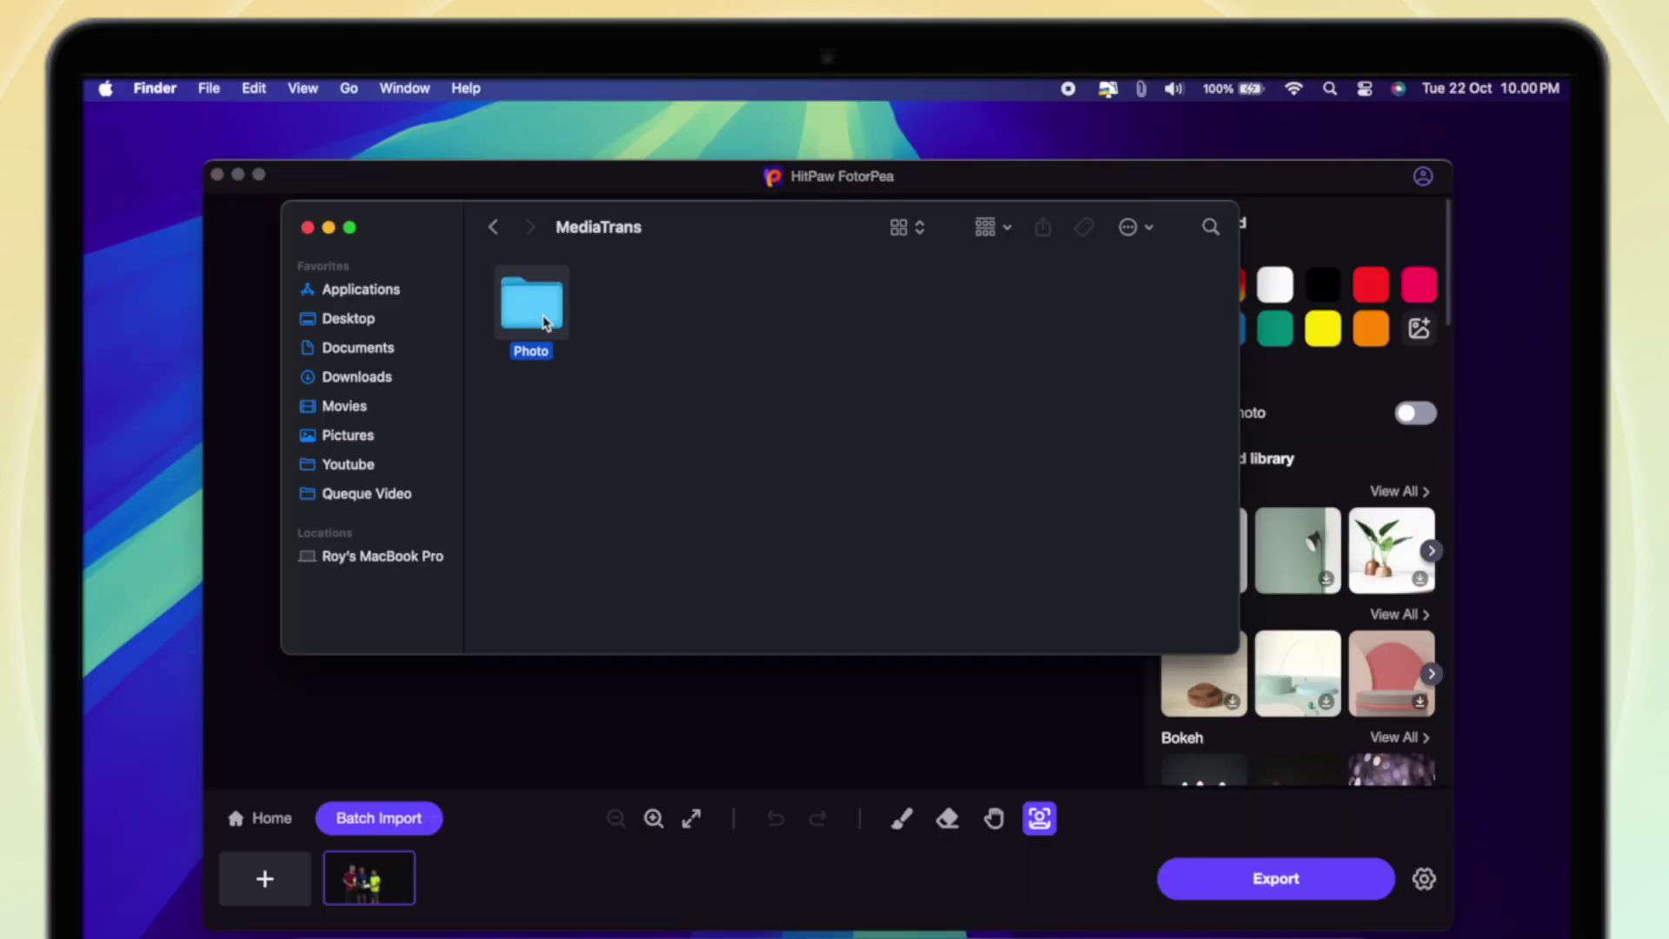
Open the Photo folder and scroll the FotorPea Home gallery down to the Passport Maker and Remove Object rows.
{"action": "double_click", "coordinate": [525, 301]}
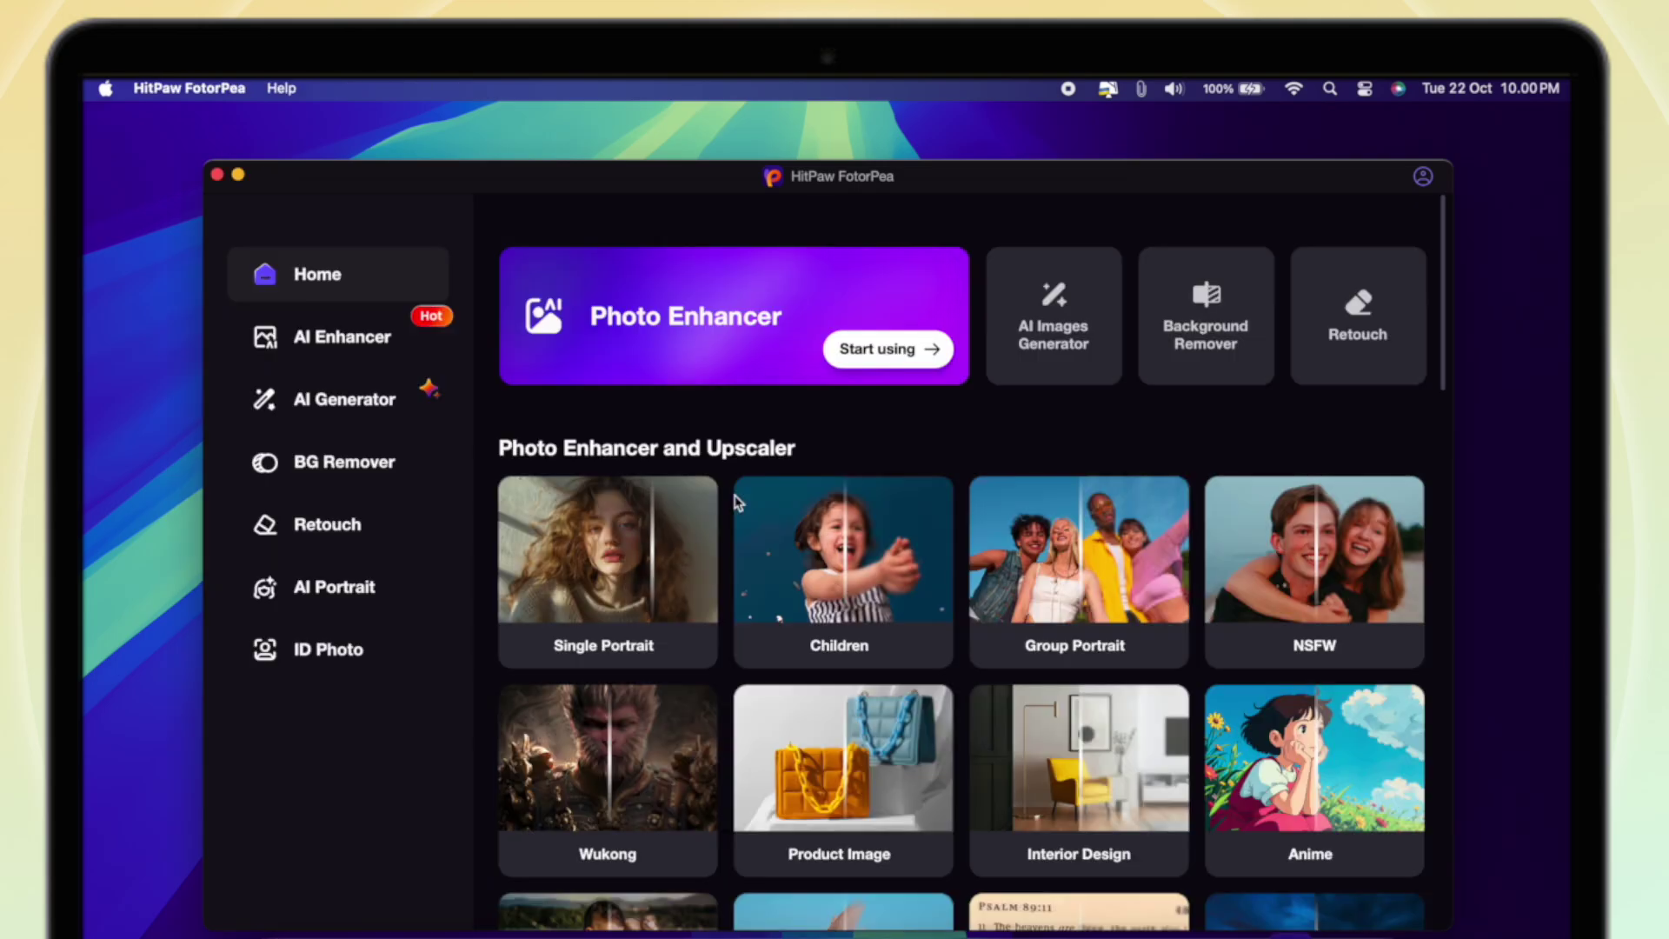
{"action": "scroll", "coordinate": [963, 507], "scroll_direction": "down", "scroll_amount": 2}
{"action": "scroll", "coordinate": [962, 507], "scroll_direction": "down", "scroll_amount": 1}
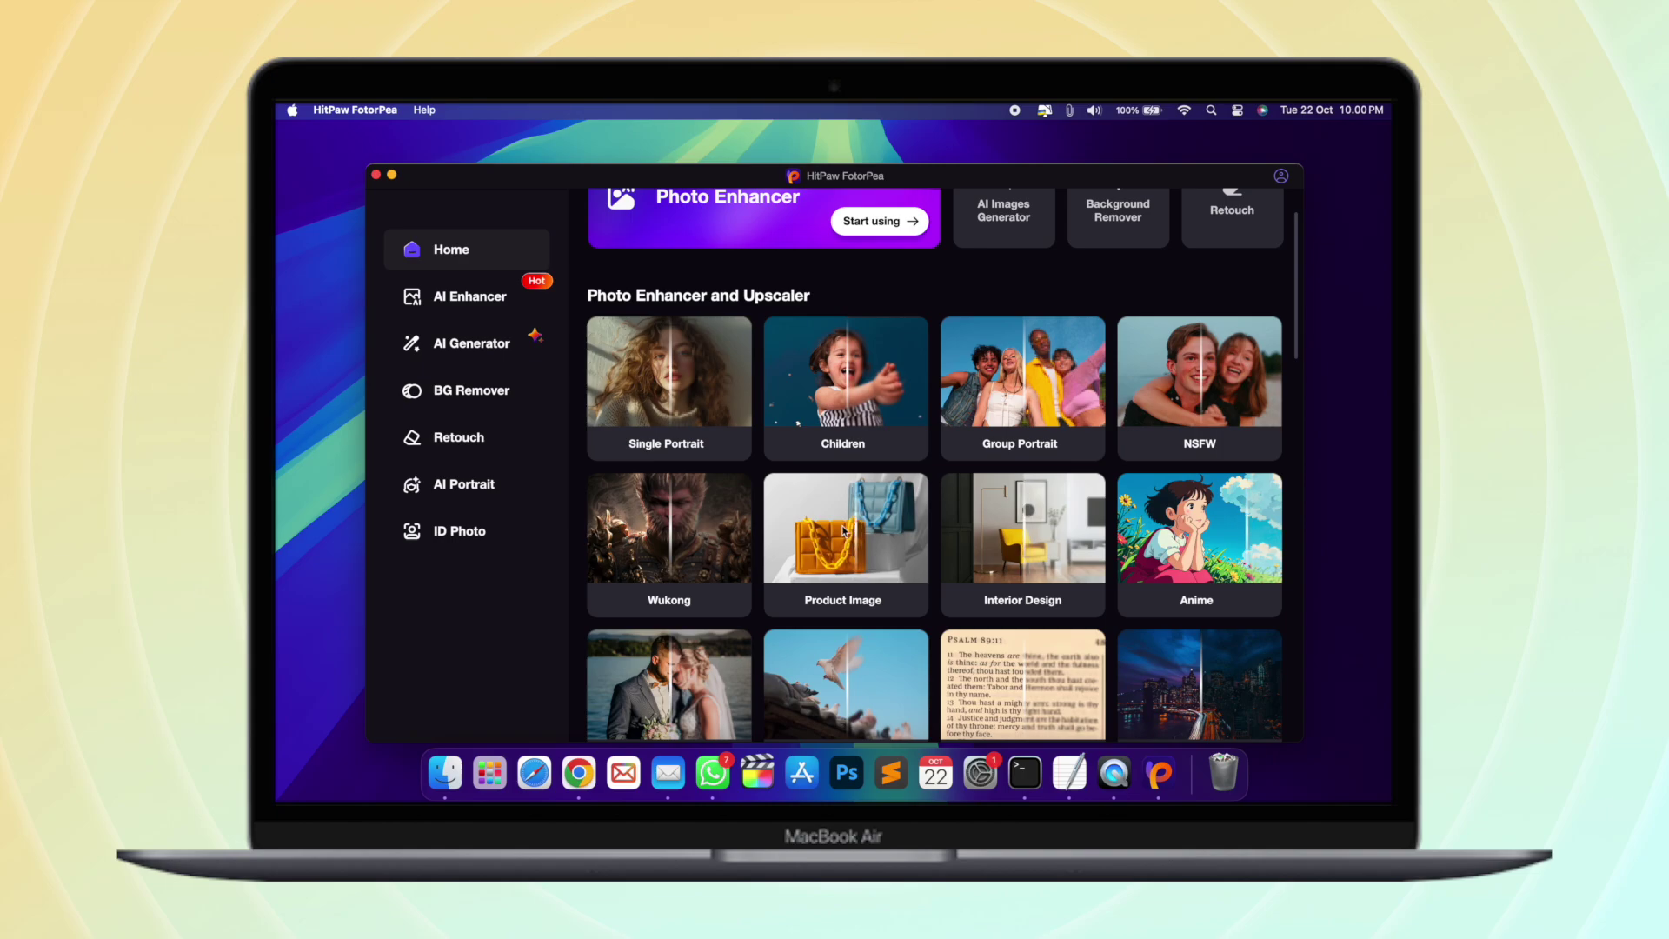
{"action": "scroll", "coordinate": [841, 525], "scroll_direction": "down", "scroll_amount": 3}
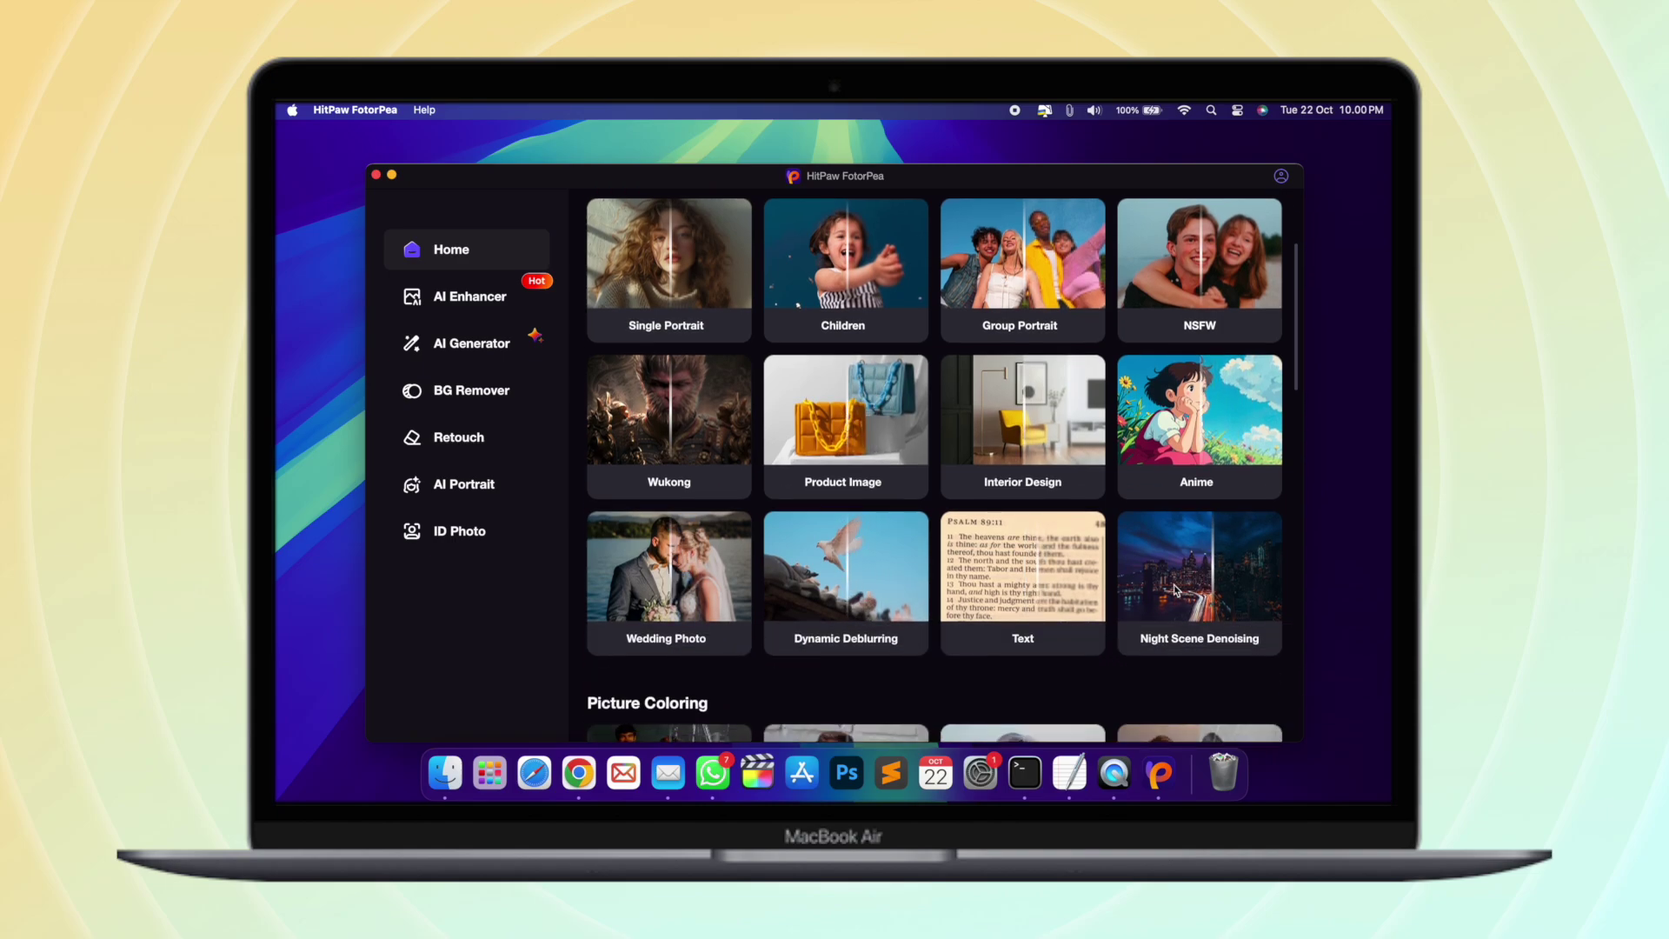
{"action": "scroll", "coordinate": [897, 584], "scroll_direction": "down", "scroll_amount": 4}
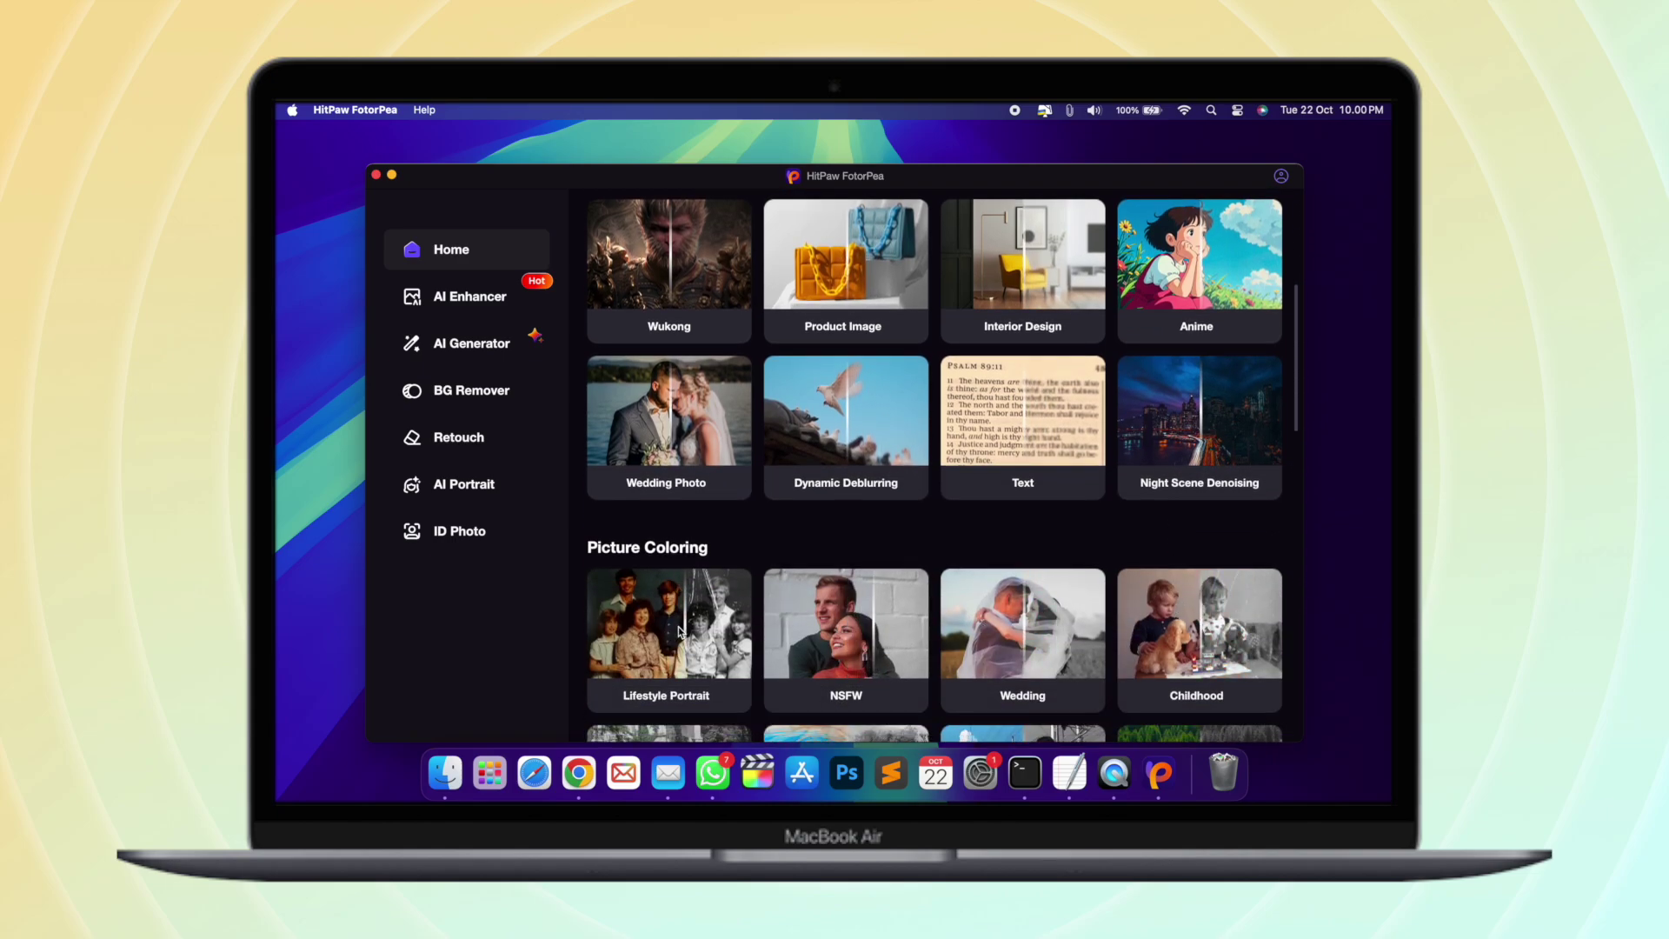
{"action": "scroll", "coordinate": [840, 630], "scroll_direction": "down", "scroll_amount": 3}
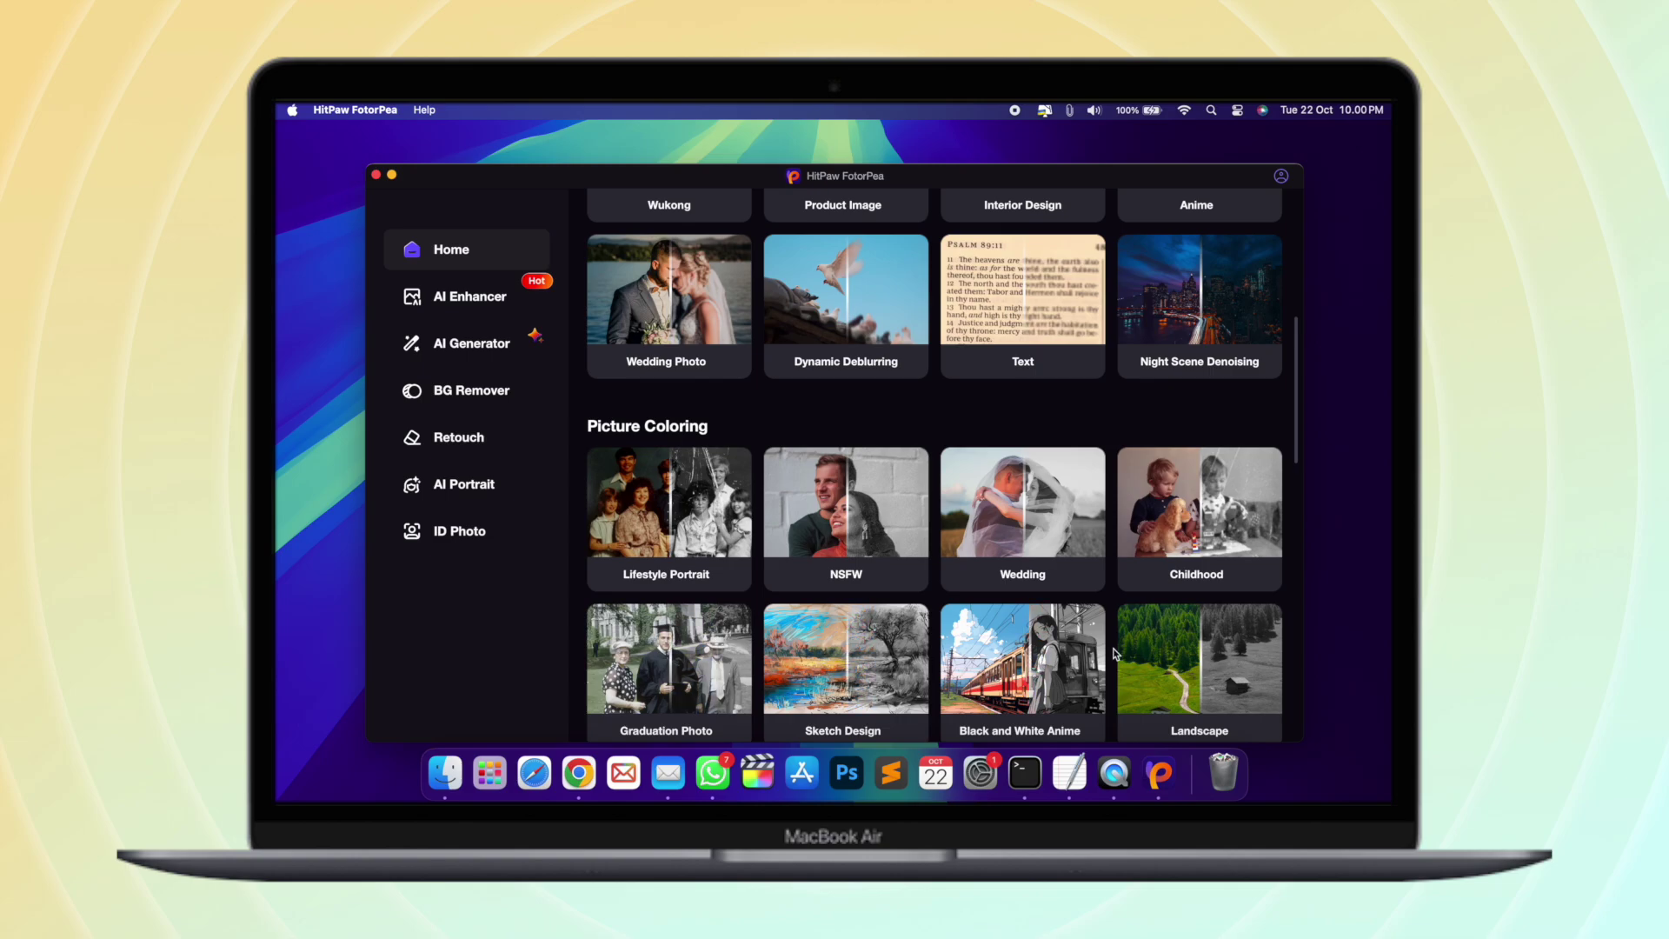
{"action": "scroll", "coordinate": [1000, 651], "scroll_direction": "down", "scroll_amount": 3}
{"action": "scroll", "coordinate": [915, 632], "scroll_direction": "down", "scroll_amount": 9}
{"action": "scroll", "coordinate": [915, 632], "scroll_direction": "down", "scroll_amount": 9}
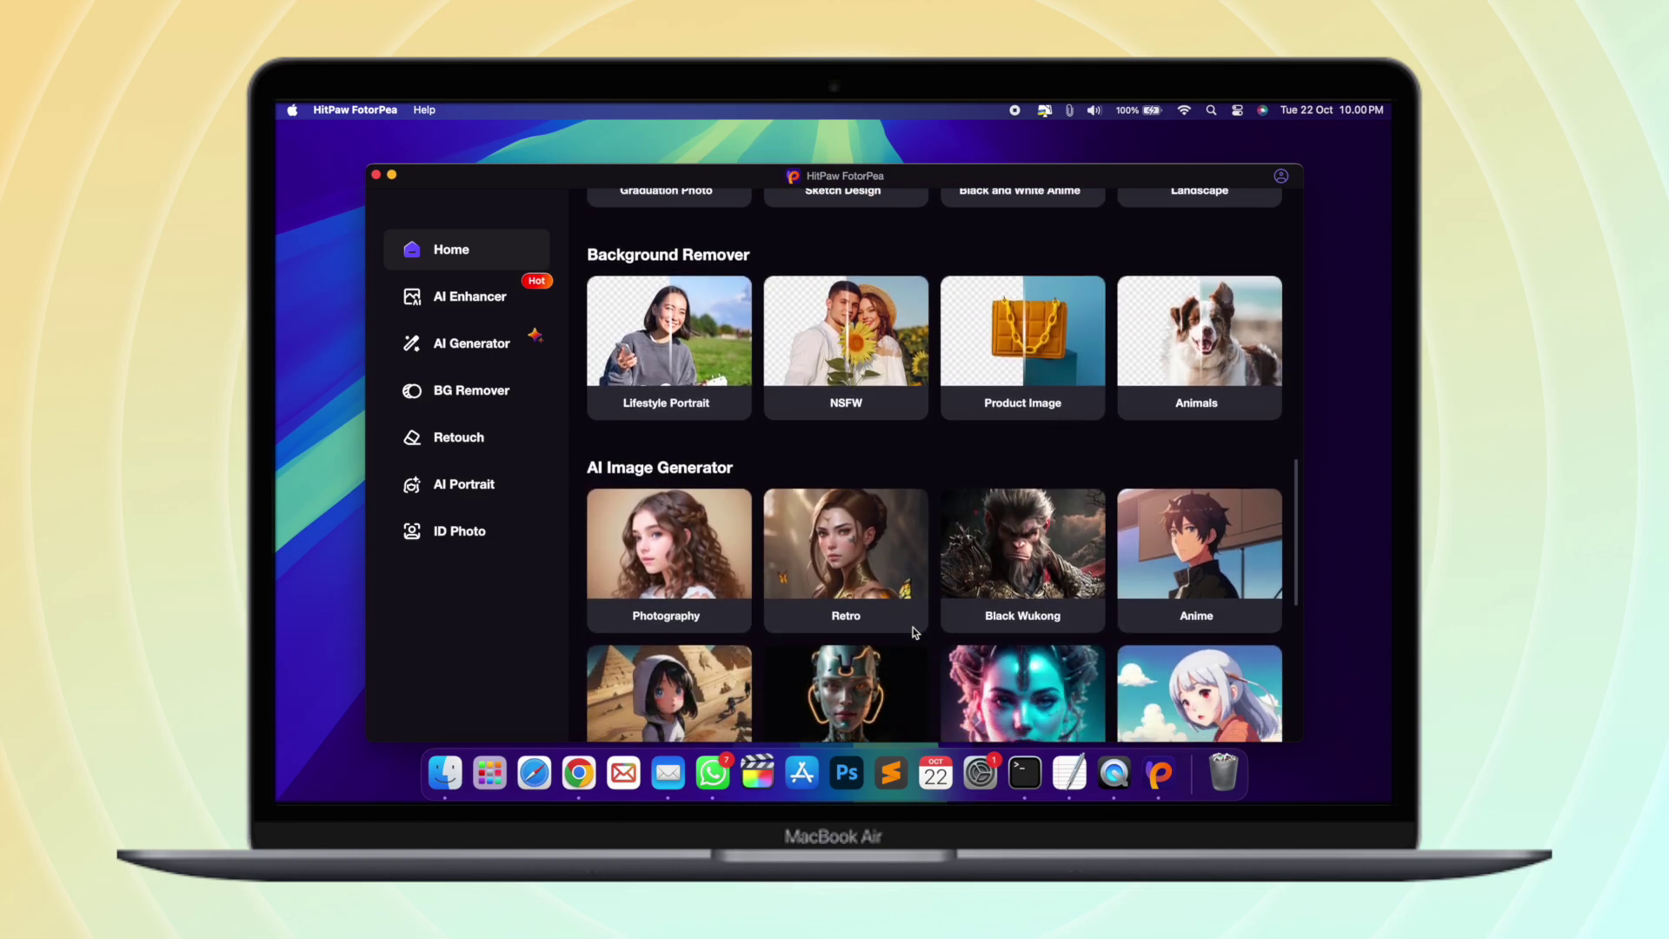
{"action": "scroll", "coordinate": [914, 632], "scroll_direction": "down", "scroll_amount": 1}
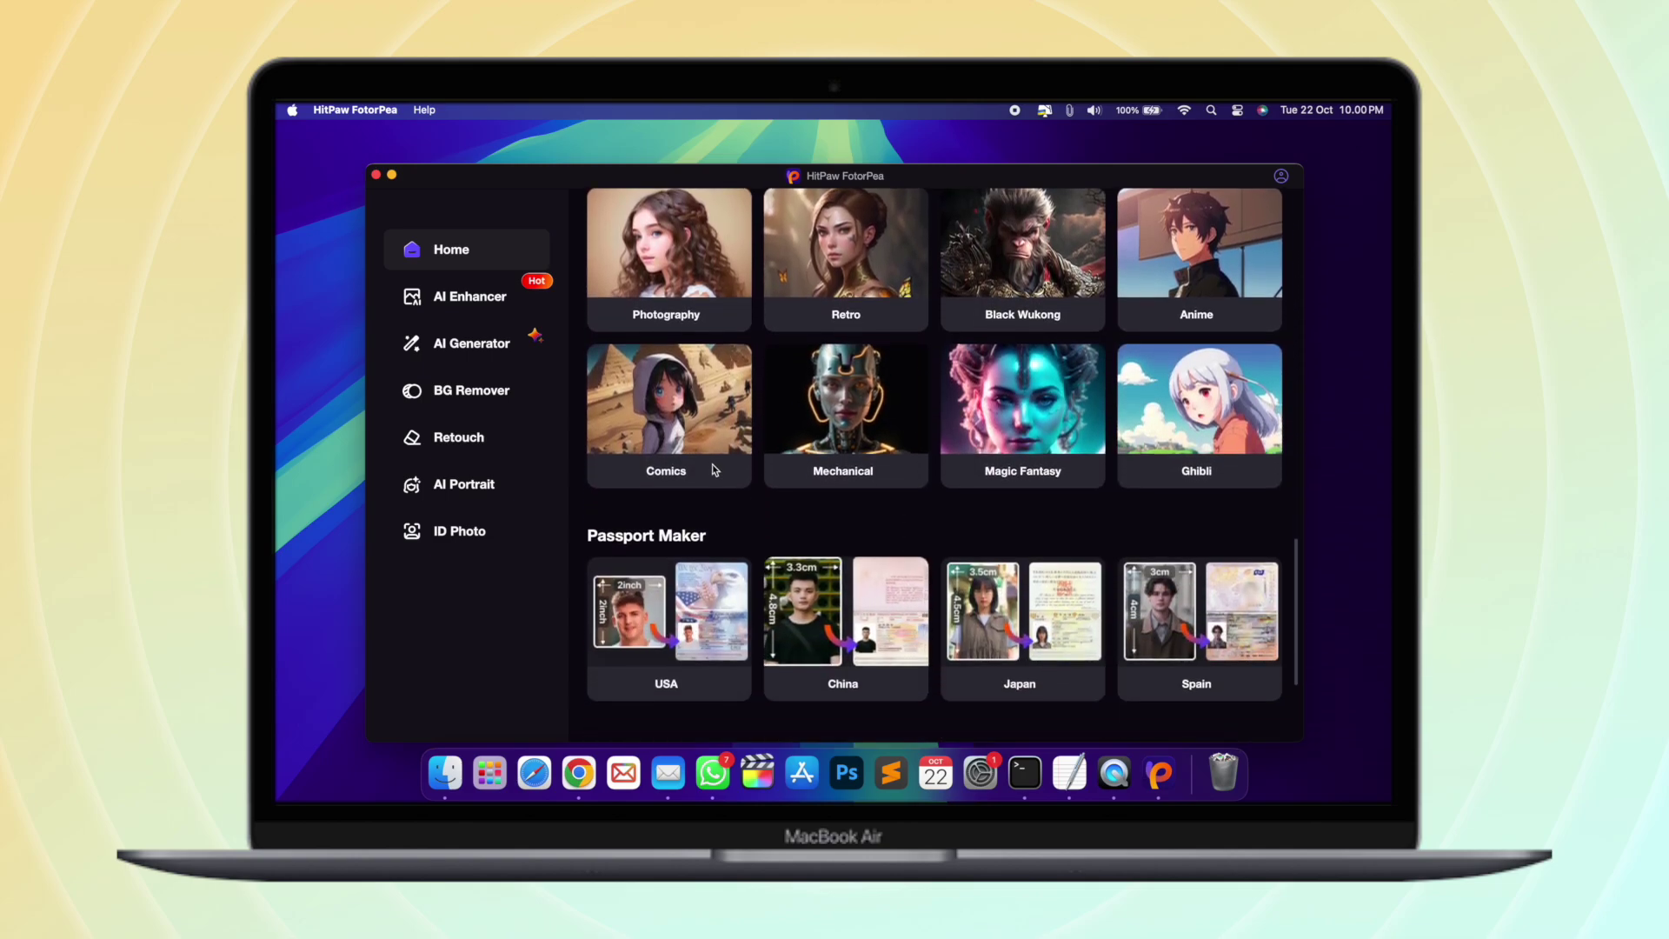
{"action": "scroll", "coordinate": [1212, 582], "scroll_direction": "down", "scroll_amount": 5}
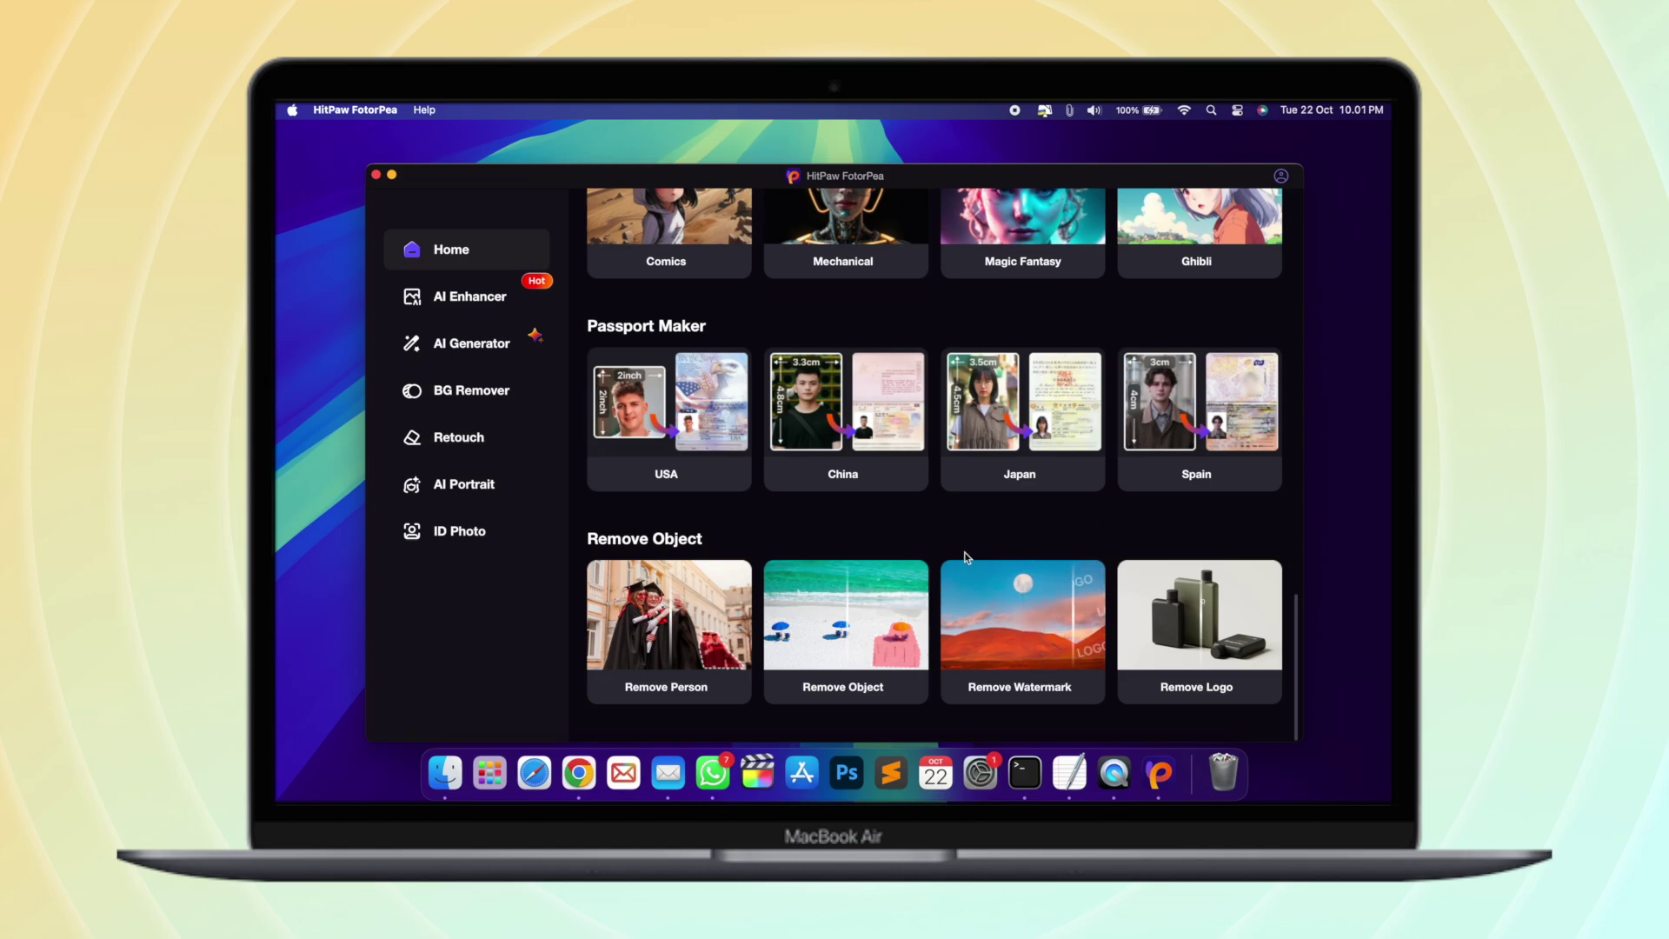
Move the FotorPea window aside, then highlight the Chrome product title and its original-name subtitle.
{"action": "left_click_drag", "start_coordinate": [848, 180], "coordinate": [815, 169]}
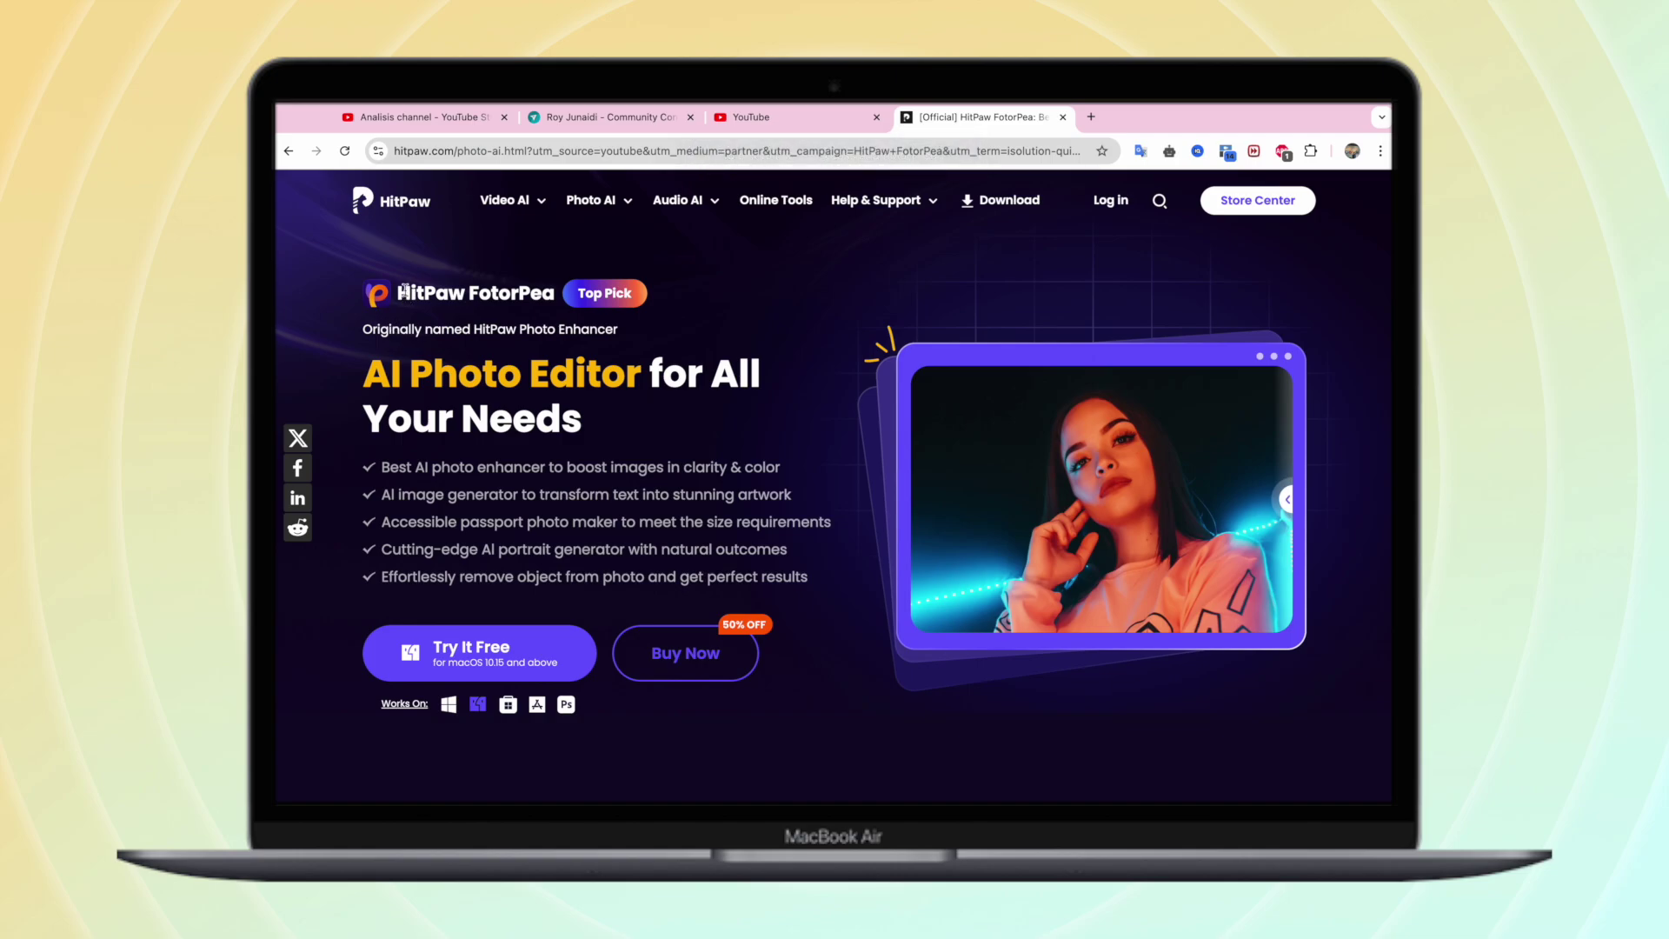
{"action": "left_click_drag", "start_coordinate": [481, 285], "coordinate": [571, 293]}
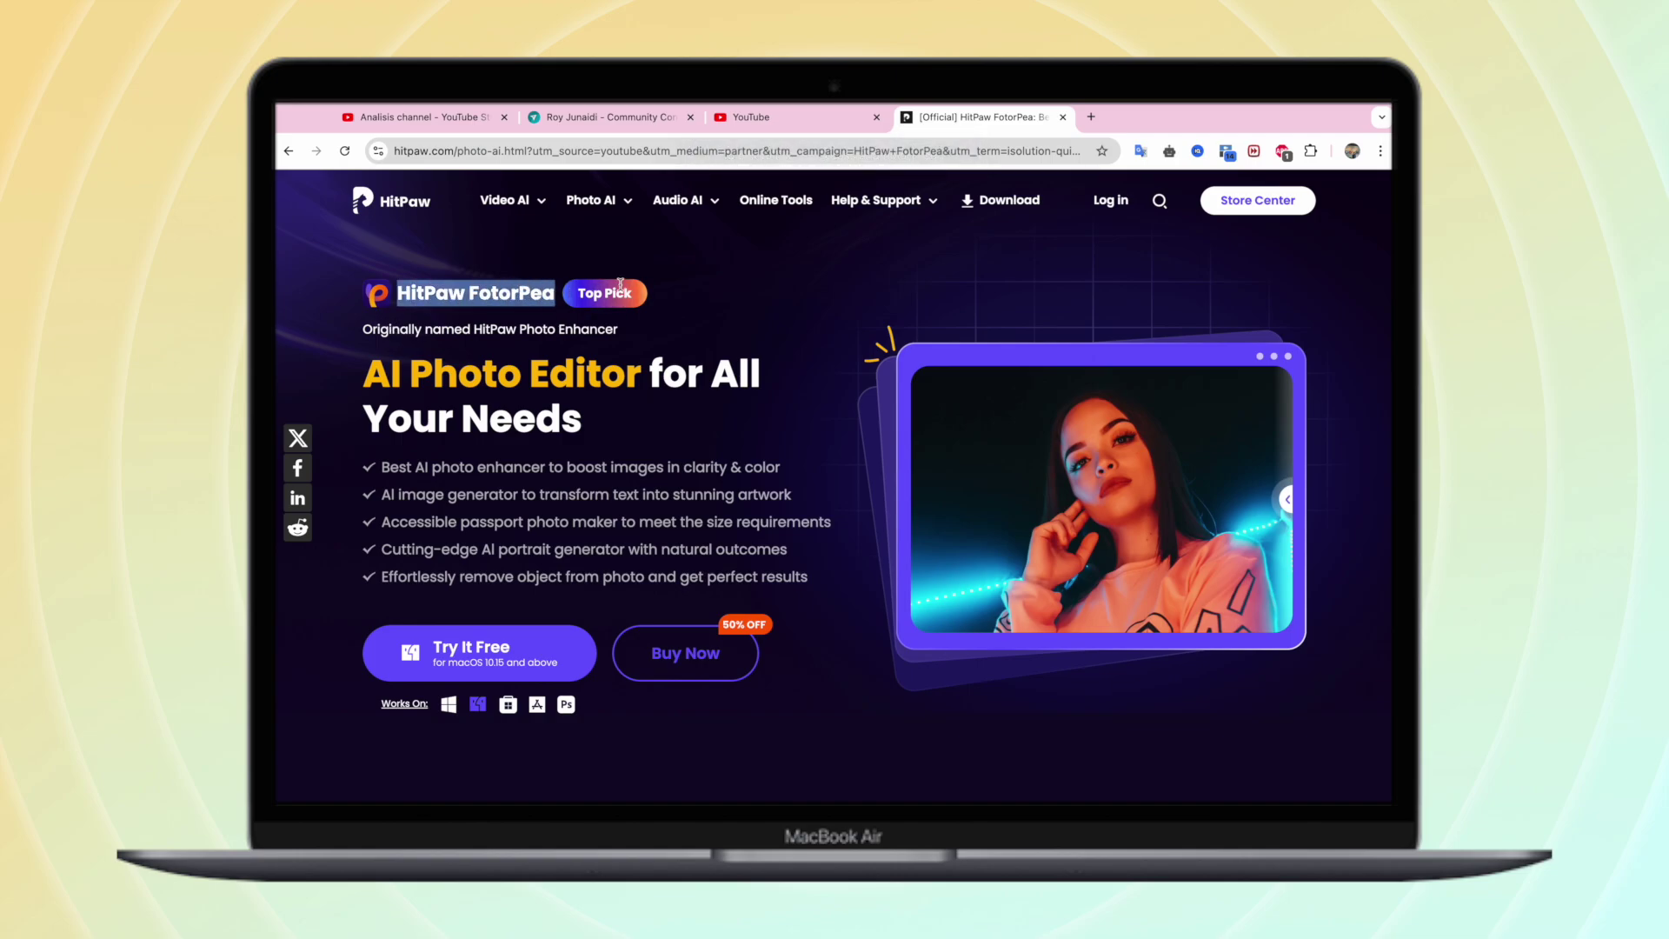
{"action": "left_click", "coordinate": [646, 338]}
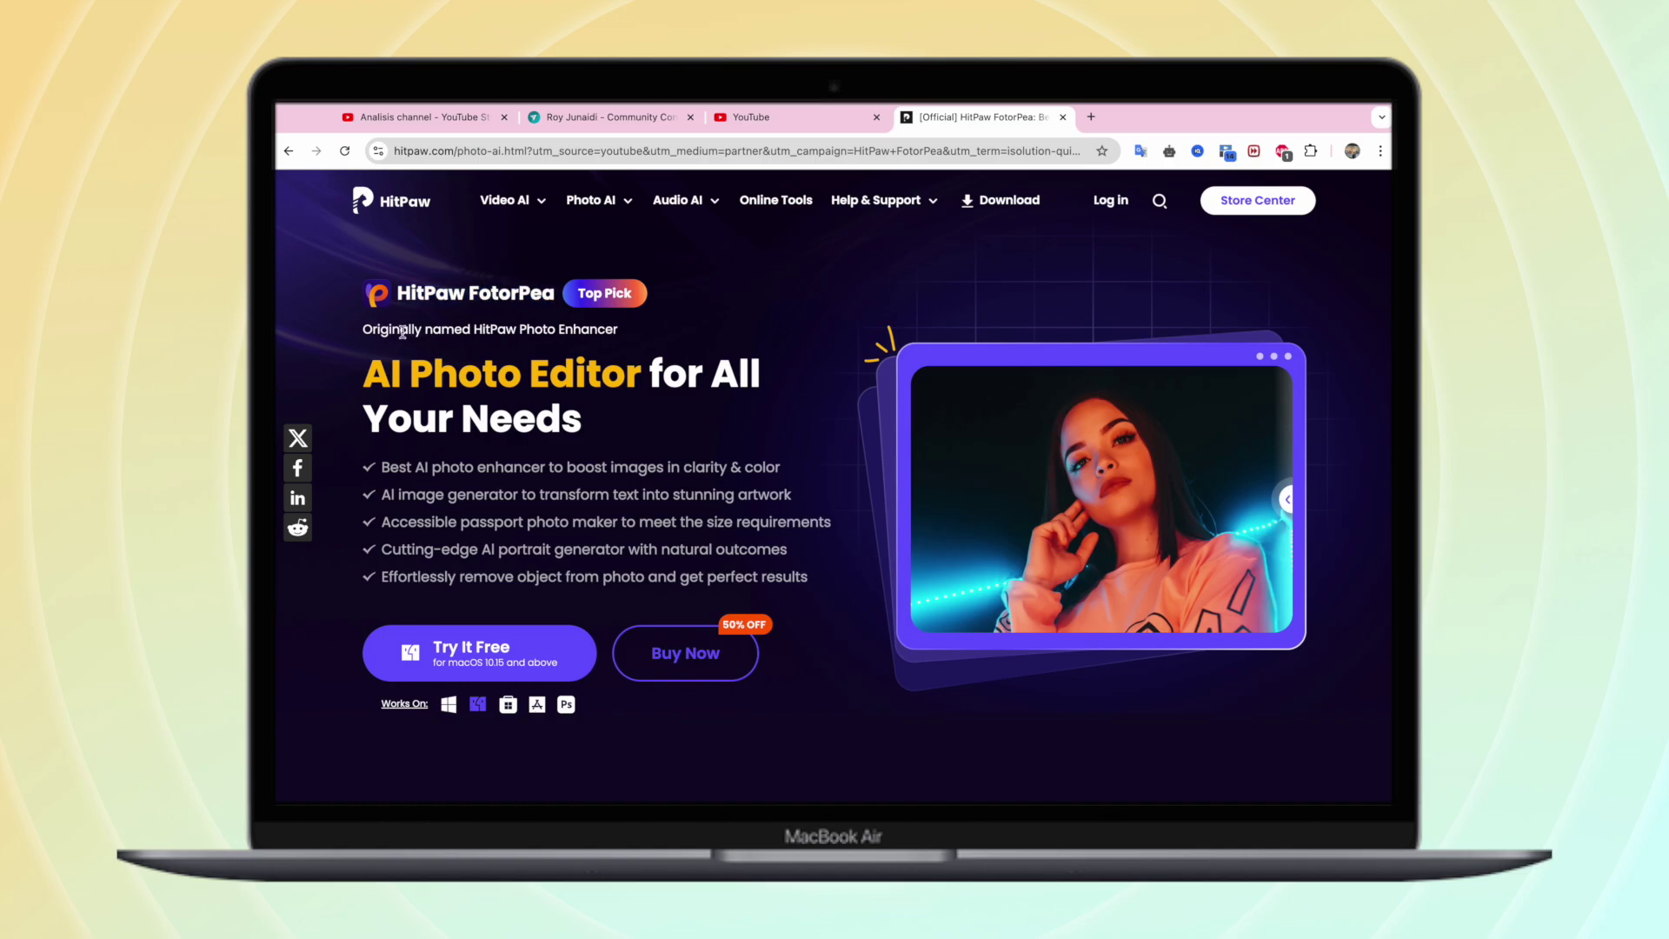
{"action": "left_click_drag", "start_coordinate": [364, 328], "coordinate": [579, 327]}
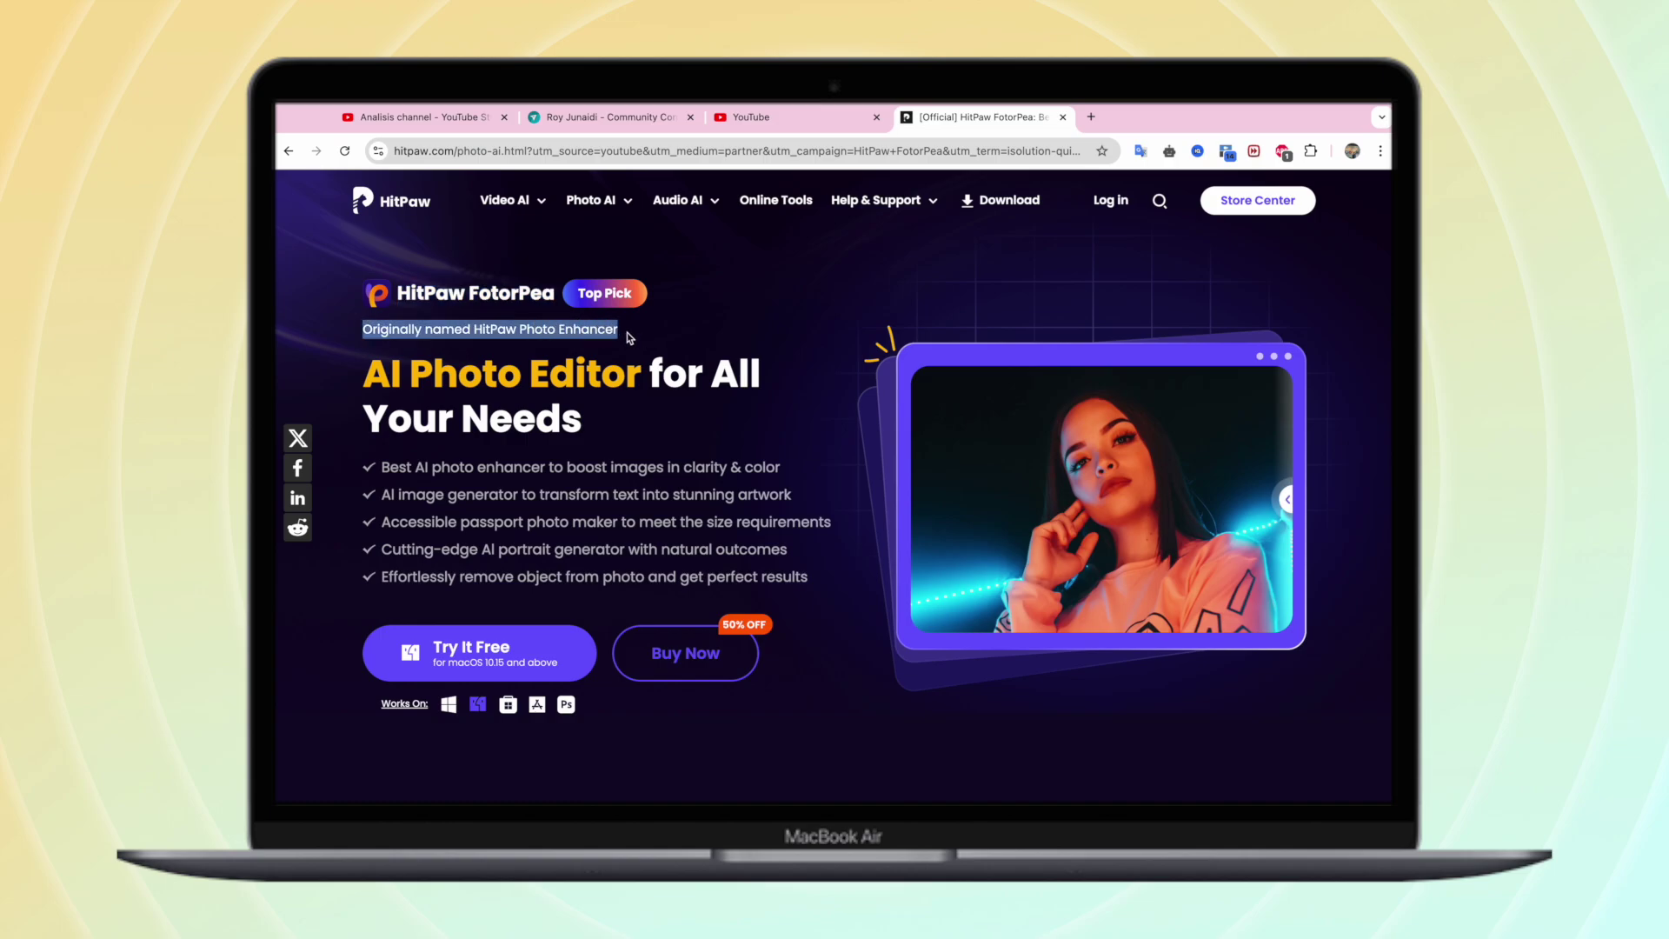
{"action": "left_click", "coordinate": [631, 388]}
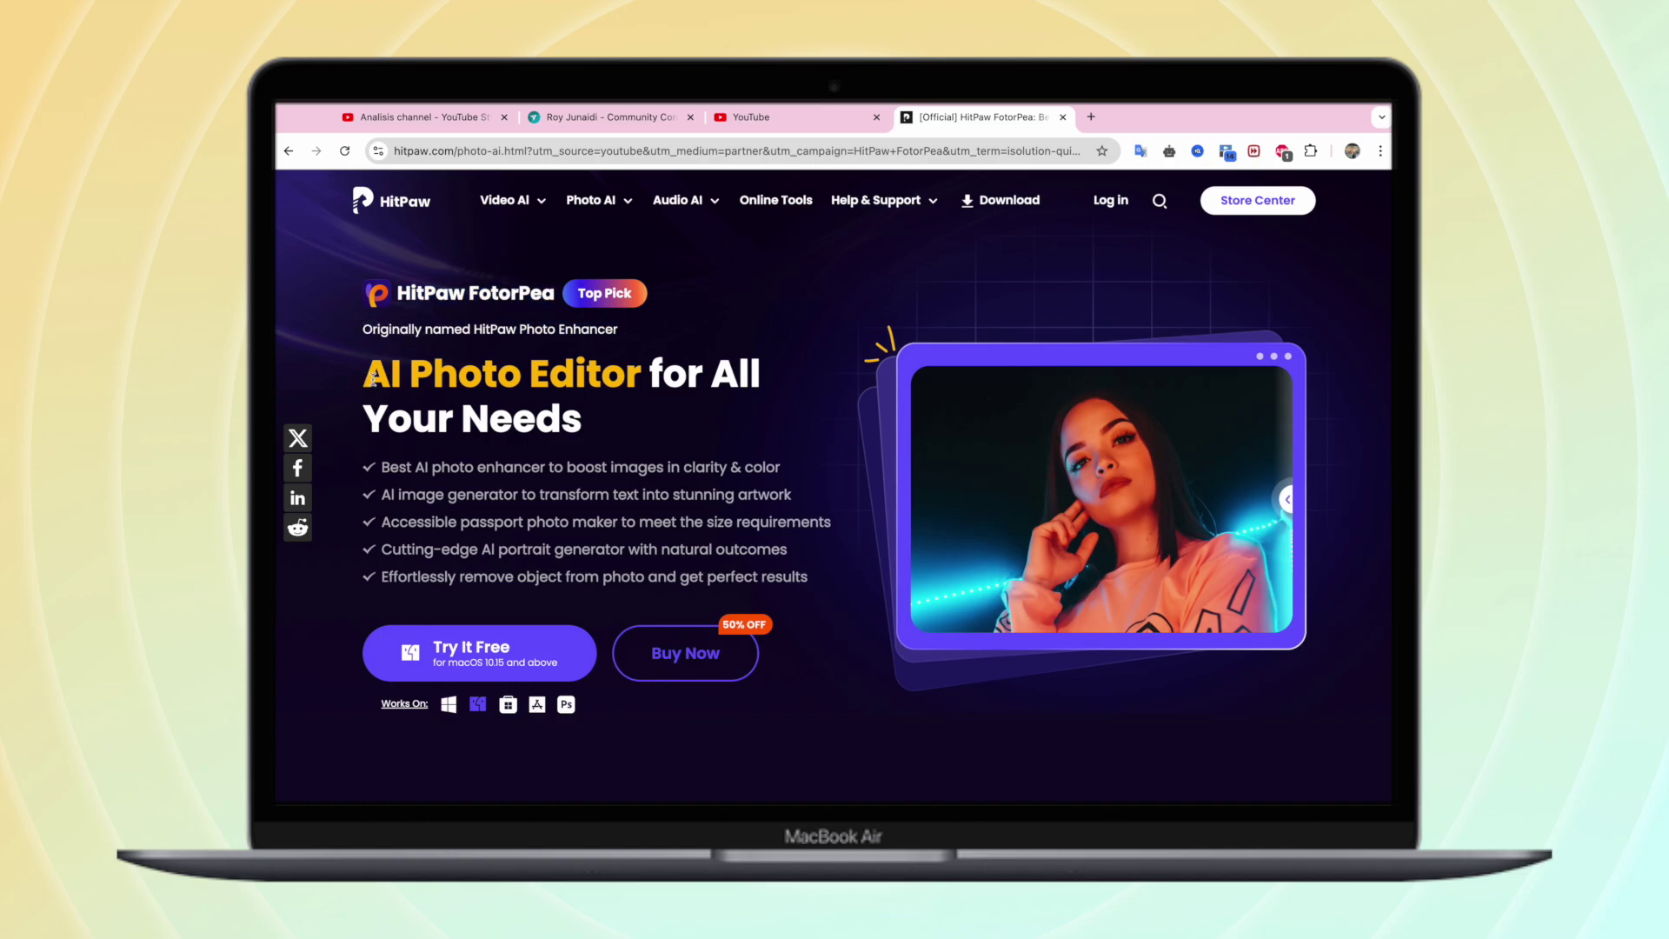